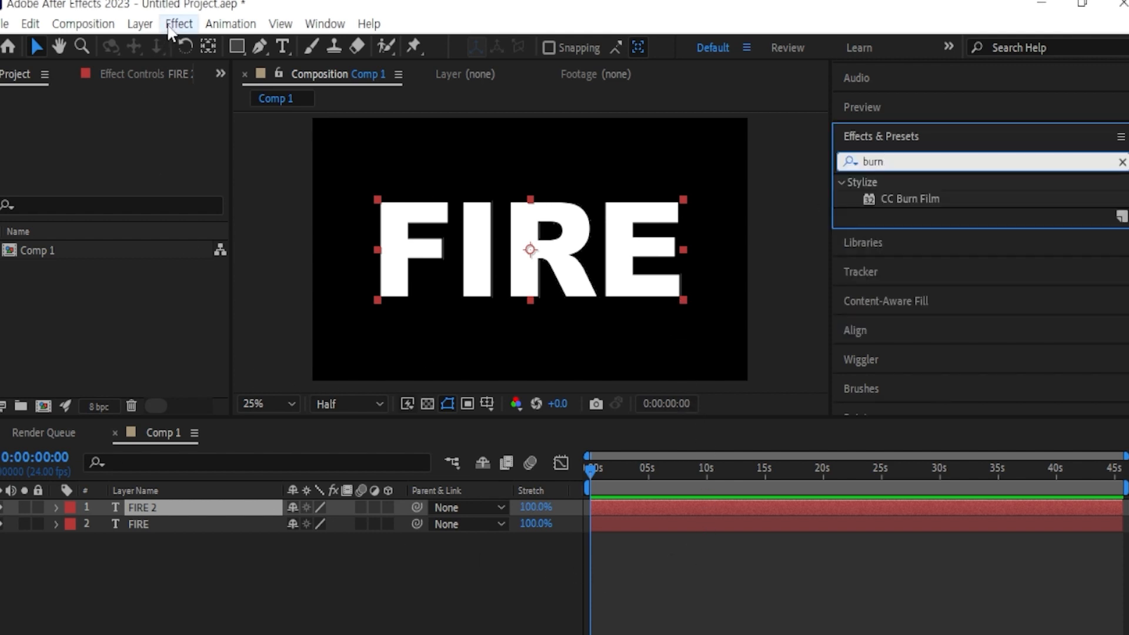
Apply the CC Burn Film effect to the FIRE 2 text layer
click(175, 25)
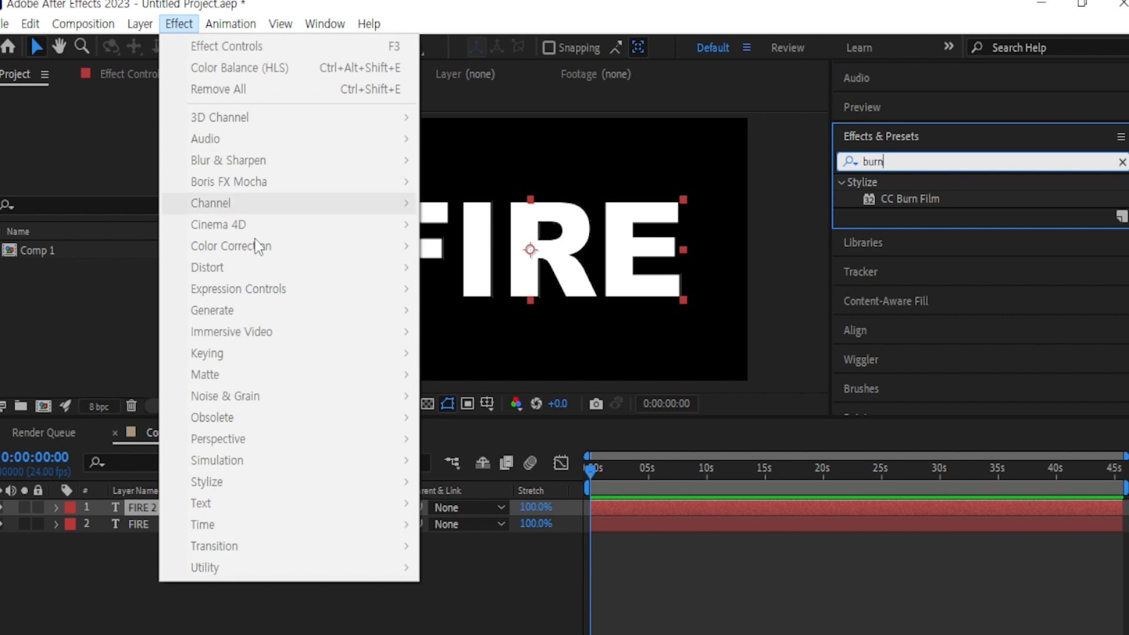
click(889, 218)
click(916, 199)
mouse_move(930, 199)
mouse_down()
mouse_move(169, 541)
mouse_move(188, 509)
mouse_up()
click(171, 507)
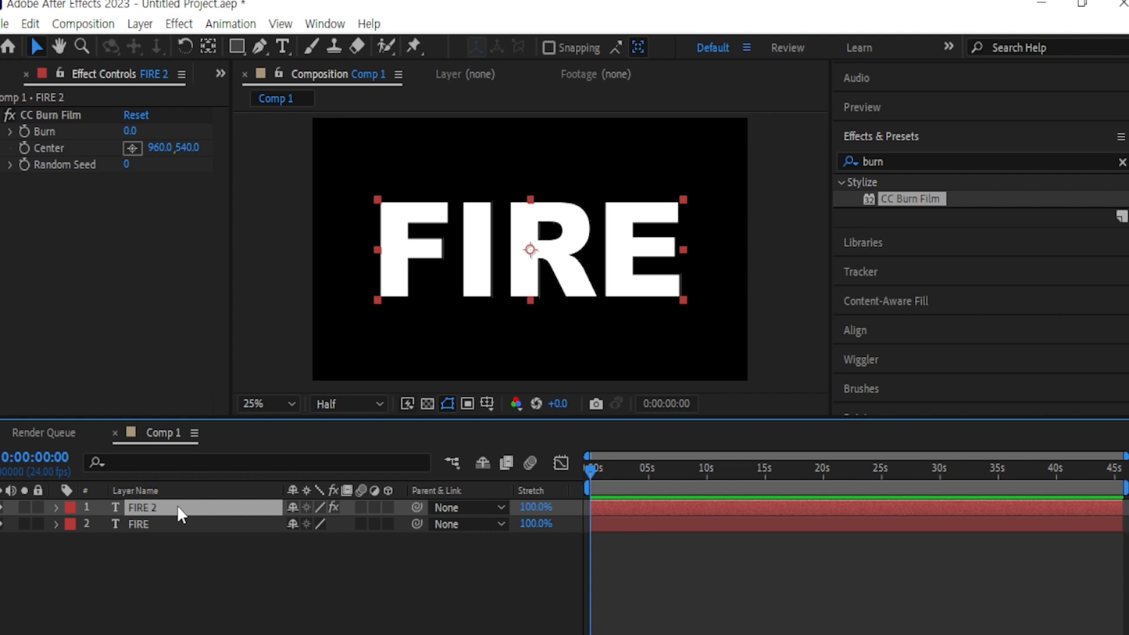
Rename the FIRE 2 layer as burn
right_click(178, 507)
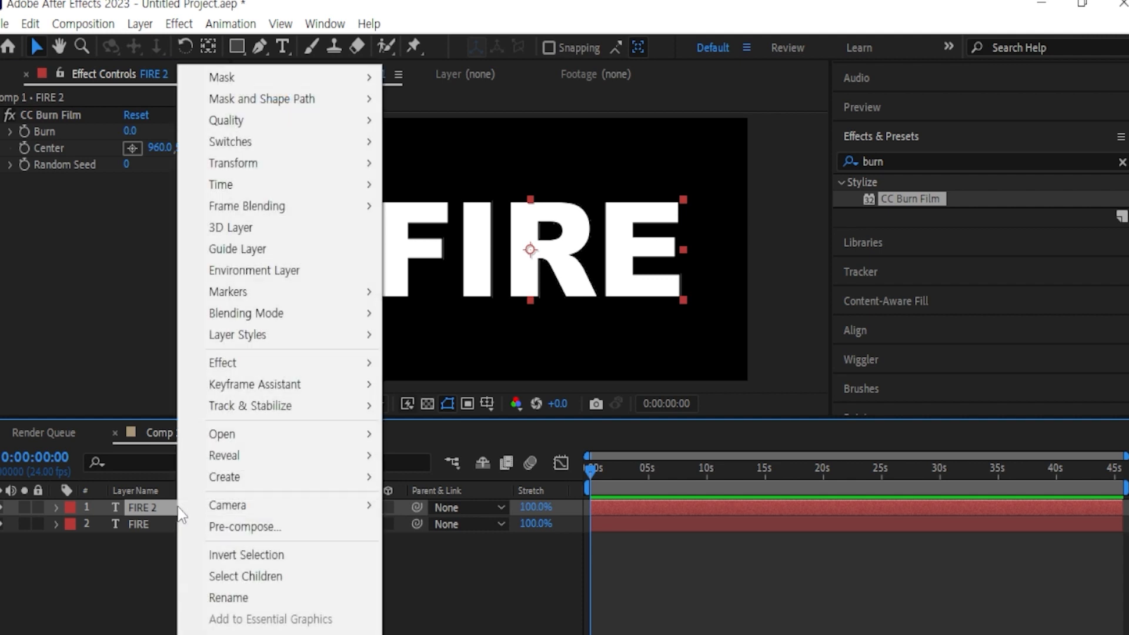
click(260, 598)
text(b)
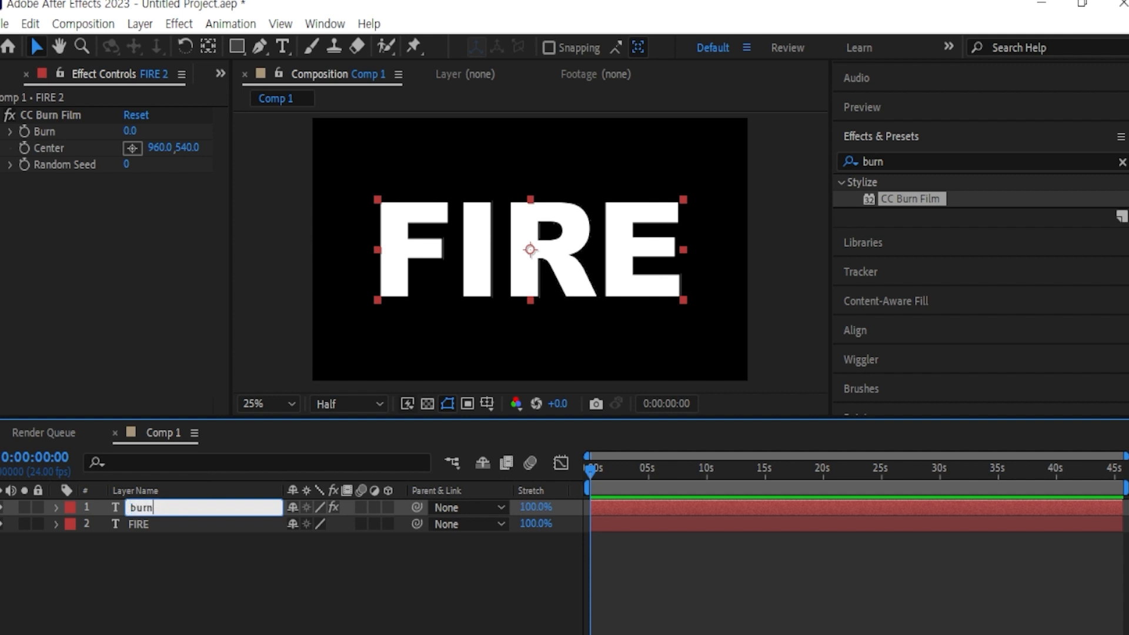
text(urn)
click(232, 597)
click(189, 527)
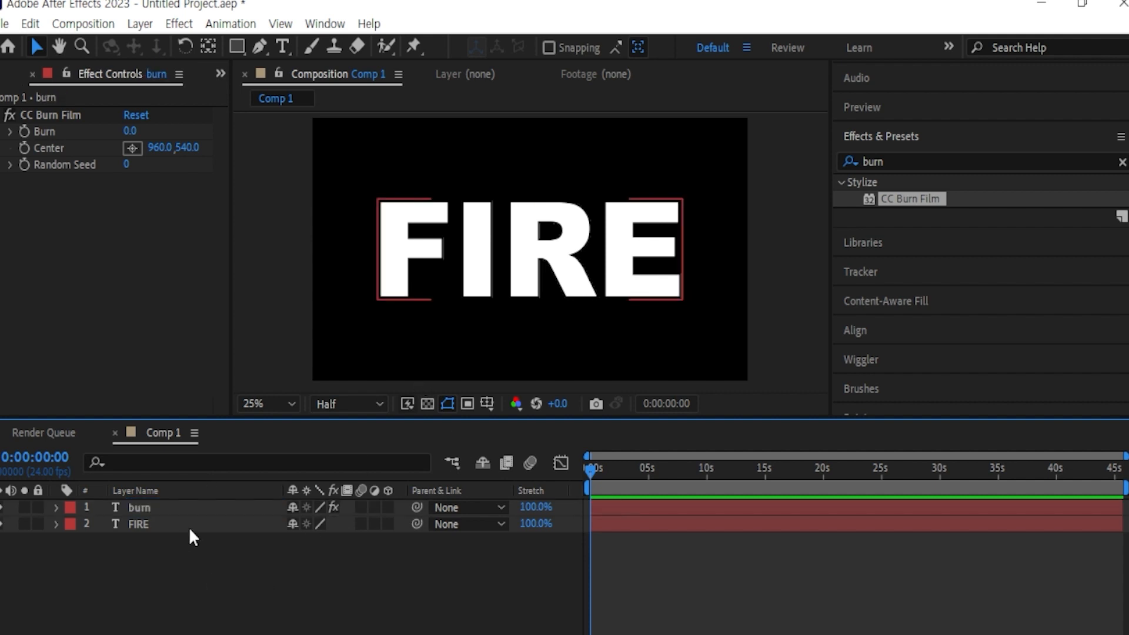
Try out the CC Burn Film Burn amount on the burn layer and keyframe it from 0.0 at the start
click(227, 507)
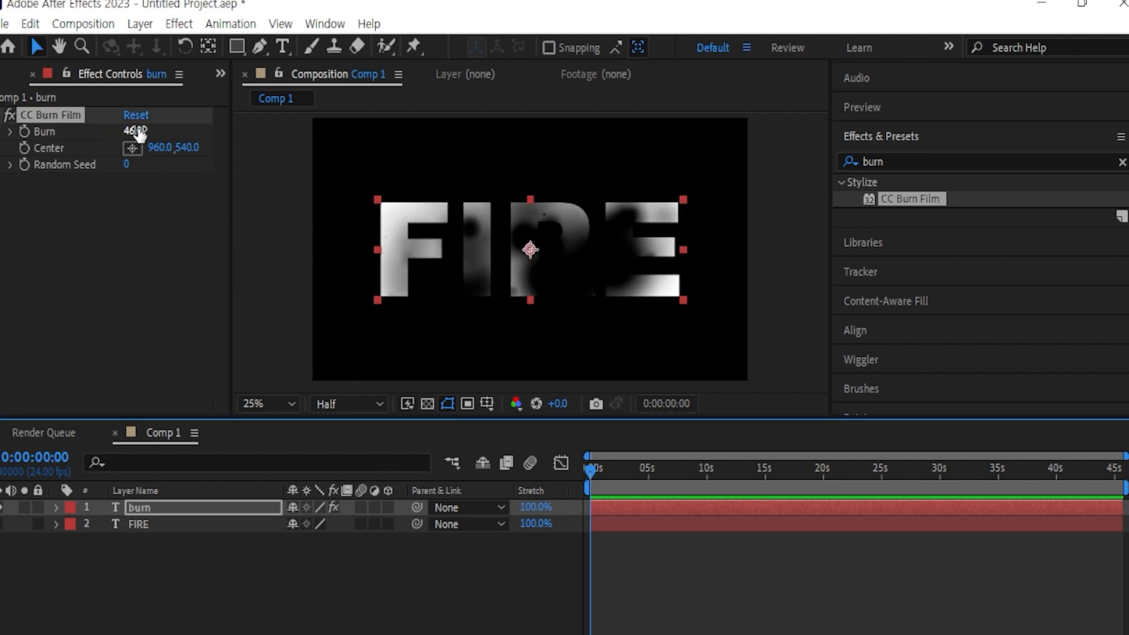
mouse_move(134, 131)
mouse_down()
mouse_move(156, 131)
mouse_move(109, 136)
mouse_move(167, 132)
mouse_move(145, 137)
mouse_move(155, 142)
mouse_up()
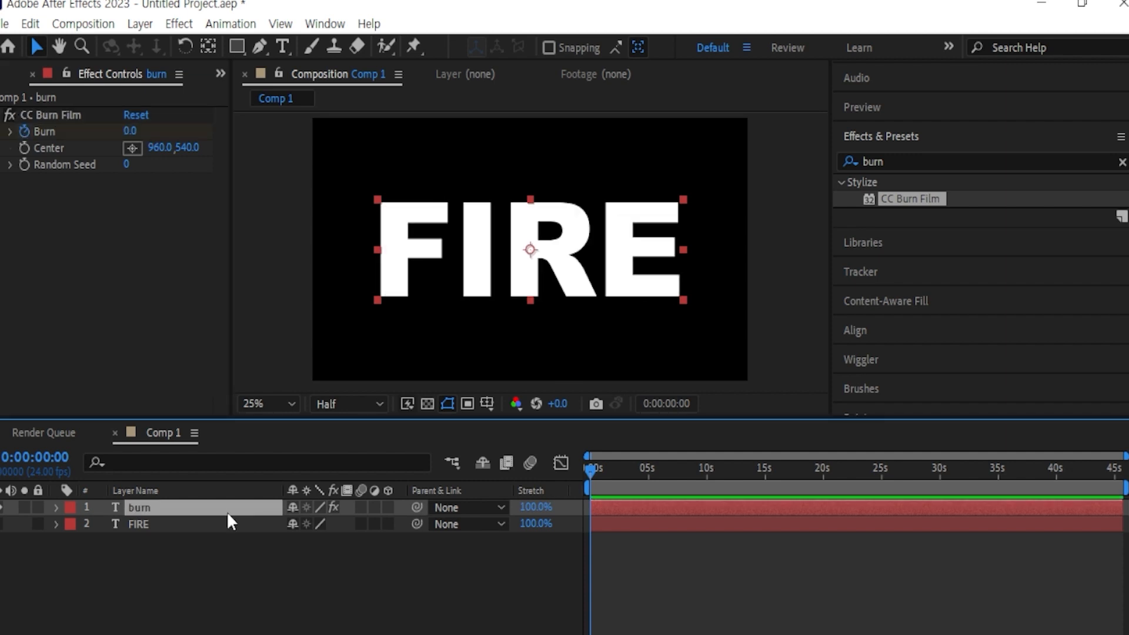
Duplicate the burn layer and place the copy directly beneath the original
key(ctrl+d)
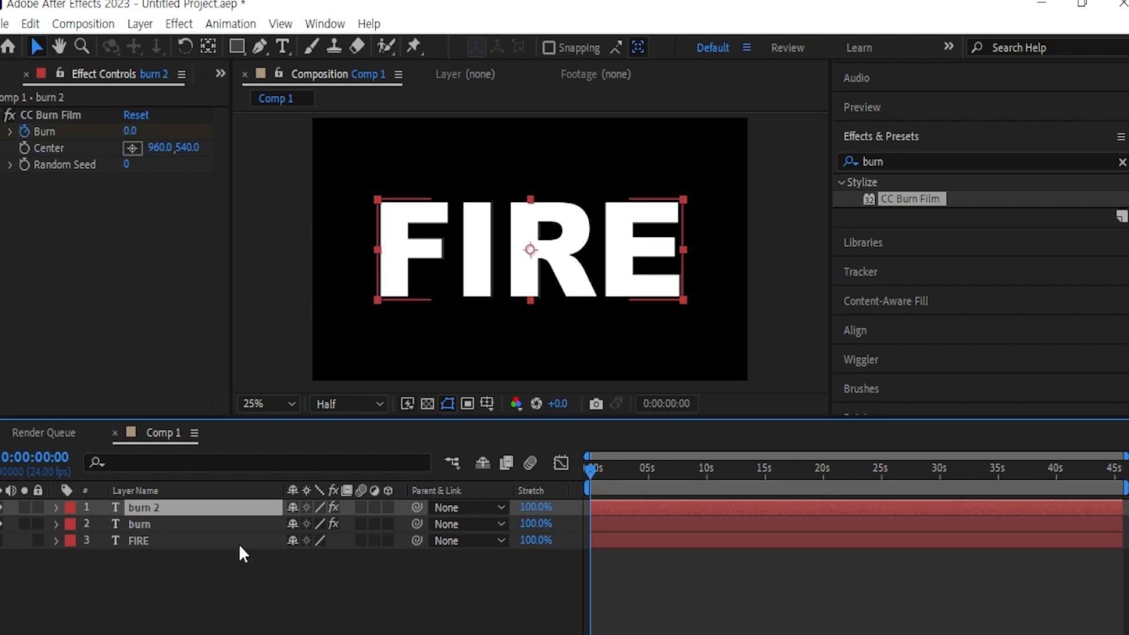
drag(219, 507, 211, 532)
Rename the duplicated burn 2 layer as 갈색
right_click(167, 526)
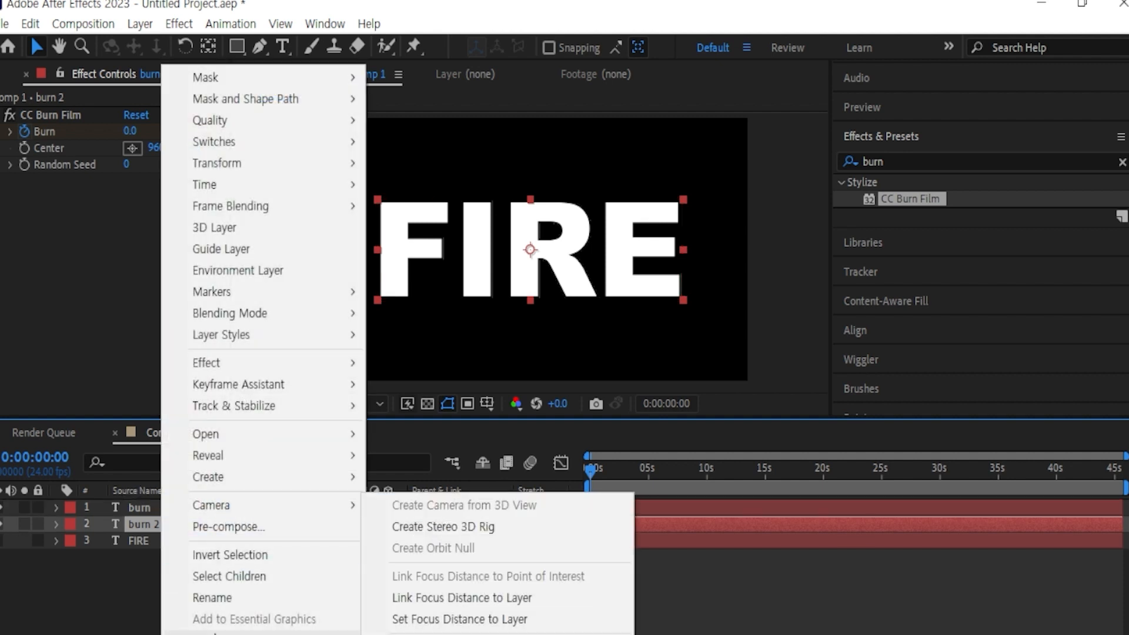
click(227, 597)
double_click(161, 525)
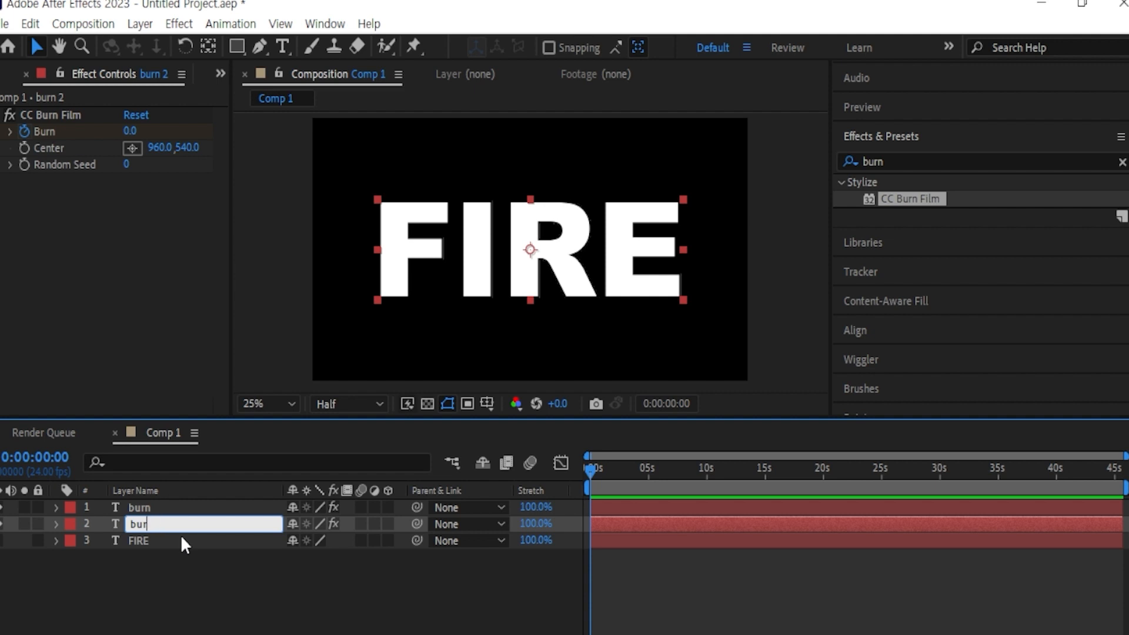
key(BackSpace)
key(BackSpace)
key(BackSpace)
text(rkf)
key(Return)
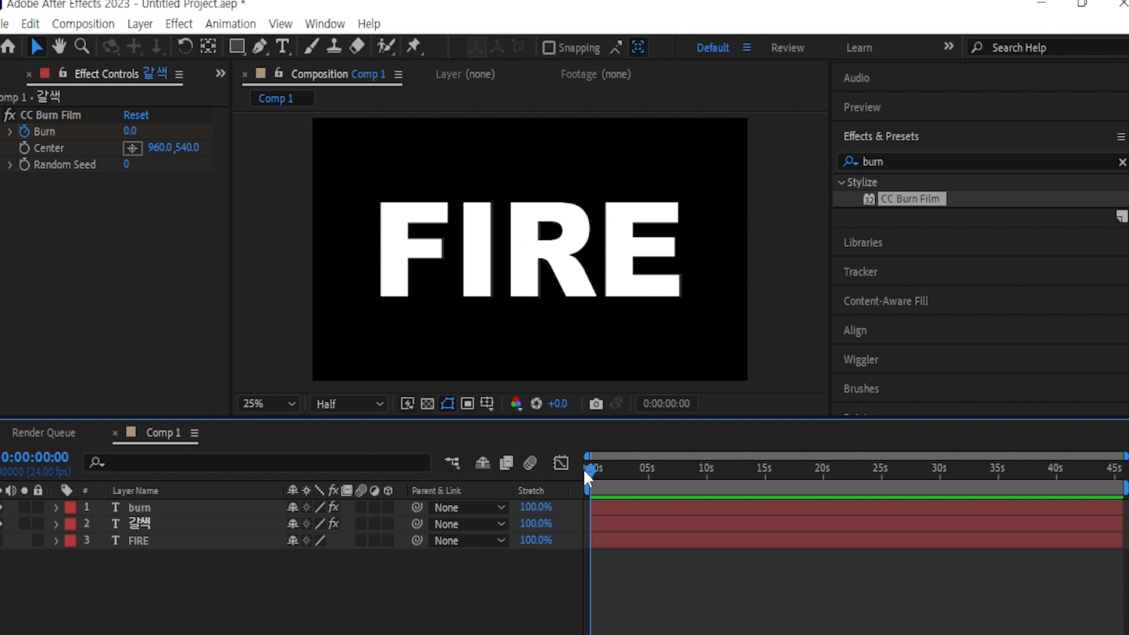
Change the 갈색 layer's text fill to dark brown, about #493B1B, checking at a partly burned frame
mouse_move(586, 468)
mouse_down()
mouse_move(626, 474)
mouse_move(613, 470)
mouse_up()
scroll(1057, 192, down, 5)
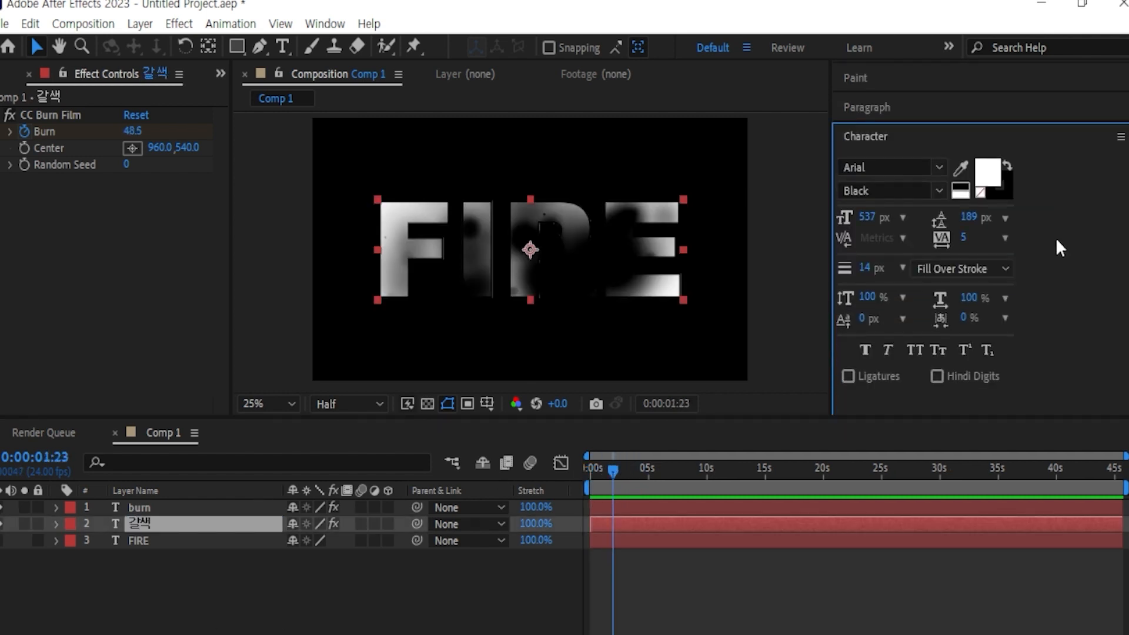
click(987, 177)
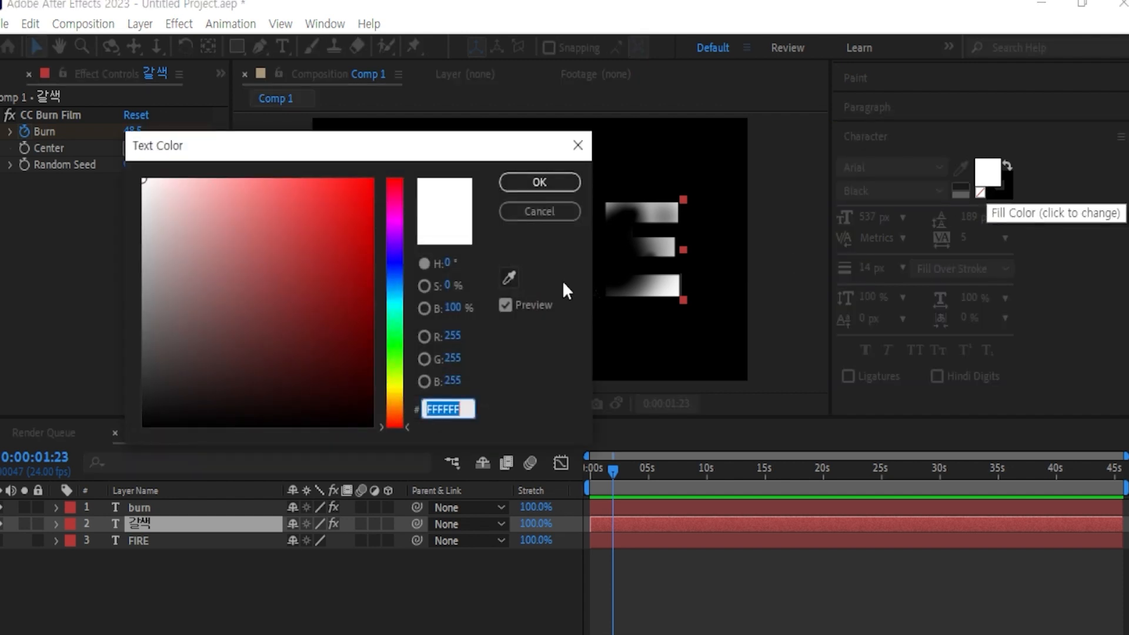
click(208, 219)
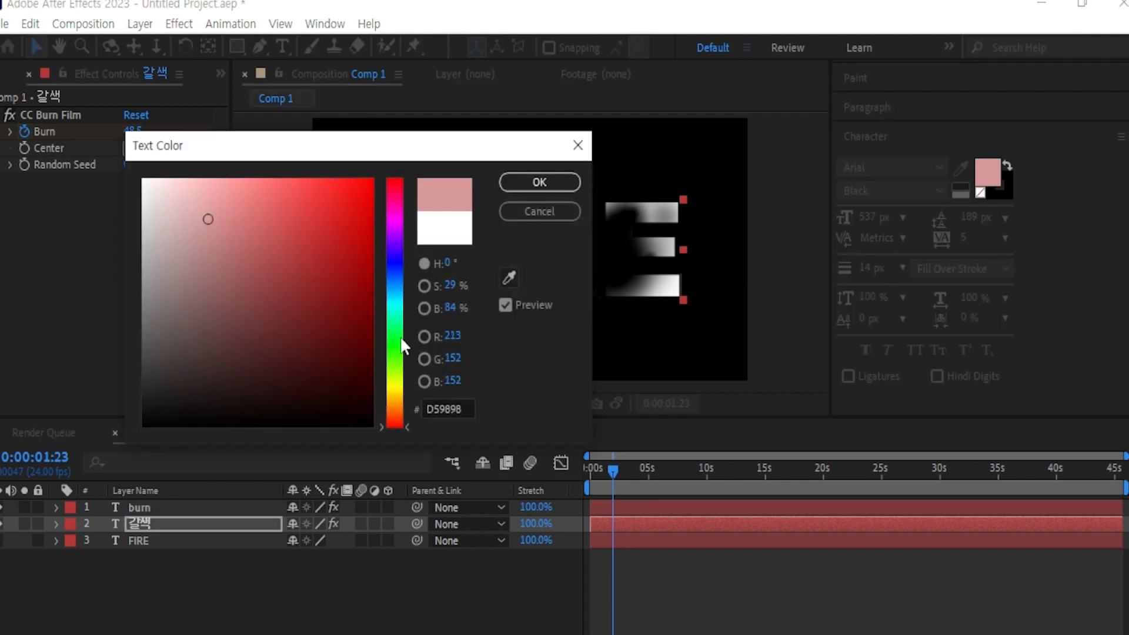
mouse_move(396, 395)
mouse_down()
mouse_move(394, 439)
mouse_move(401, 397)
mouse_up()
mouse_move(277, 294)
mouse_down()
mouse_move(270, 323)
mouse_move(285, 356)
mouse_up()
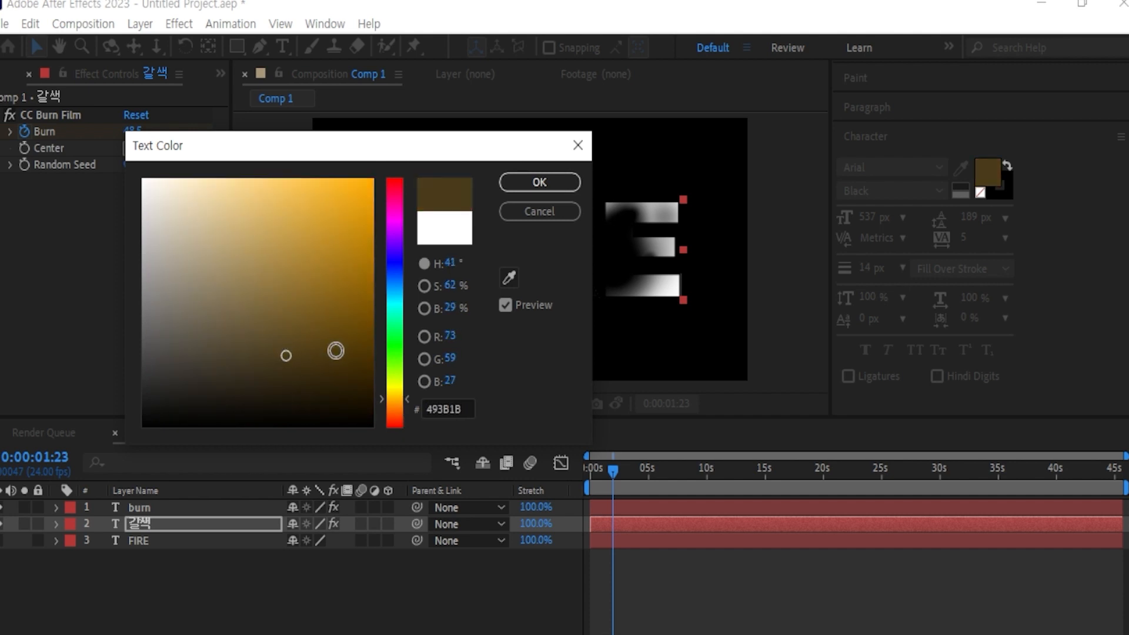
click(569, 185)
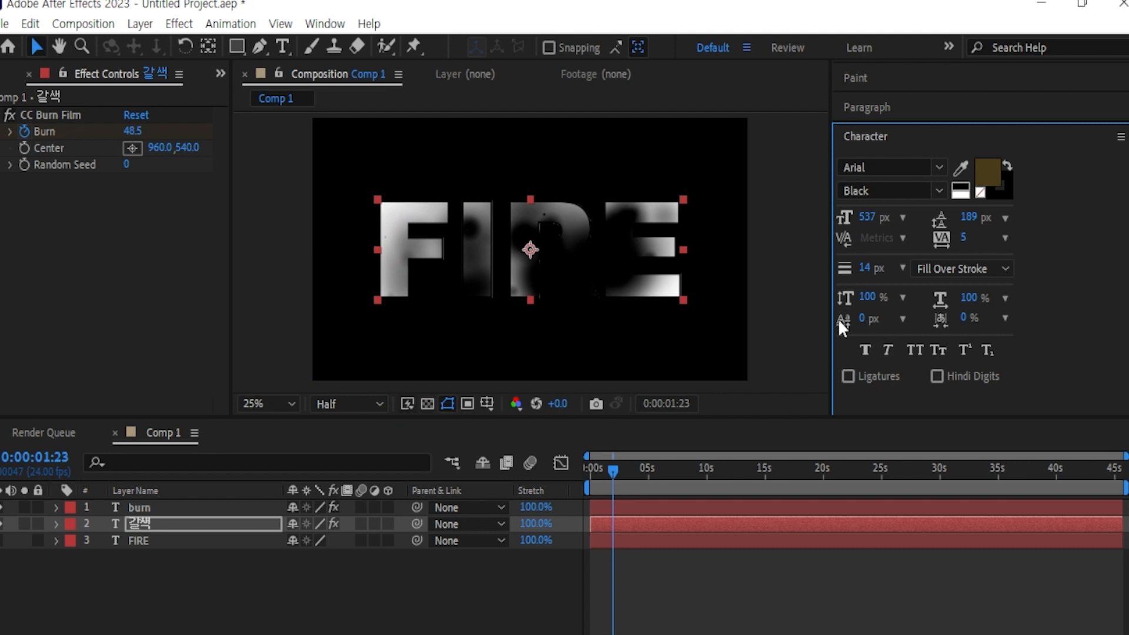
Shift both Burn keyframes of the 갈색 layer slightly later in time so brown edges trail the burn
click(158, 524)
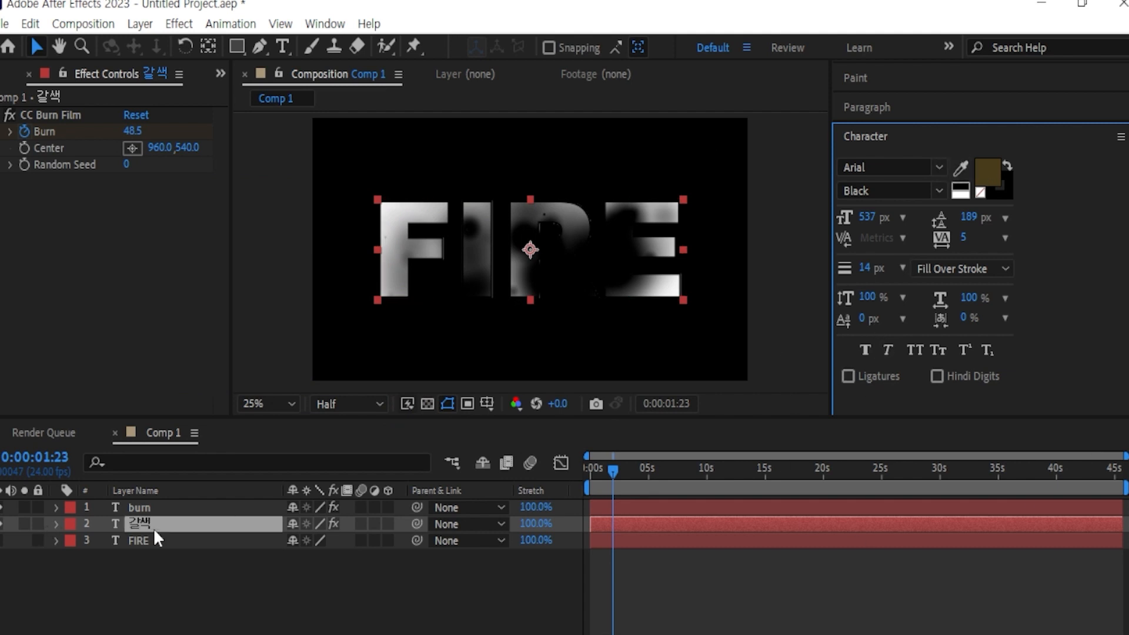
drag(611, 467, 579, 470)
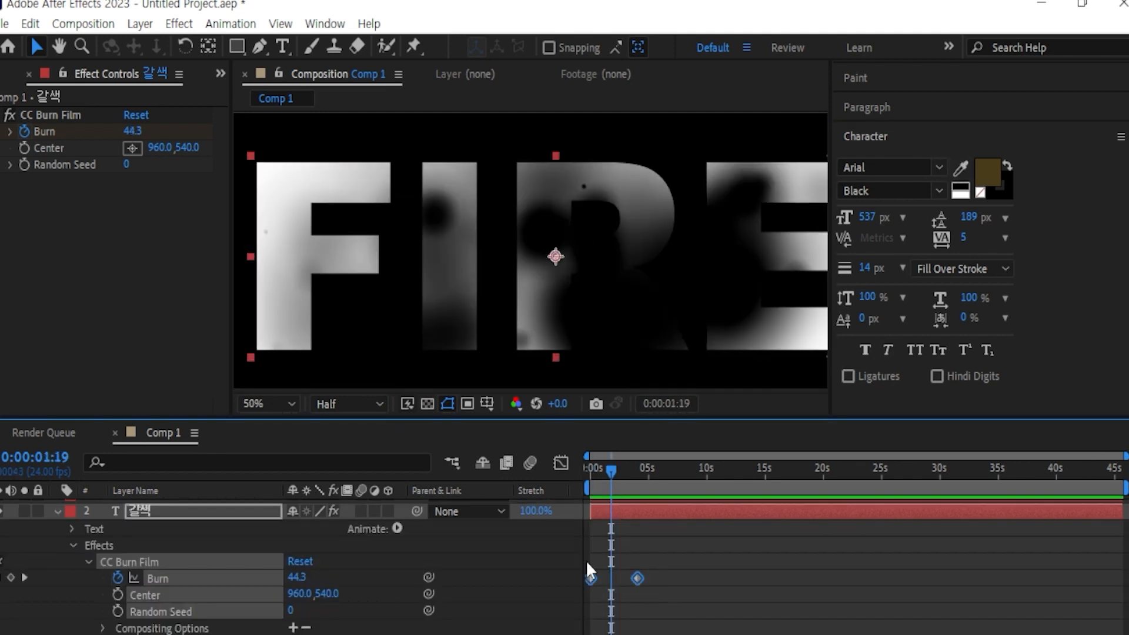
click(592, 578)
drag(595, 579, 599, 578)
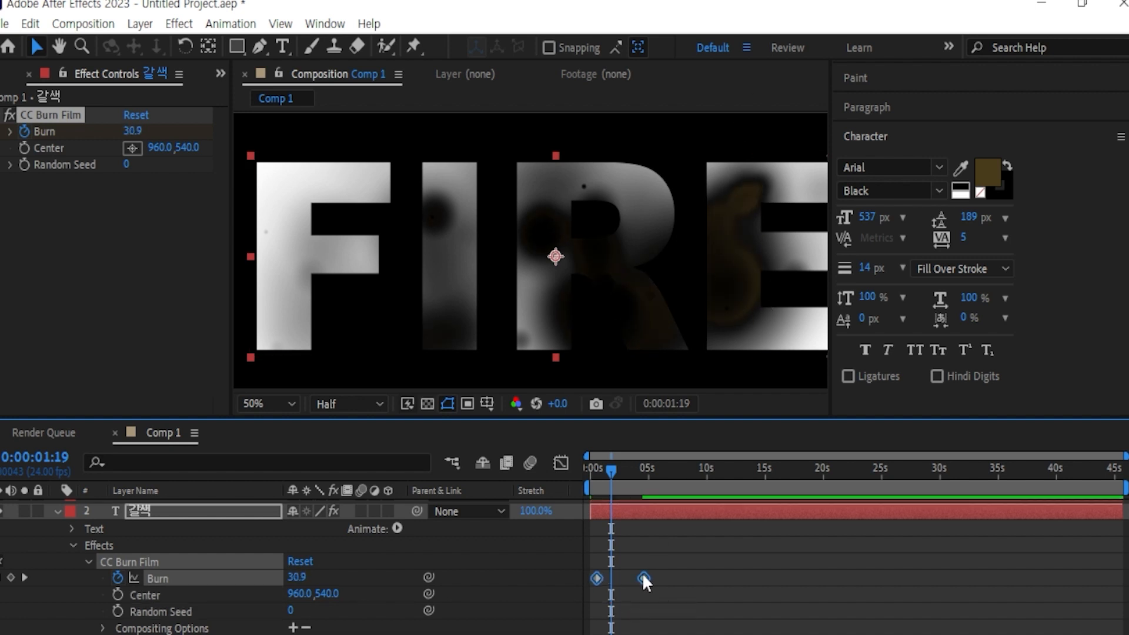
drag(644, 577, 644, 577)
mouse_move(601, 464)
mouse_down()
mouse_move(622, 469)
mouse_move(606, 478)
mouse_up()
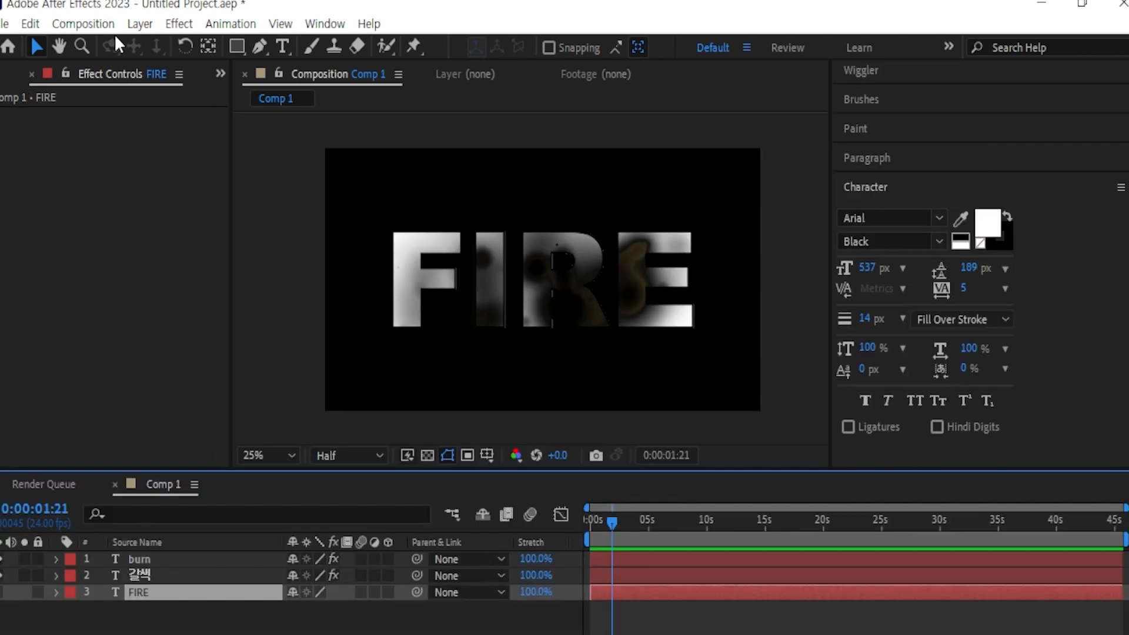
Create a new gray solid layer with the default name and composition size
click(140, 24)
mouse_move(202, 38)
click(558, 66)
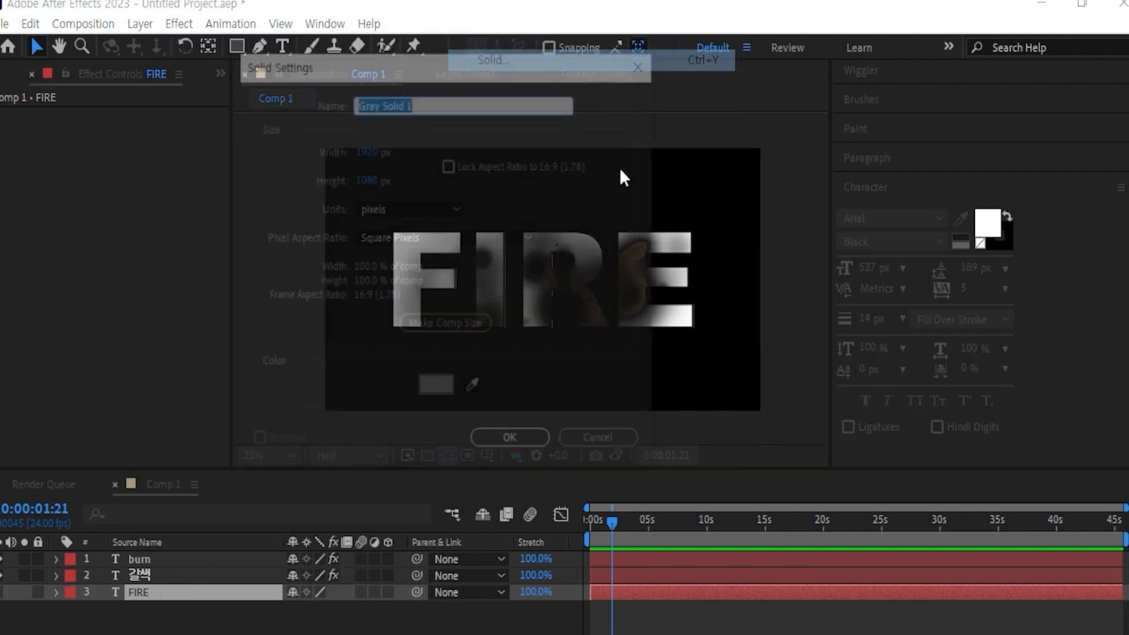
click(506, 443)
Apply Fractal Noise to the gray solid with contrast 342 and brightness -33
click(230, 23)
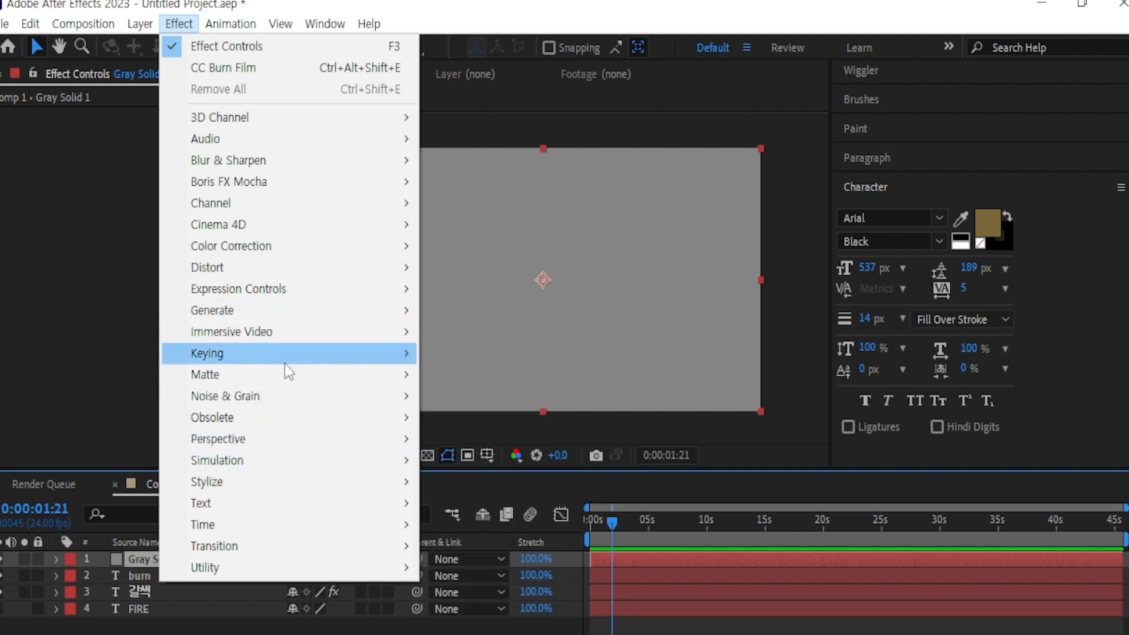
click(511, 446)
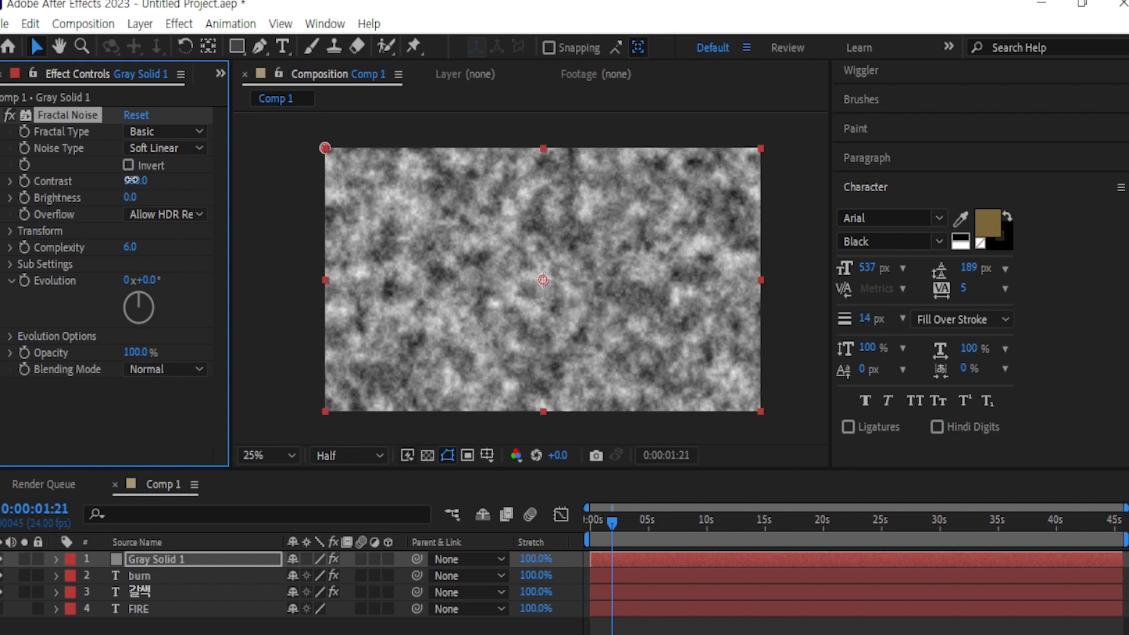
drag(132, 180, 315, 216)
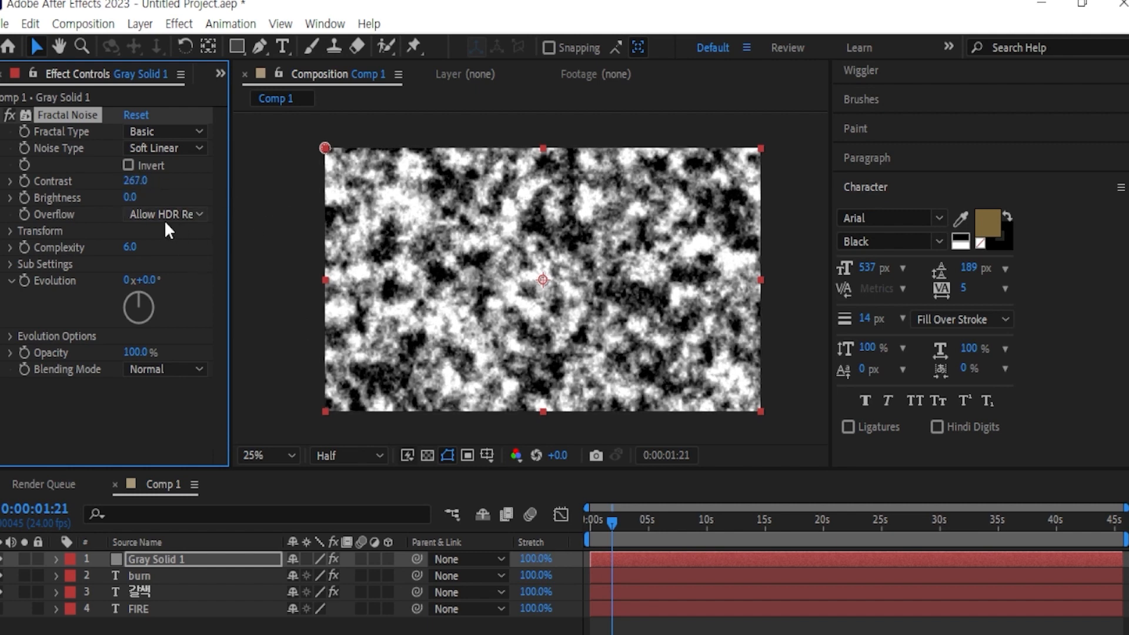
mouse_move(129, 197)
mouse_down()
mouse_move(108, 194)
mouse_move(121, 207)
mouse_up()
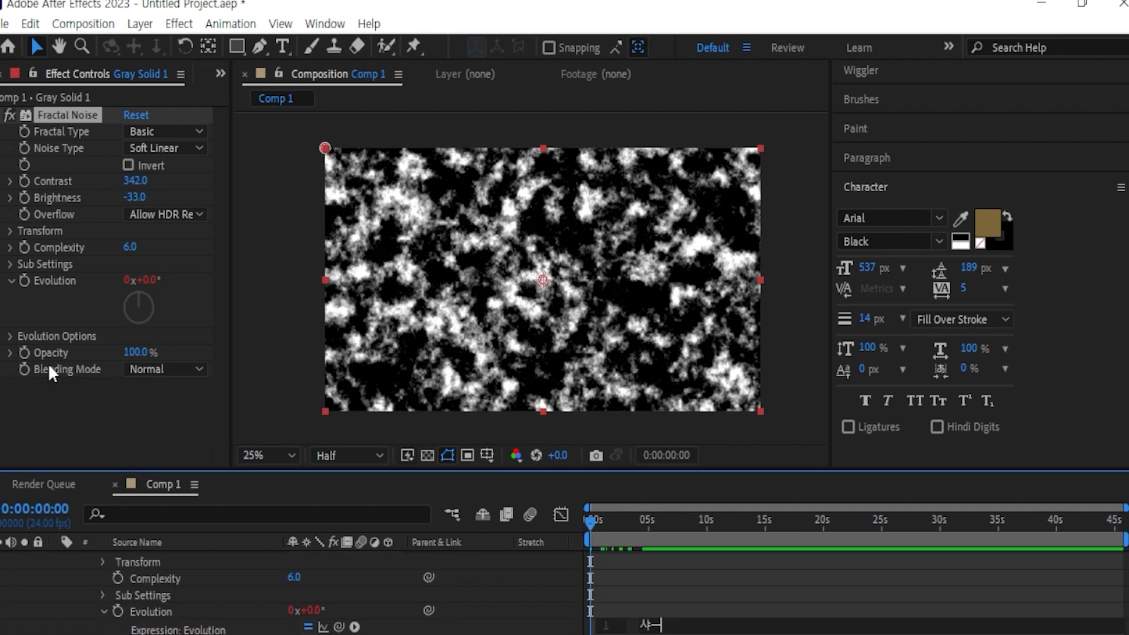
Drive the Fractal Noise Evolution with the expression time*600 and preview the animation from the start
text(ti)
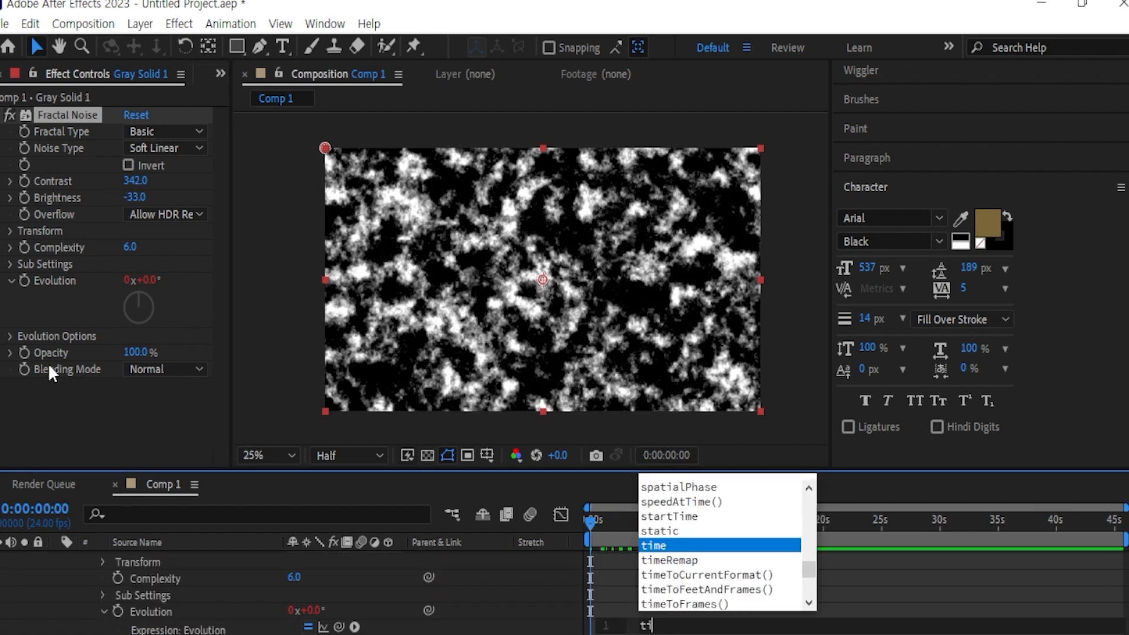
text(me*)
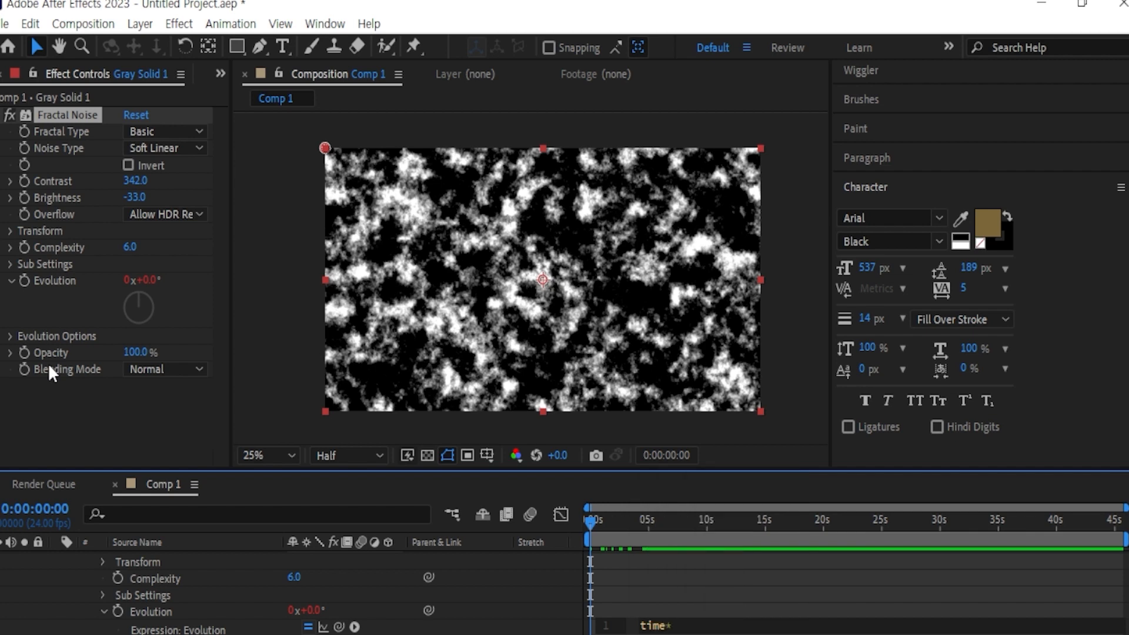
text(500)
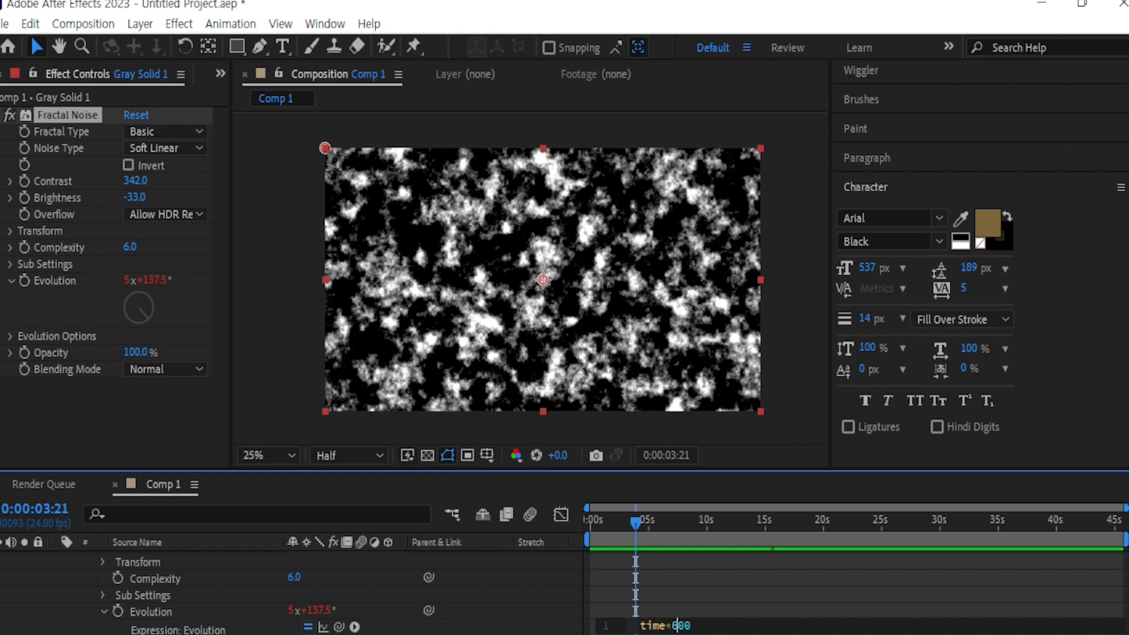
drag(664, 524, 519, 534)
key(space)
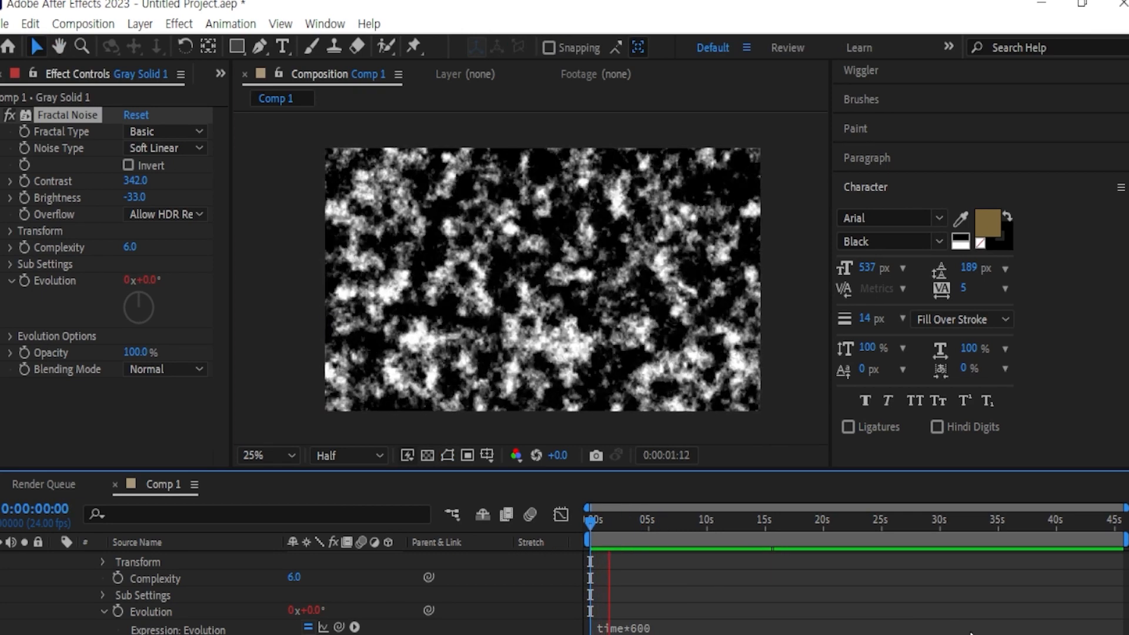
Add a Curves effect to the noise solid and tint it fiery orange by raising Red, lowering Blue and lifting RGB
click(179, 25)
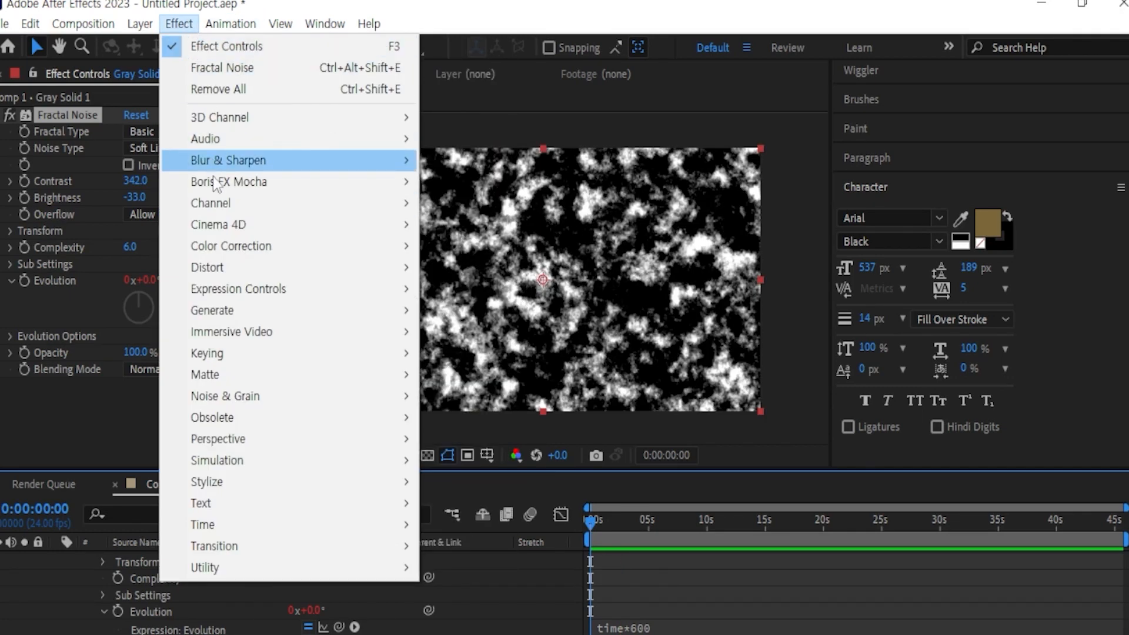
mouse_move(257, 256)
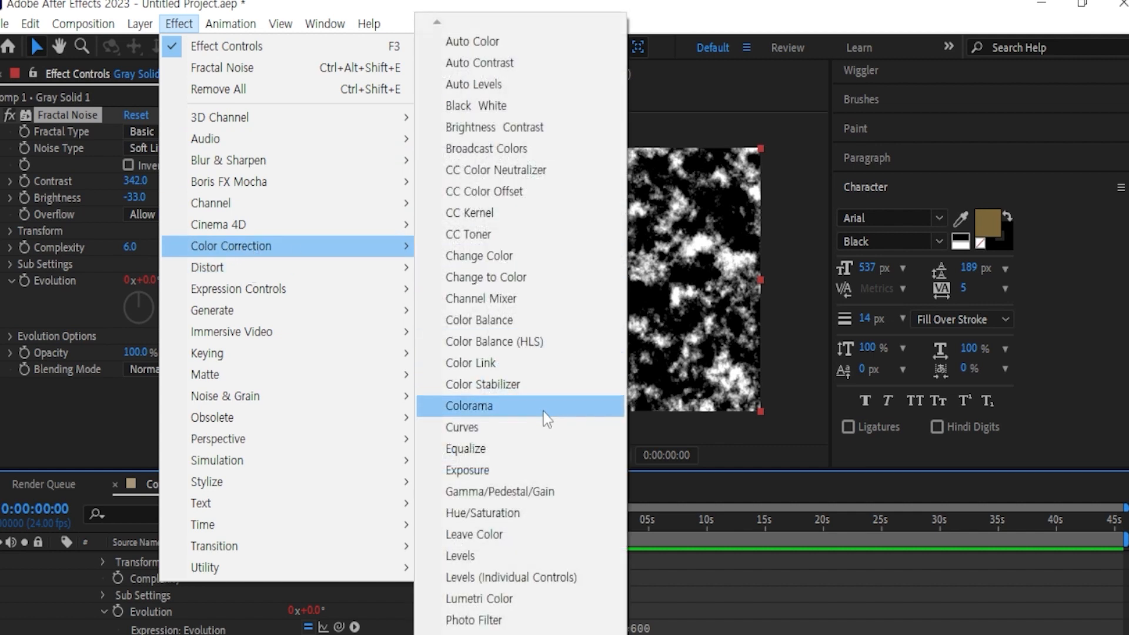
click(541, 426)
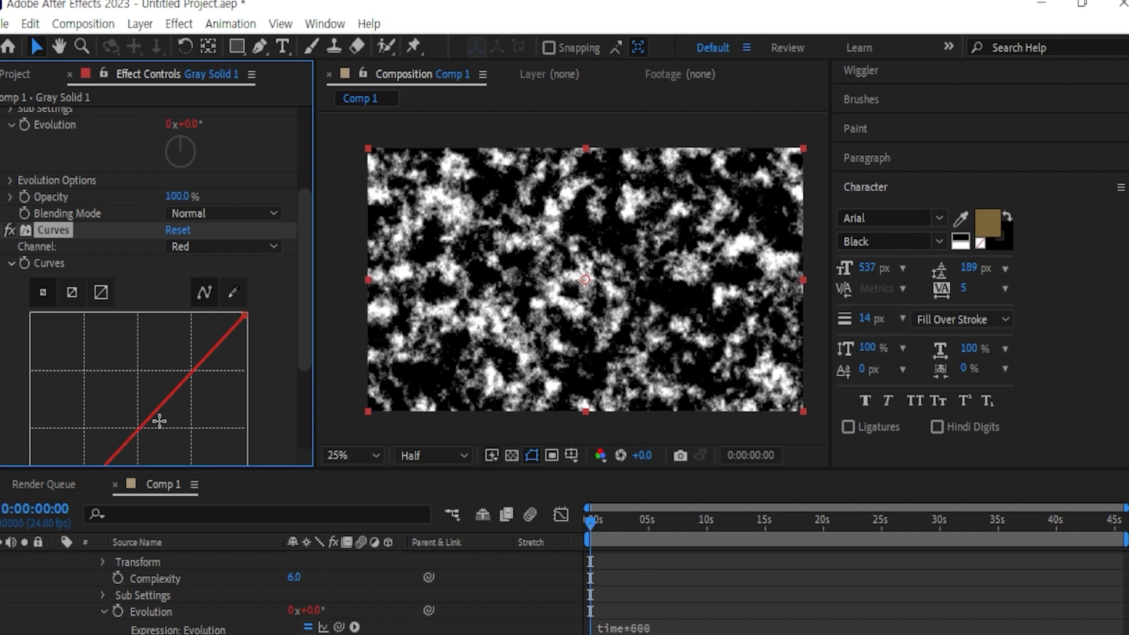
drag(159, 418, 97, 370)
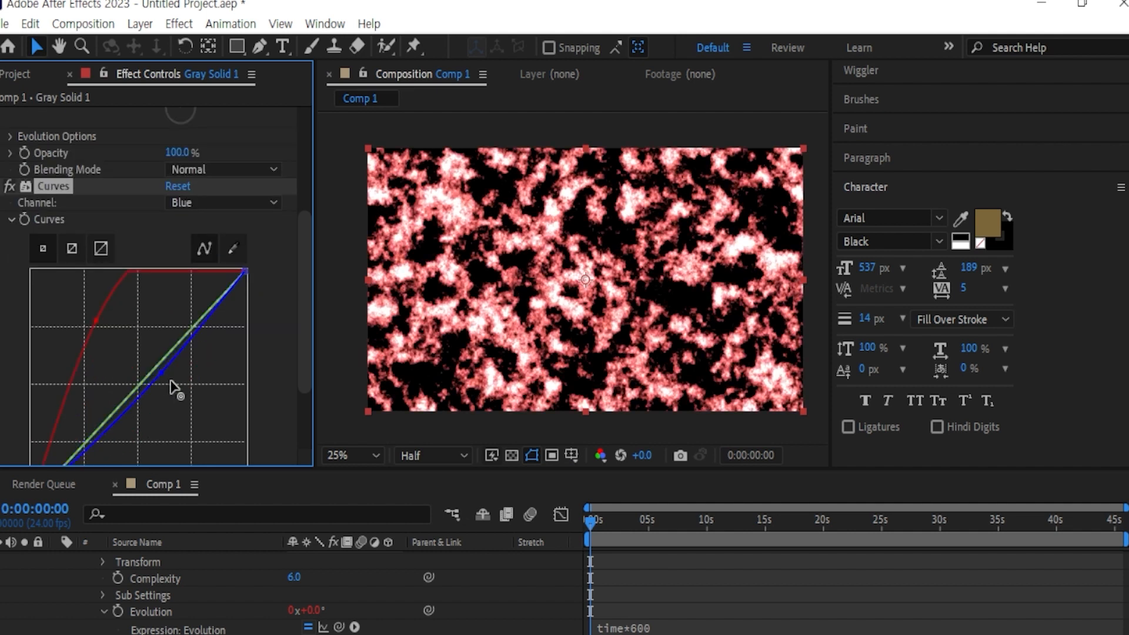
drag(171, 386, 222, 419)
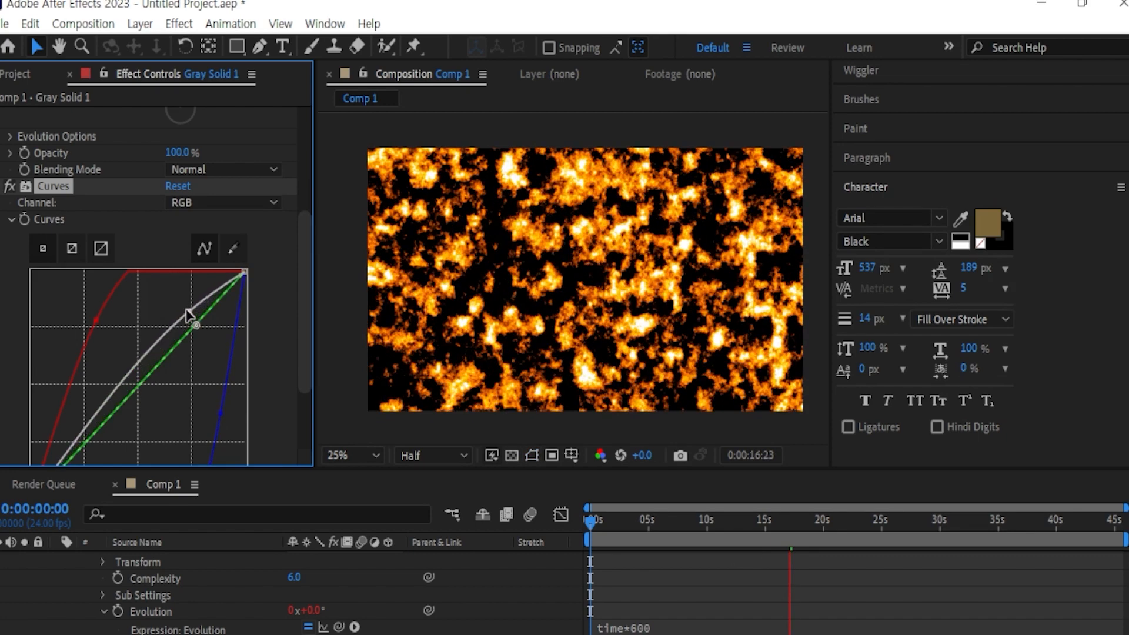
drag(189, 315, 187, 303)
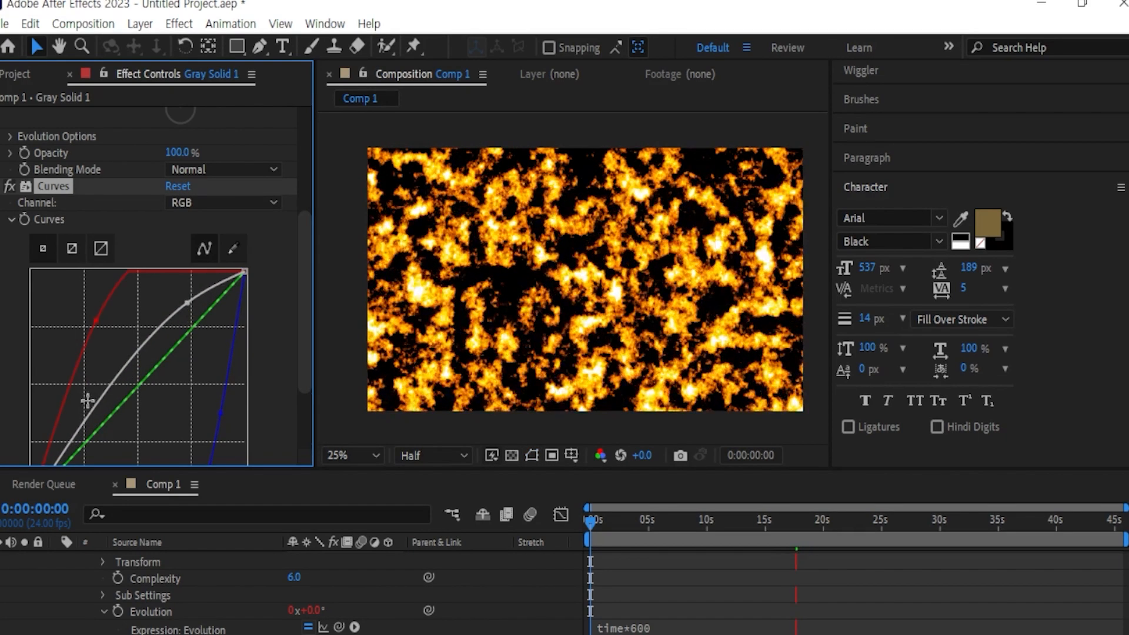
Lower the shadow end of the noise solid's RGB curve and check the burning text at about 3 seconds
drag(92, 418, 119, 424)
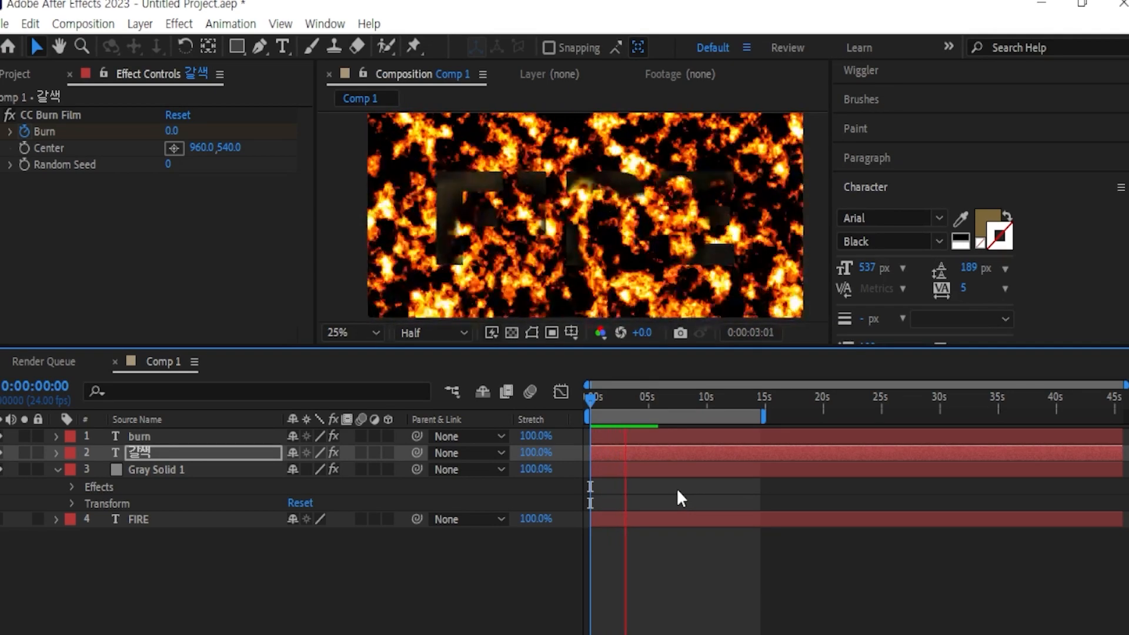
key(space)
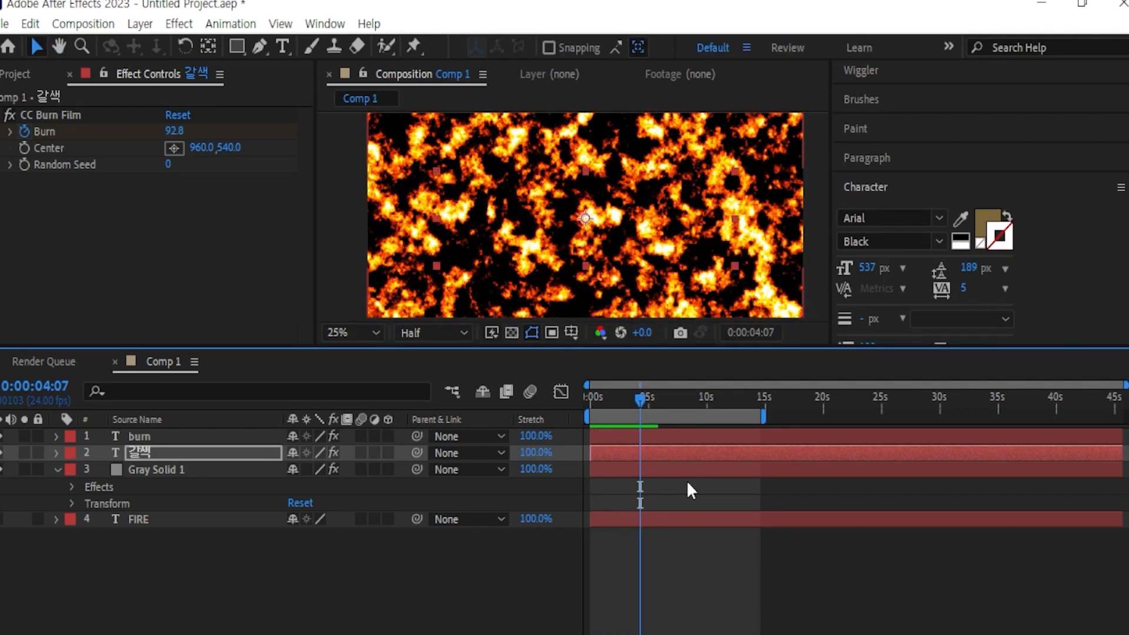
mouse_move(643, 402)
mouse_down()
mouse_move(578, 420)
mouse_move(625, 412)
mouse_up()
Rename the Gray Solid 1 layer as 불꽃 and collapse its properties
key(Tab)
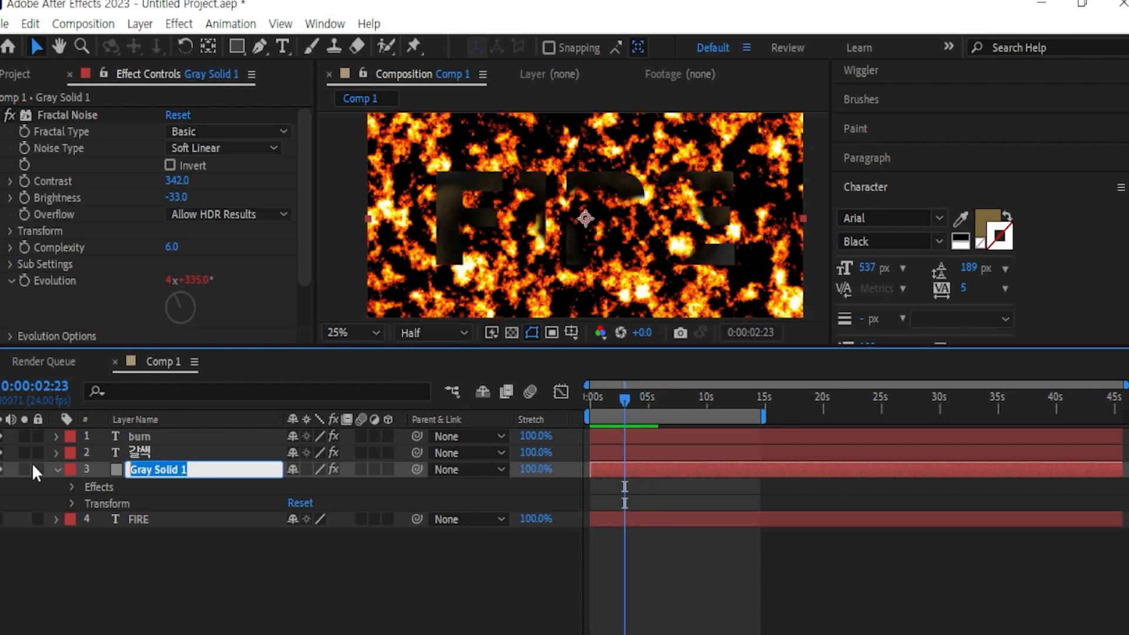
text(불꽃)
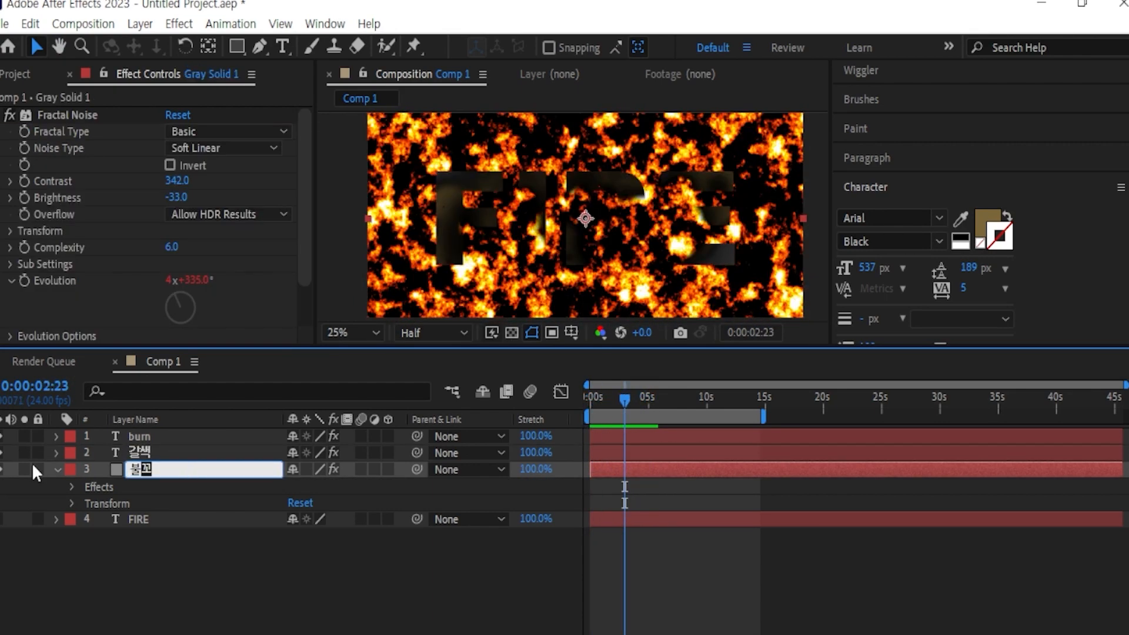
key(Return)
click(73, 551)
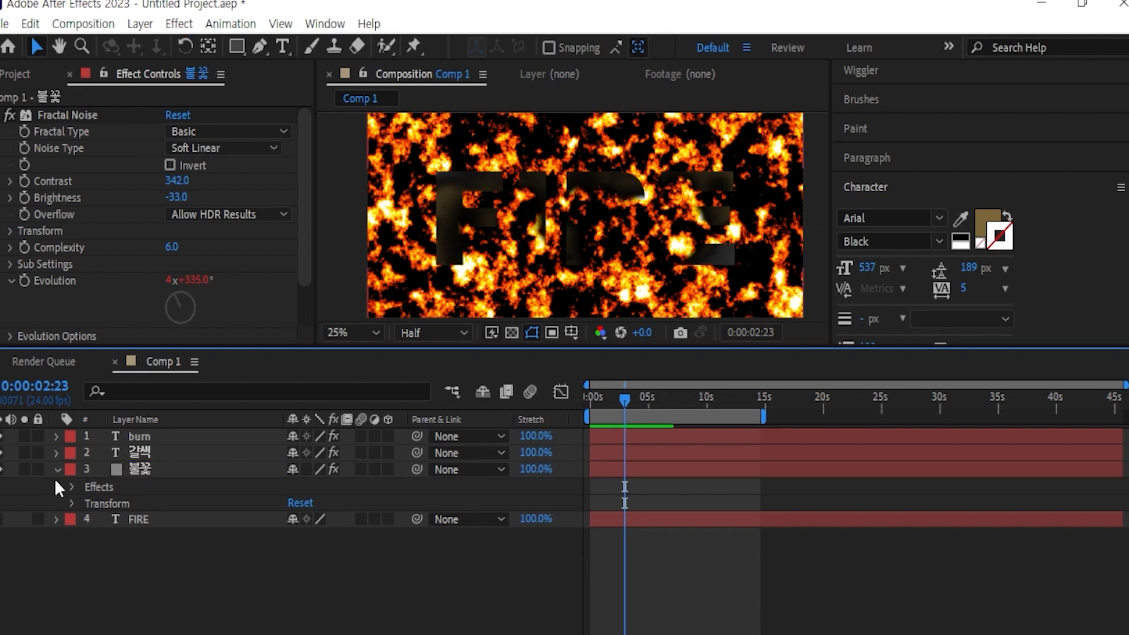
click(55, 468)
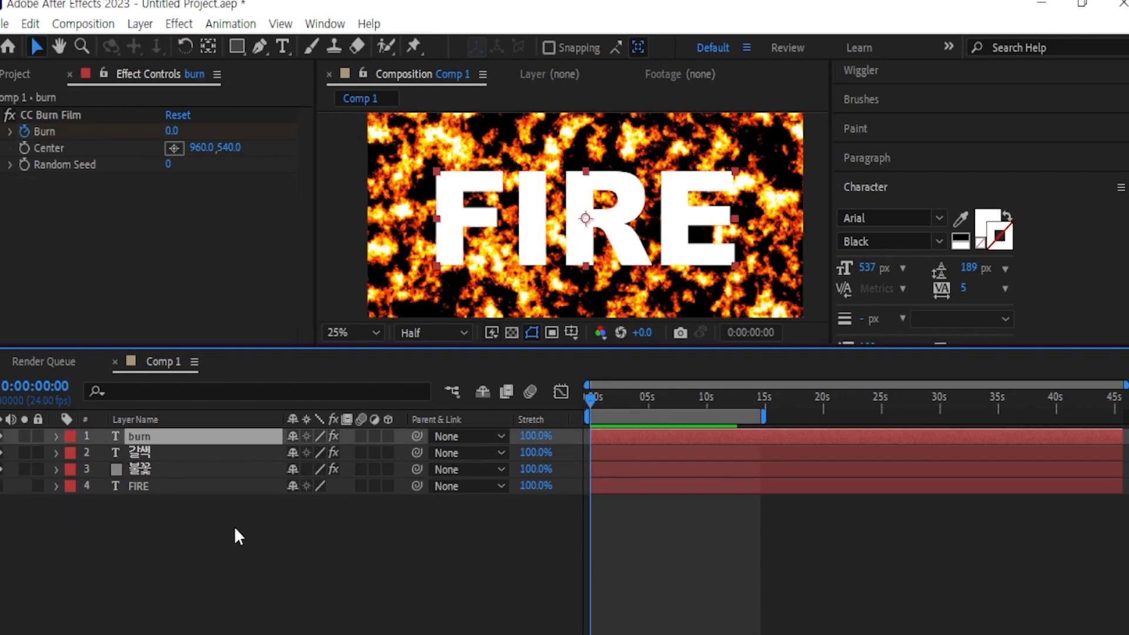
Duplicate the burn layer, name the copy matte and place it directly below the 불꽃 layer
key(ctrl+d)
key(Return)
text(matte)
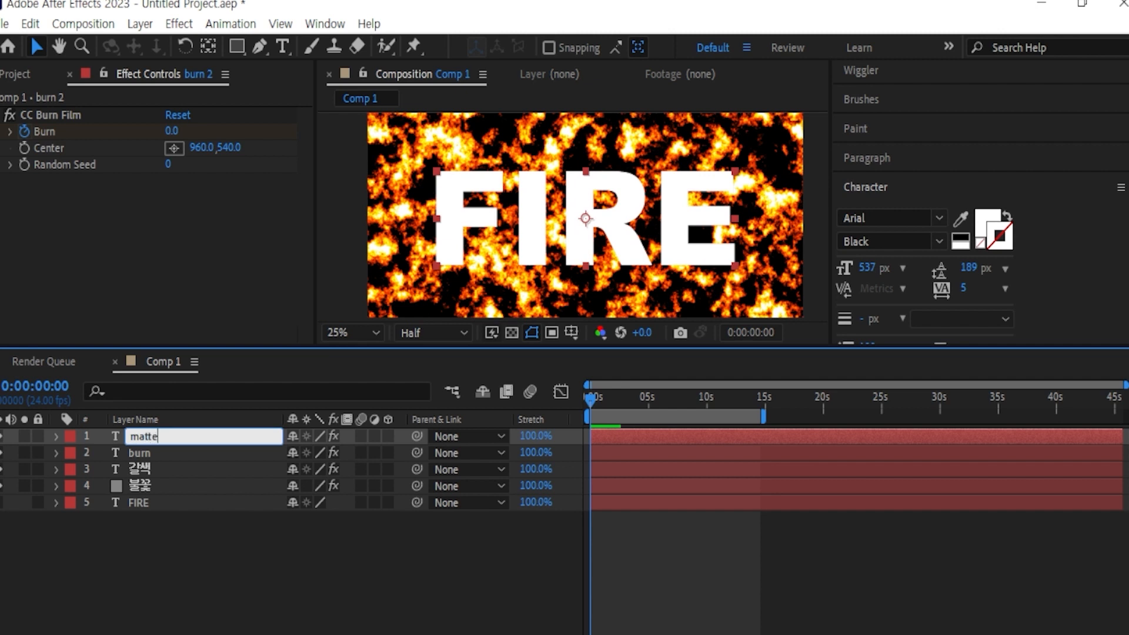
key(Return)
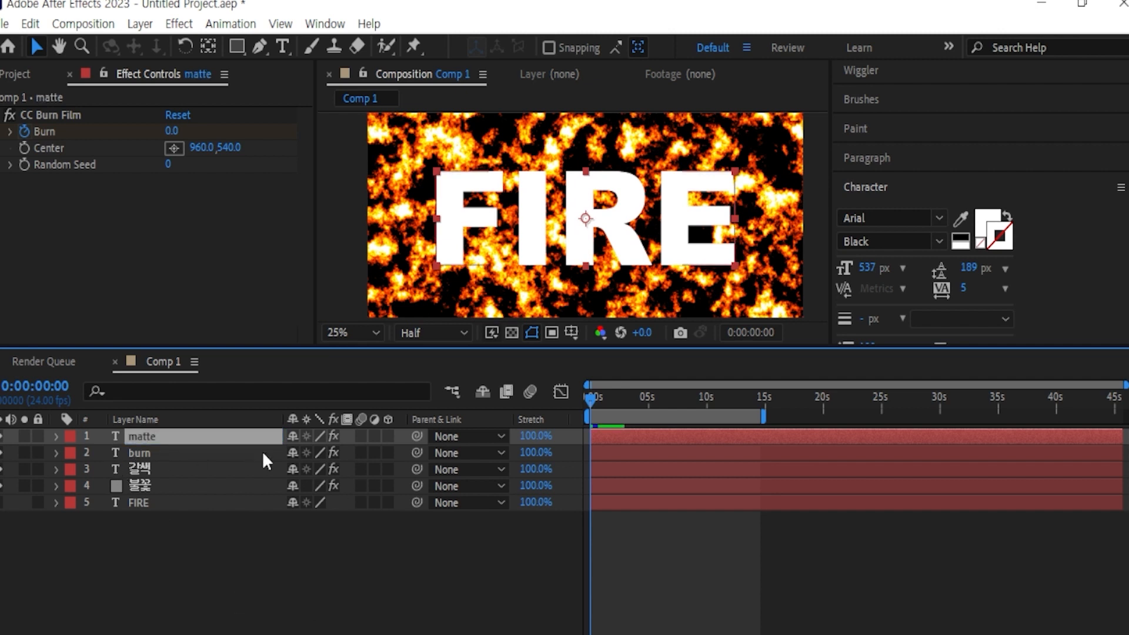
drag(171, 433, 170, 489)
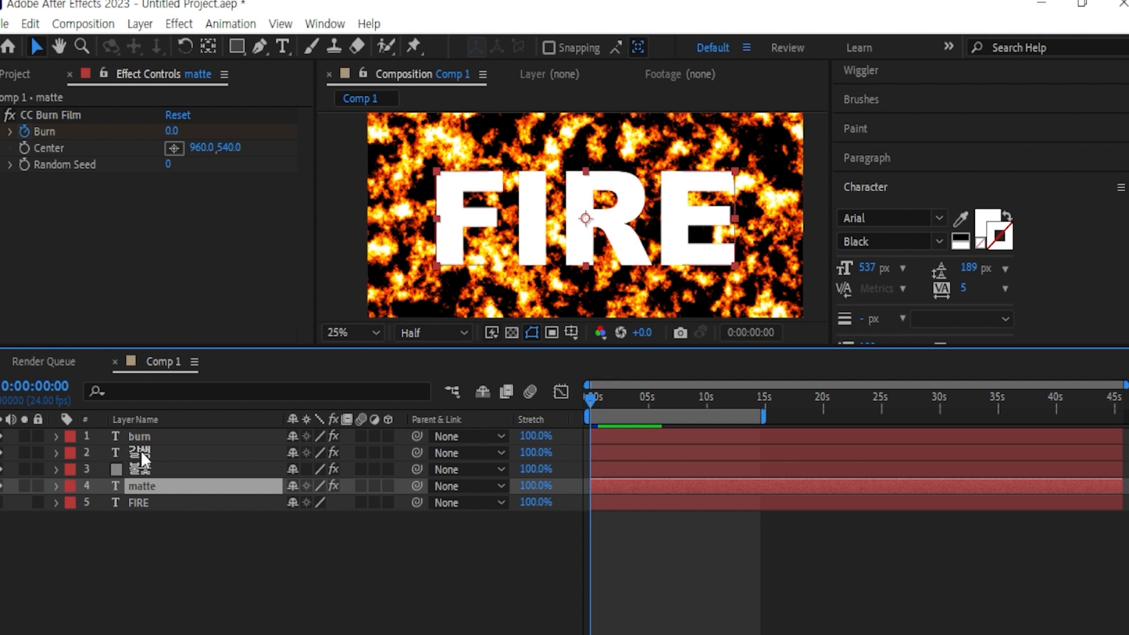
Show the layer mode columns and assign the matte layer as the track matte of the 불꽃 layer
click(220, 470)
key(F4)
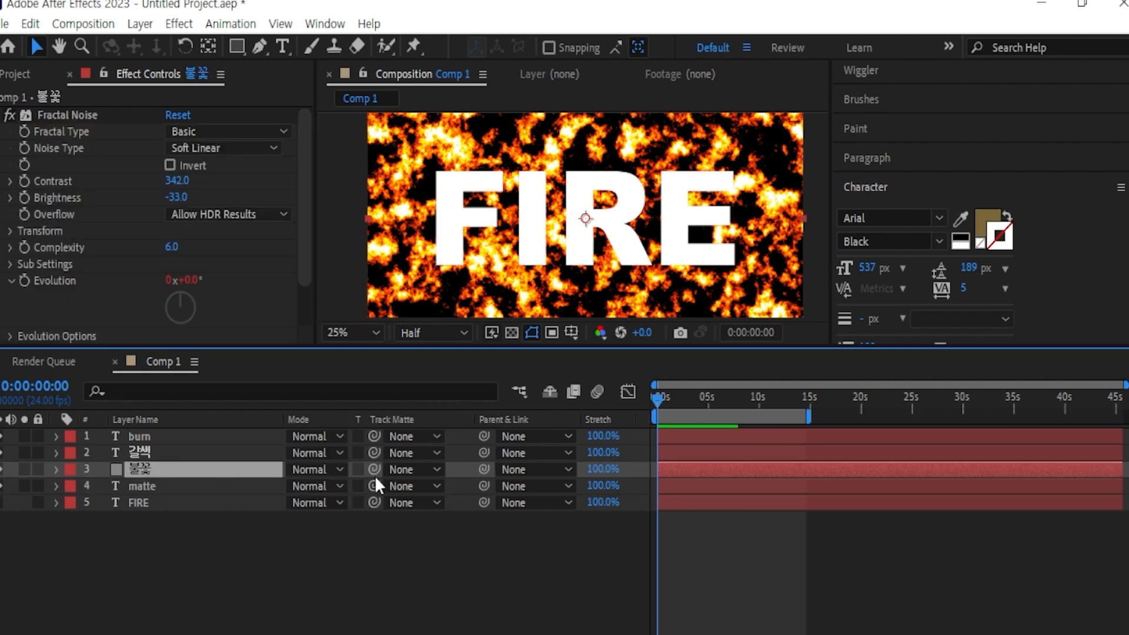
drag(374, 470, 237, 489)
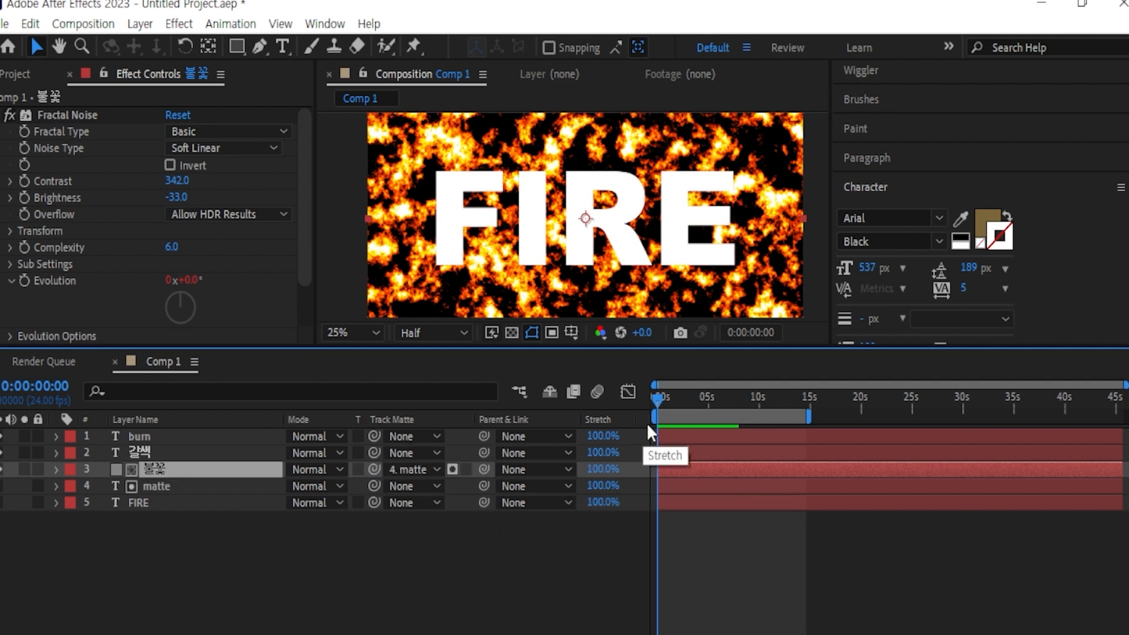
drag(664, 384, 644, 407)
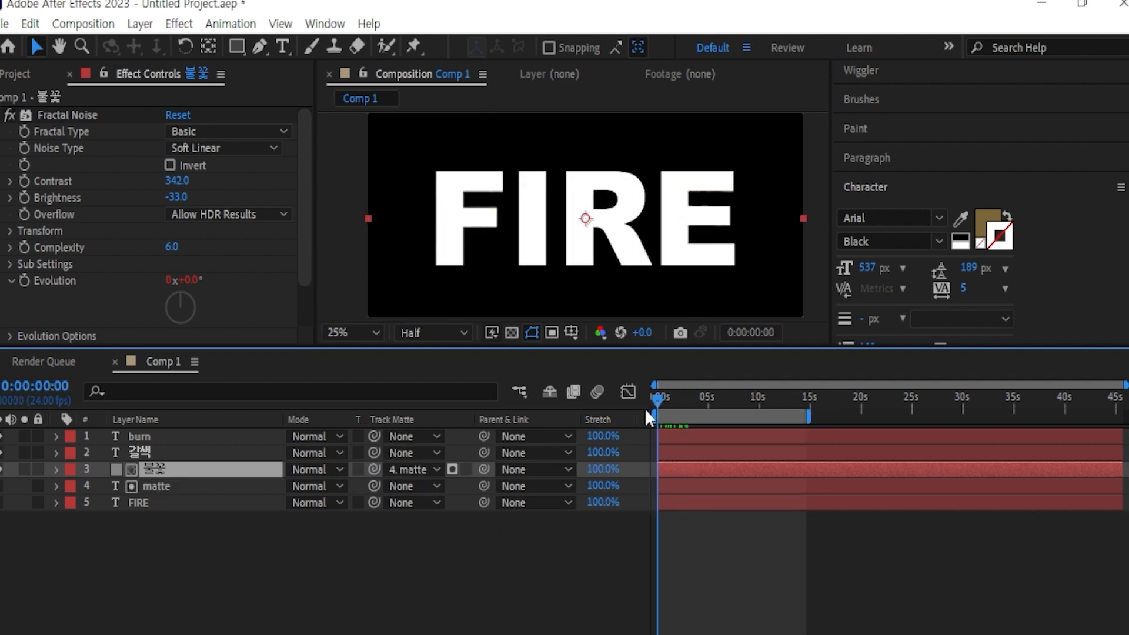
Hide the burn and 갈색 layers and preview the matted flame texture on its own
click(0, 438)
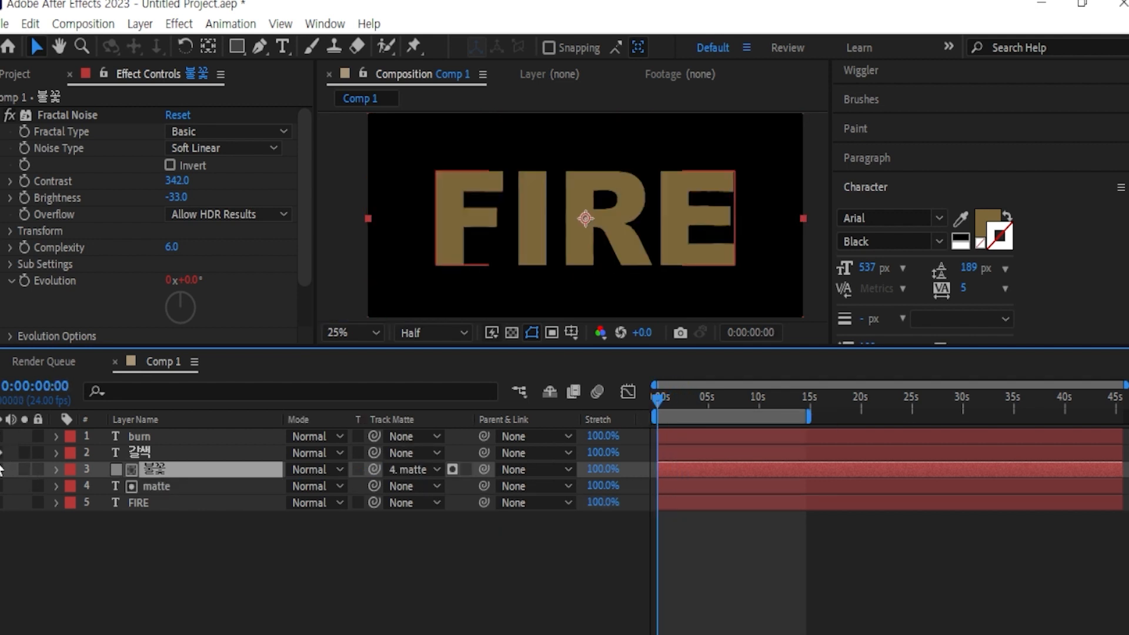
click(0, 455)
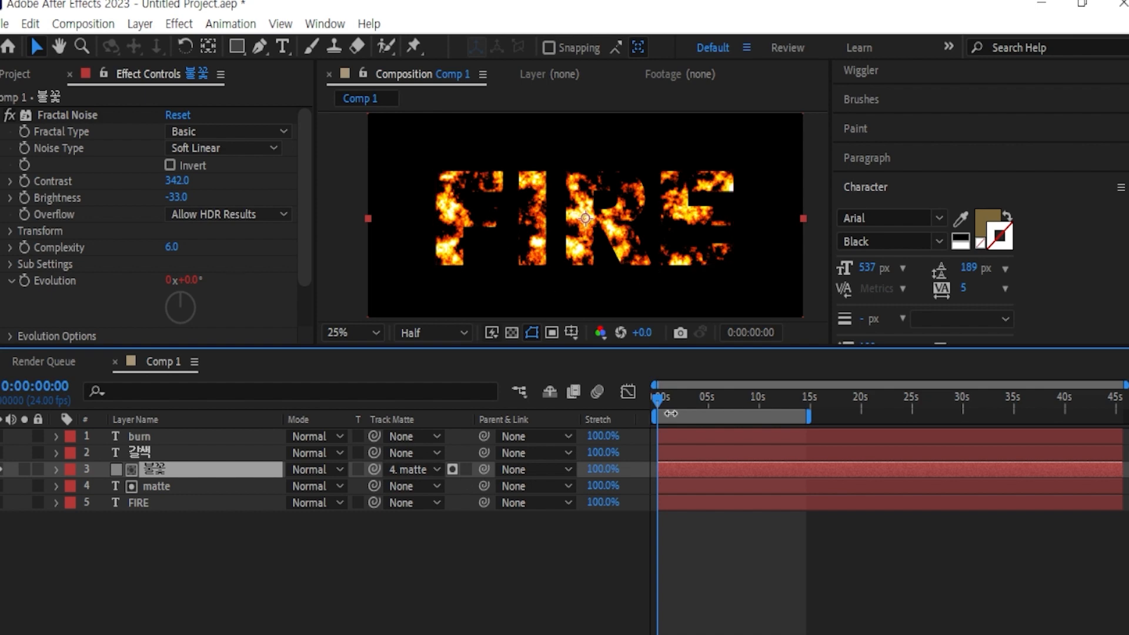
key(space)
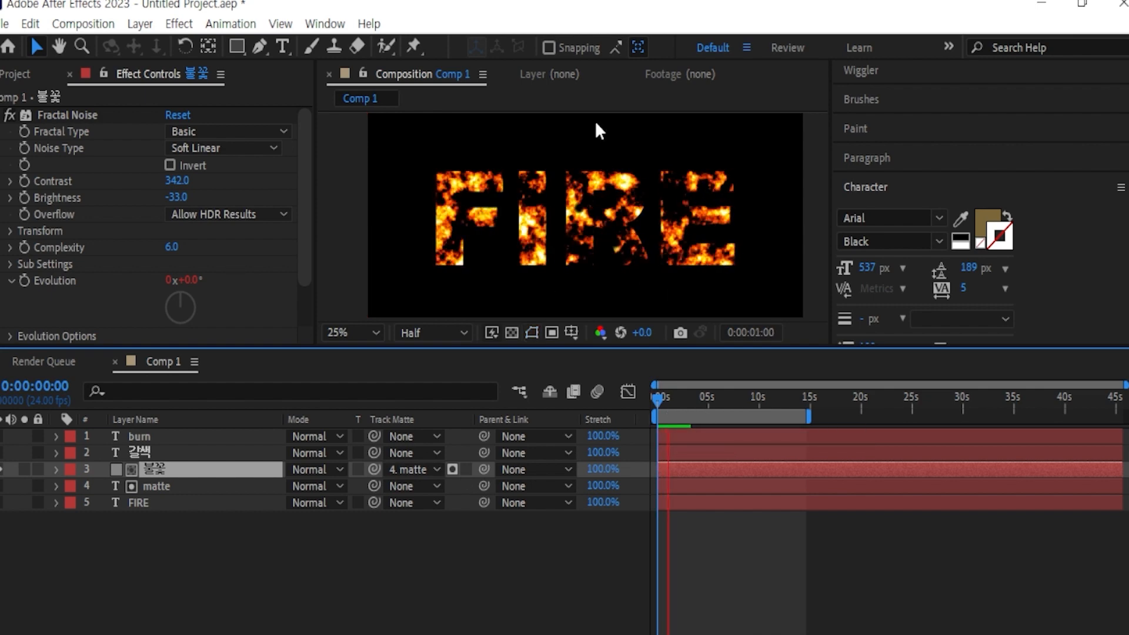
Delay the matte layer by about one second and preview the burn from the start
click(701, 485)
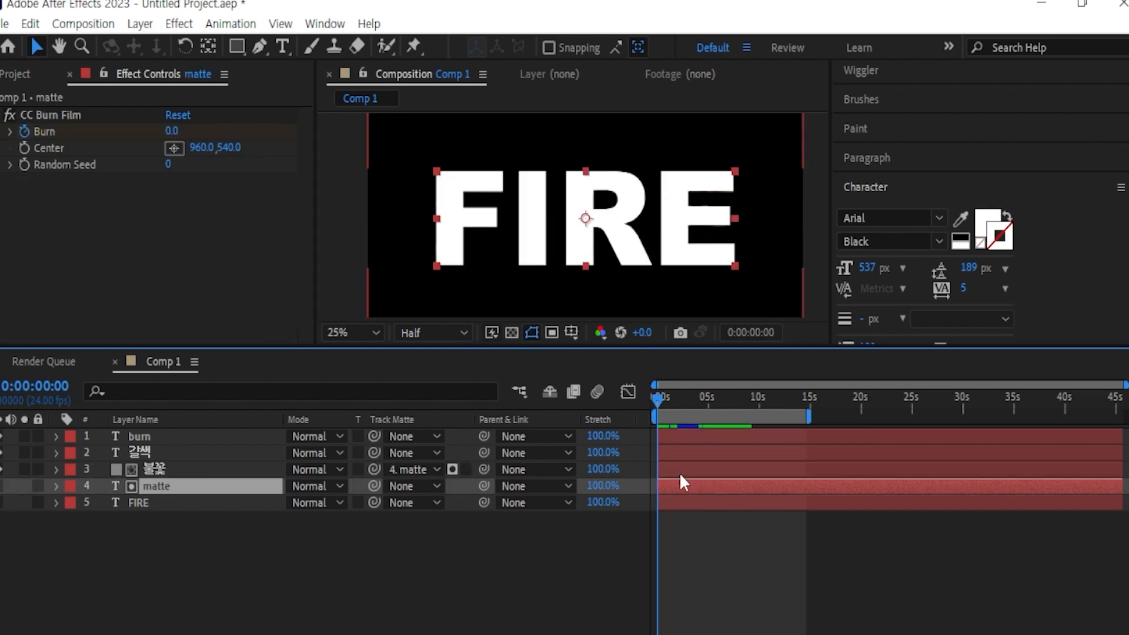
drag(686, 487, 698, 486)
key(space)
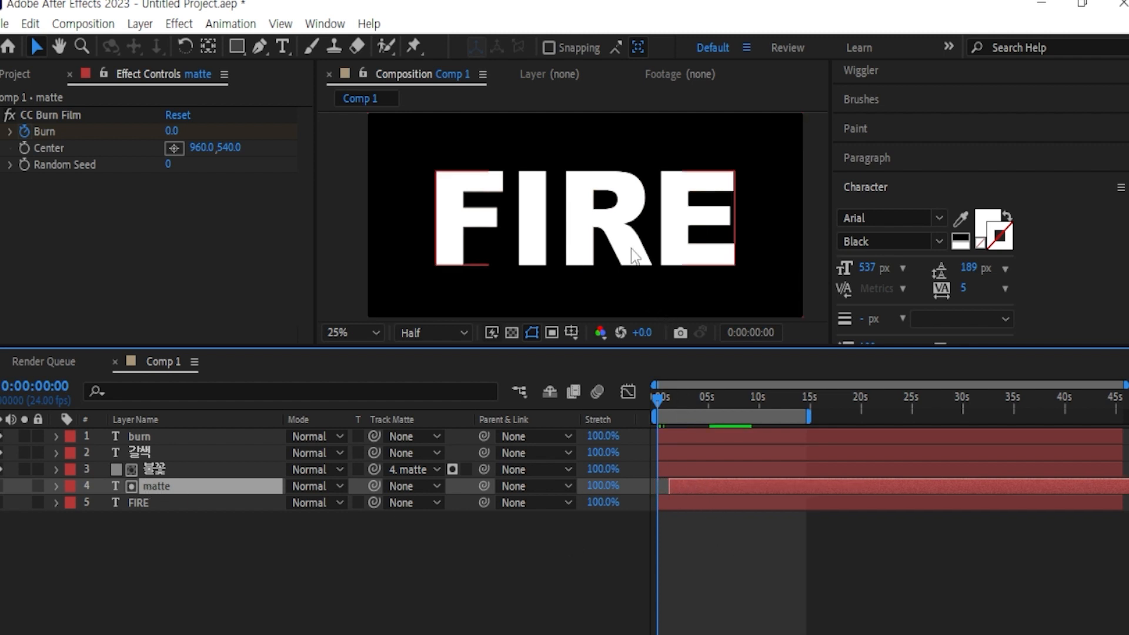
key(space)
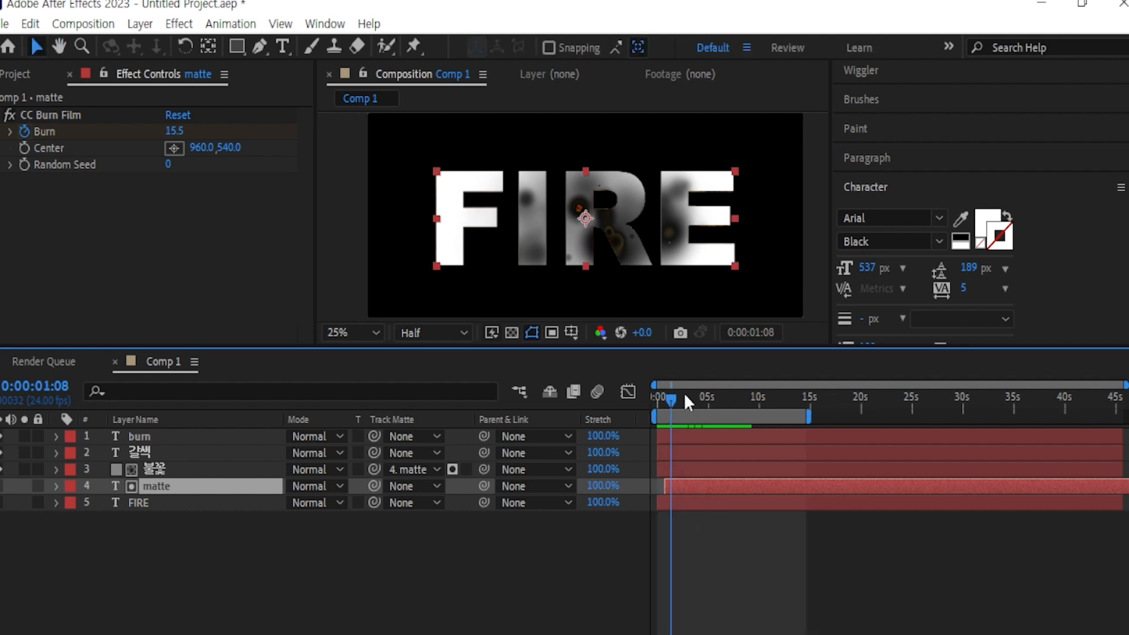
key(Home)
key(space)
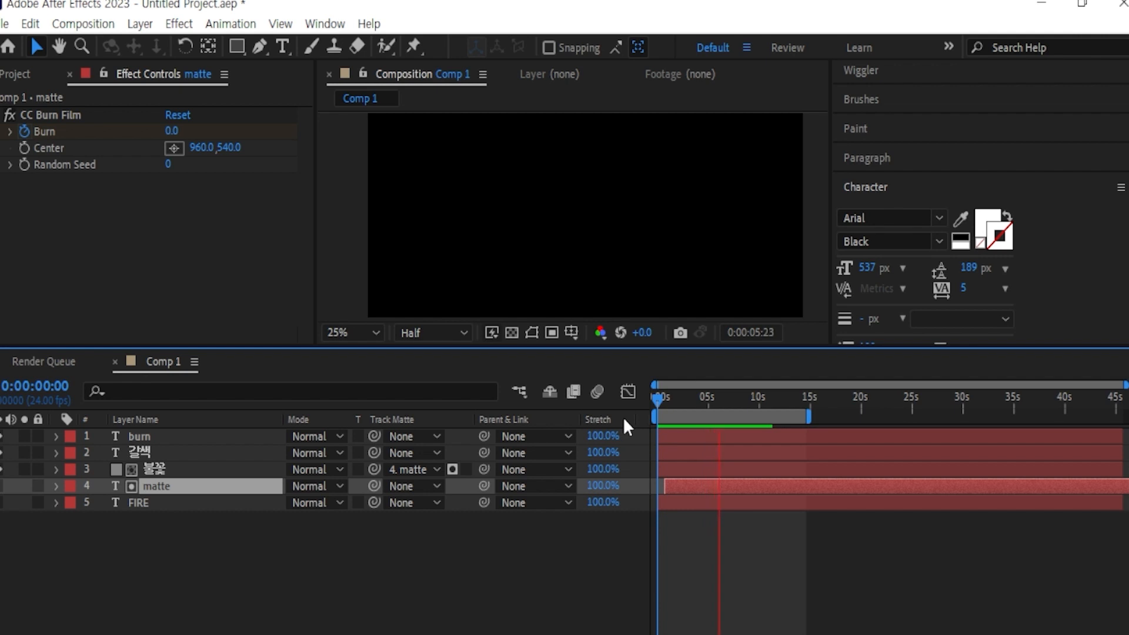
key(space)
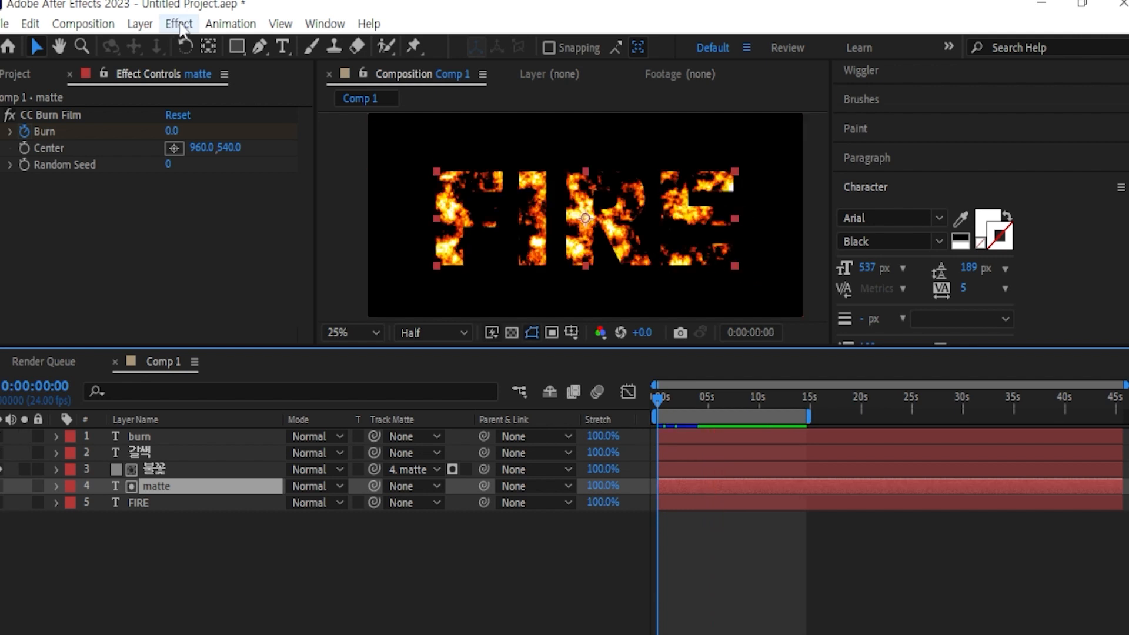
Apply Fast Box Blur to the matte layer with a blur radius of 20
click(179, 24)
mouse_move(268, 165)
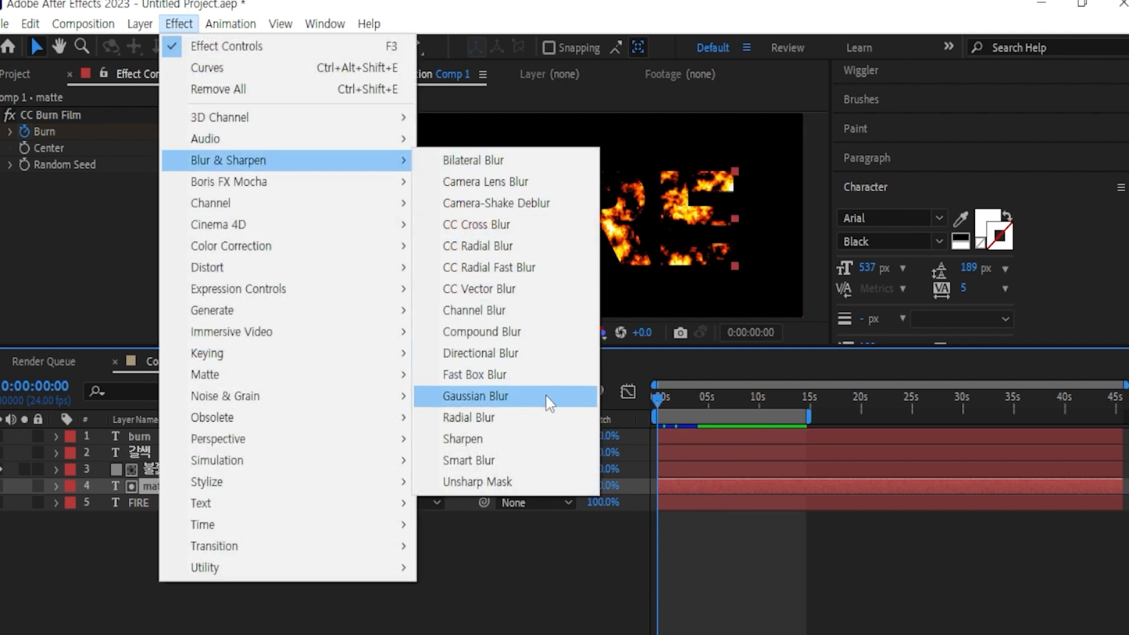
click(496, 380)
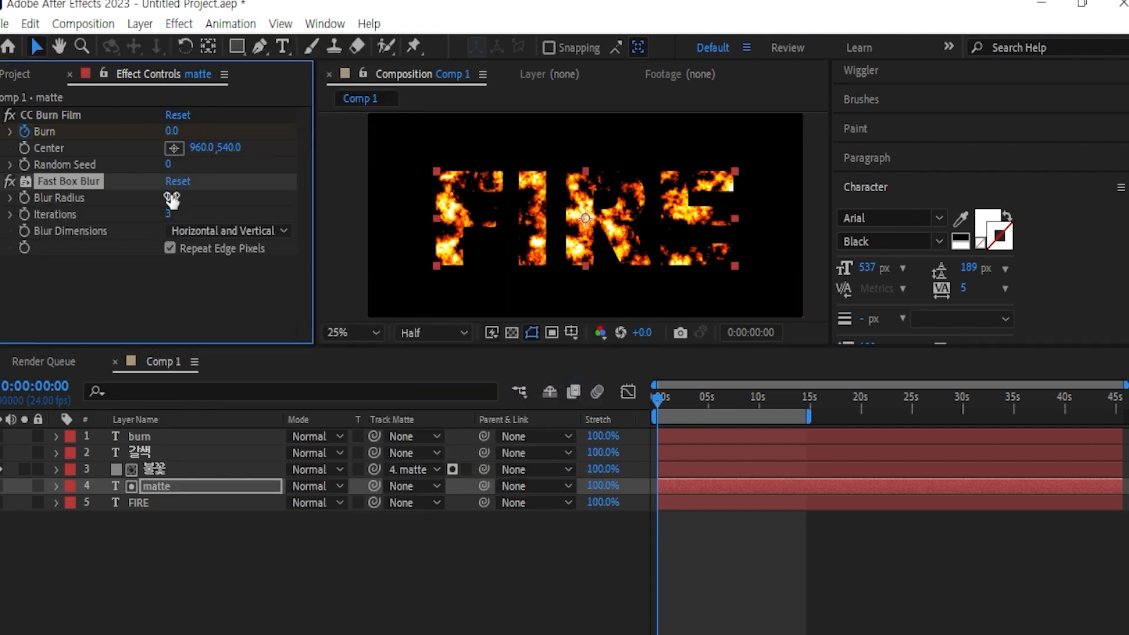
click(174, 488)
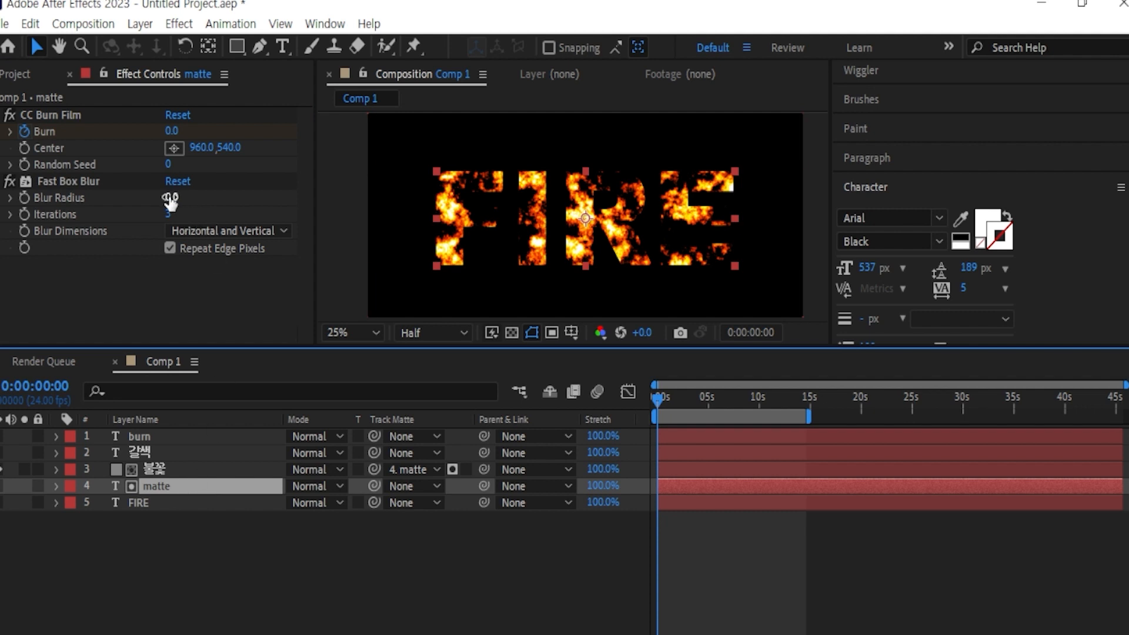
drag(163, 202, 188, 195)
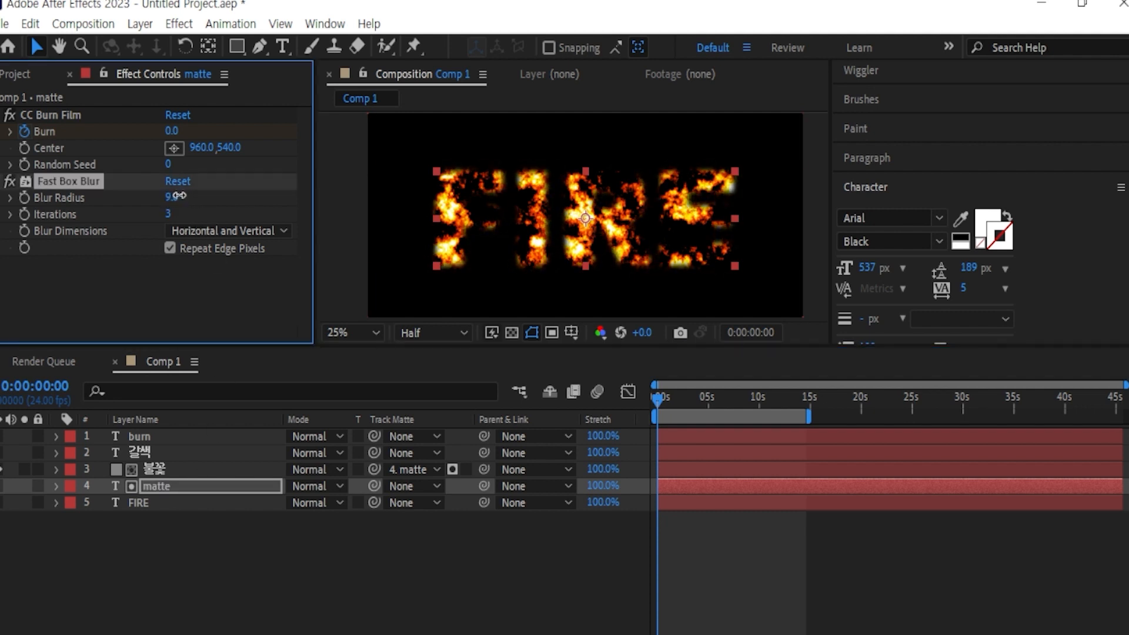
drag(193, 198, 190, 197)
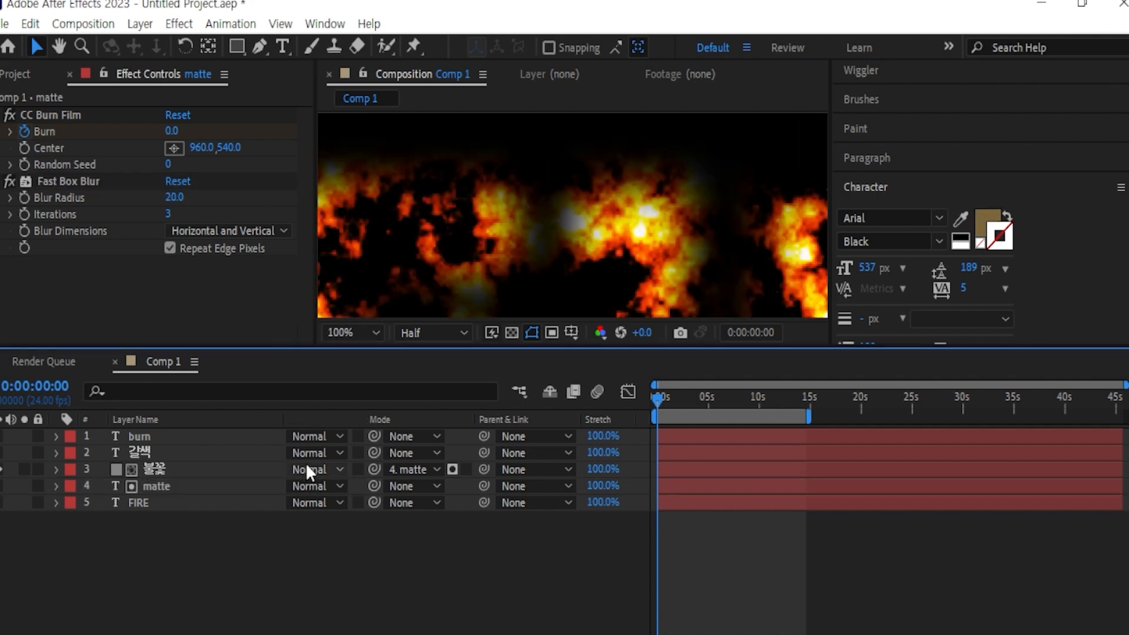
Set the 불꽃 layer's blending mode to Screen and preview the burning text
click(306, 463)
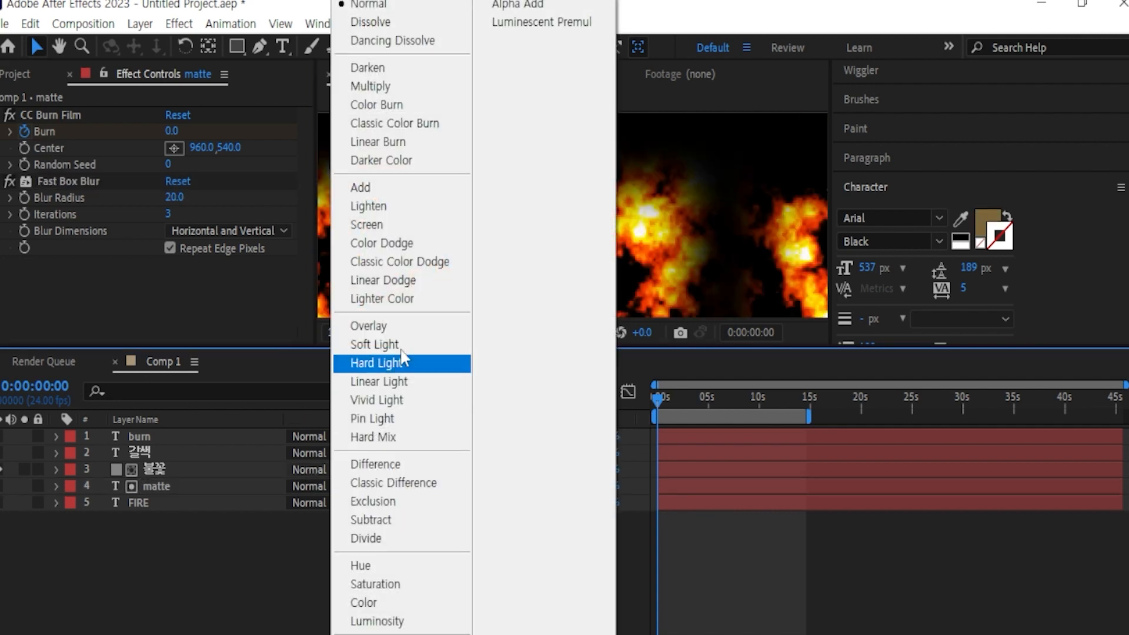
click(407, 225)
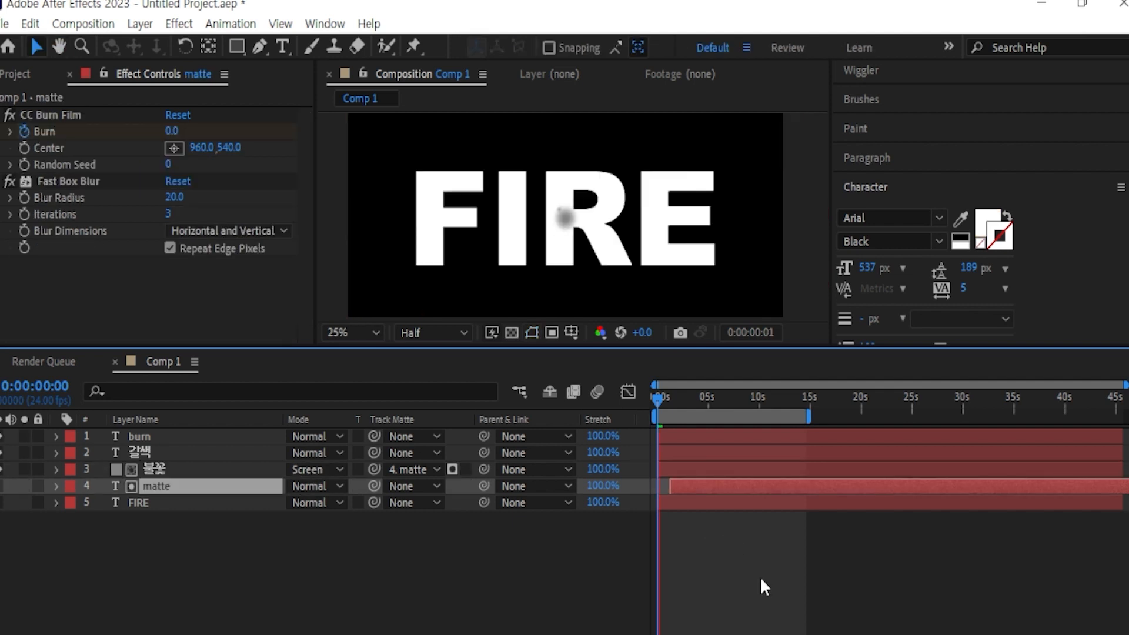
key(space)
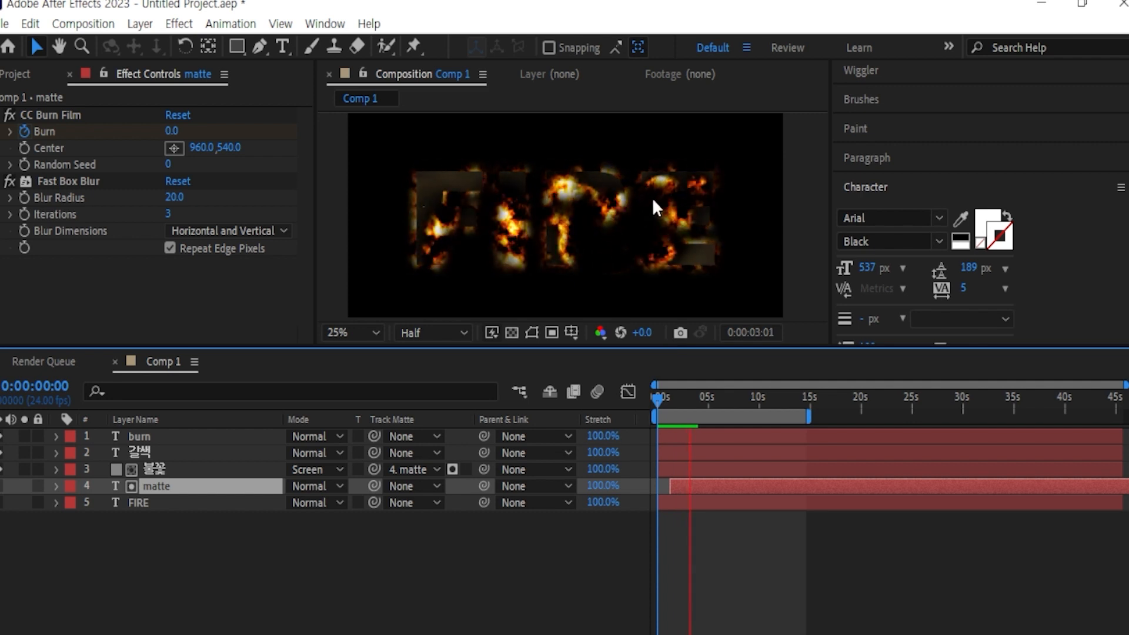
key(space)
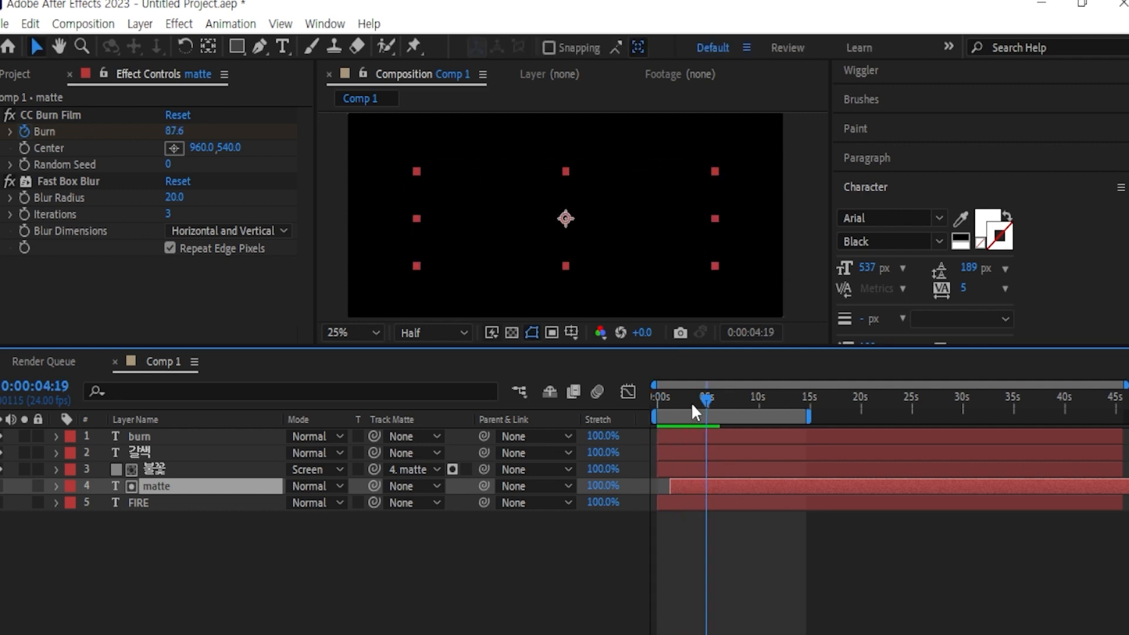
drag(691, 406, 670, 411)
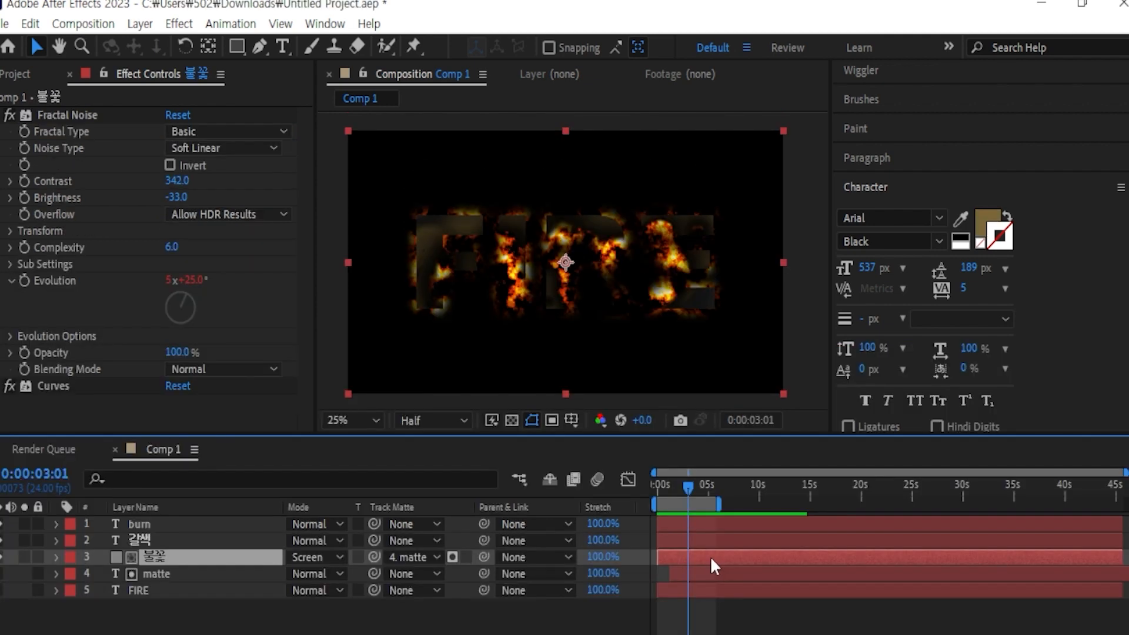
Try applying the Glow effect to the 불꽃 layer
click(179, 23)
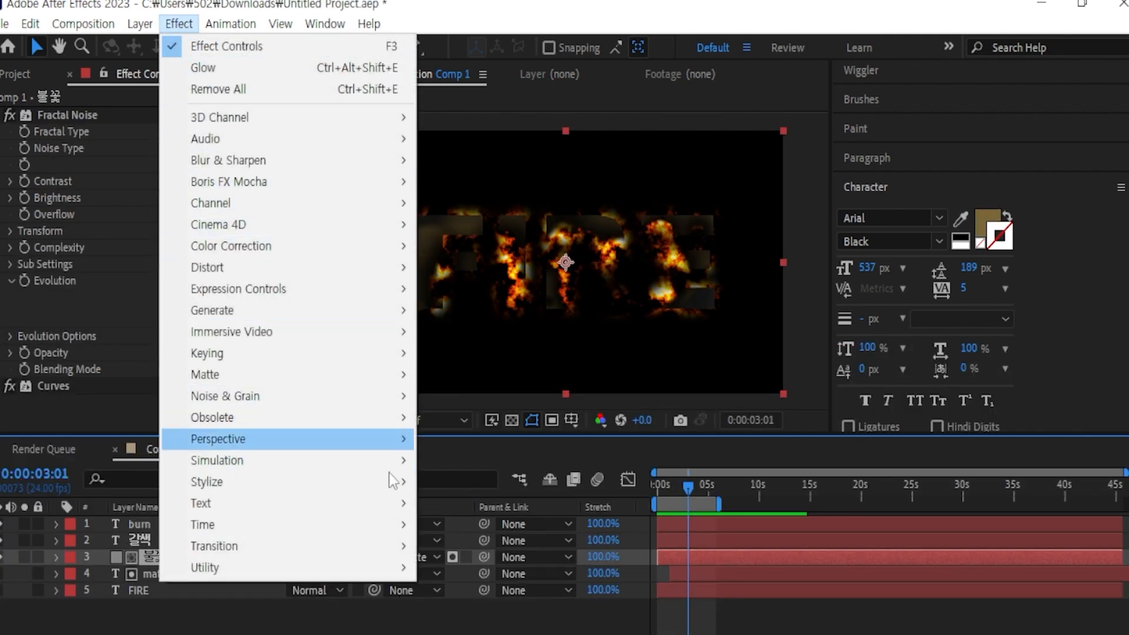
mouse_move(384, 481)
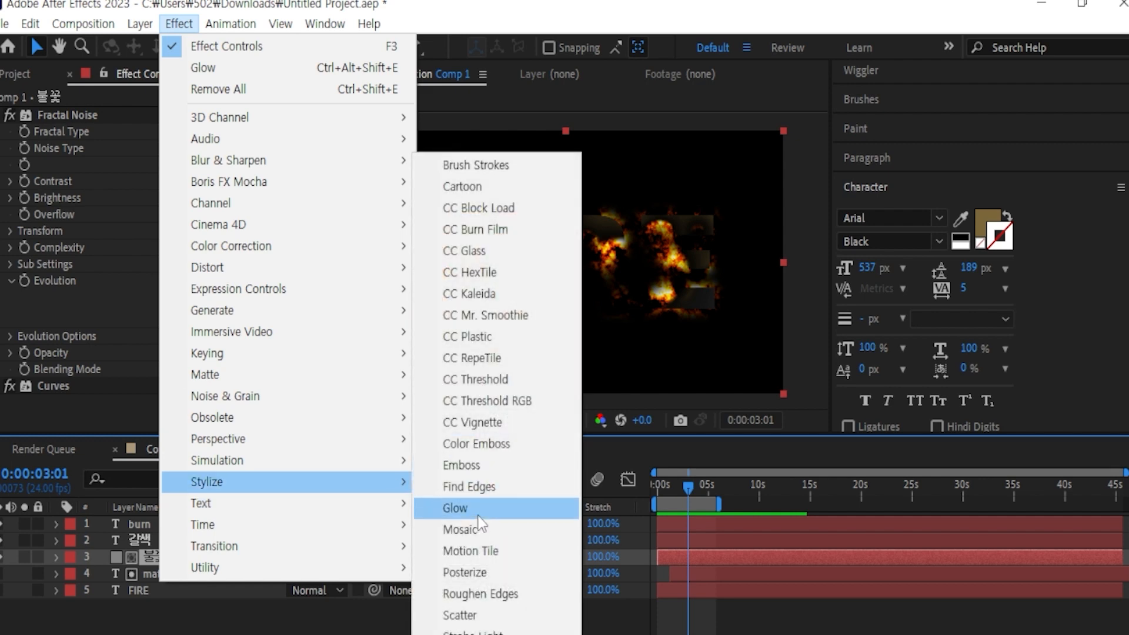
click(470, 509)
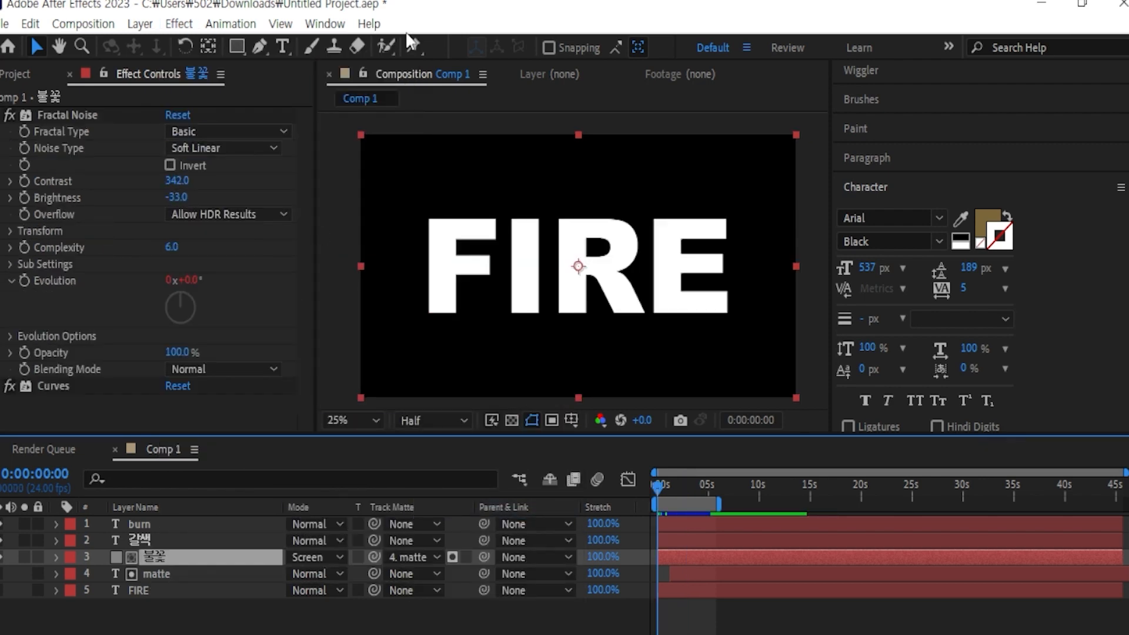
Create an adjustment layer and move it to the top of the layer stack
click(178, 24)
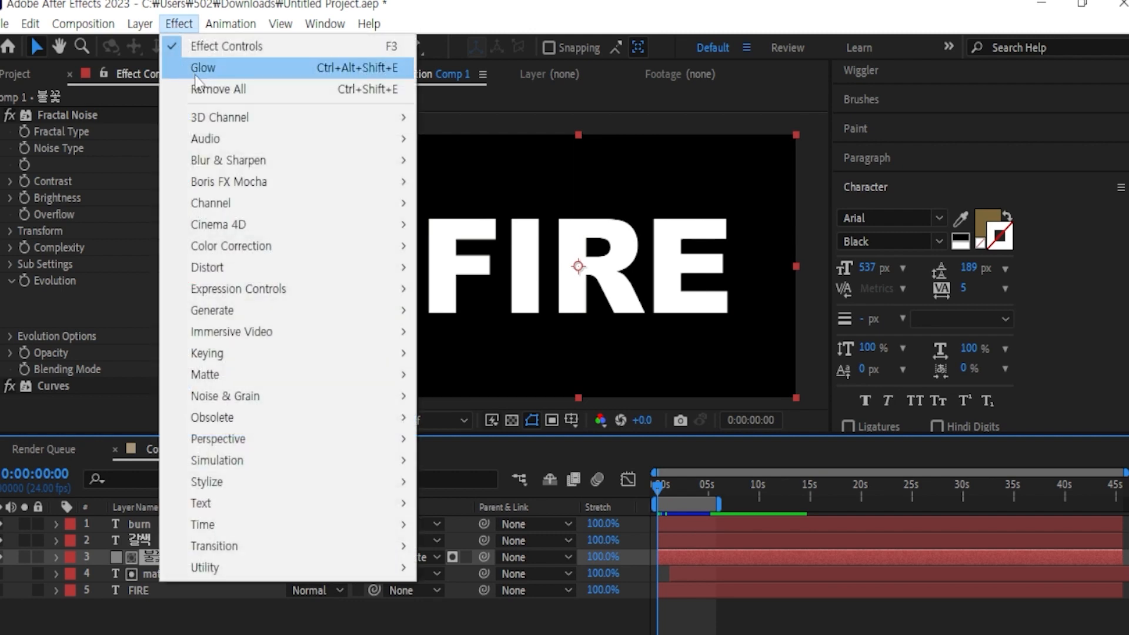
mouse_move(144, 25)
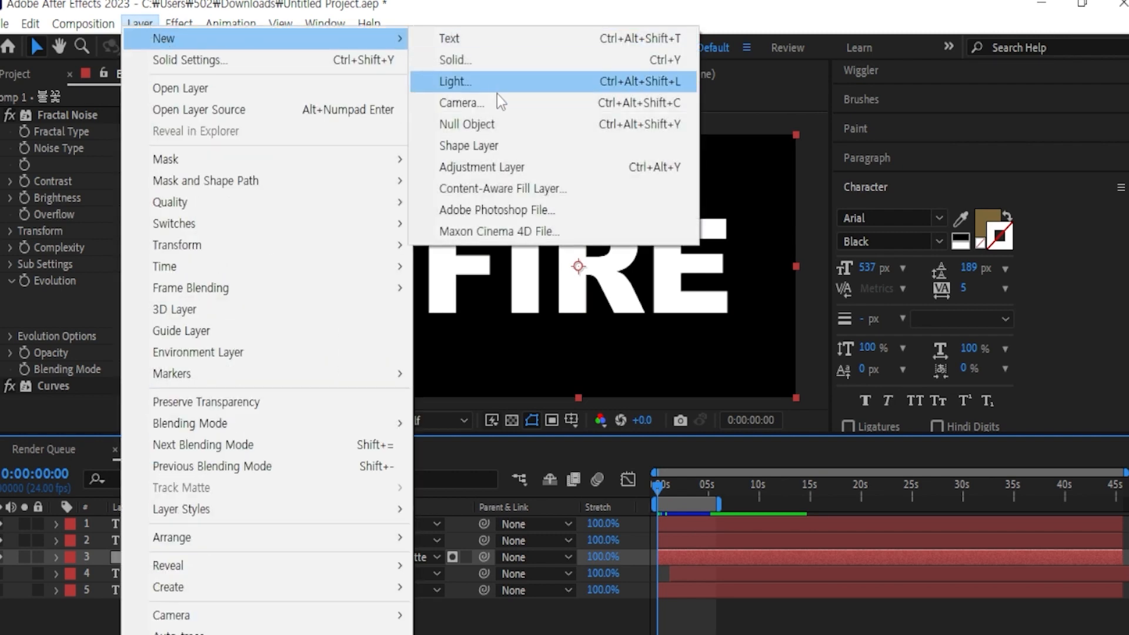
click(510, 168)
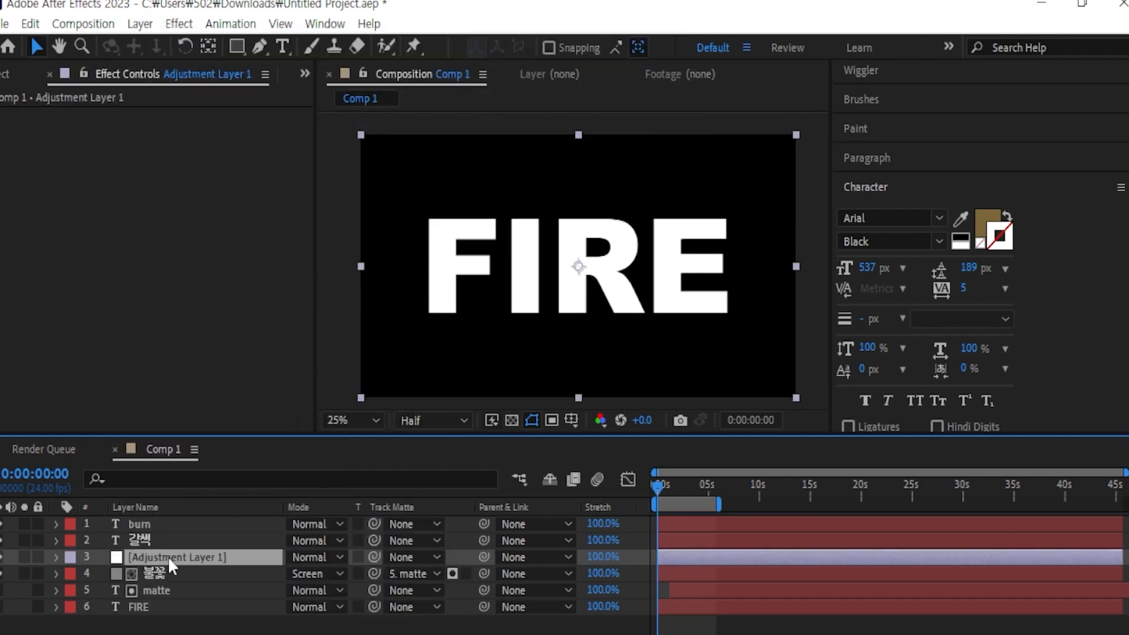
drag(167, 556, 169, 518)
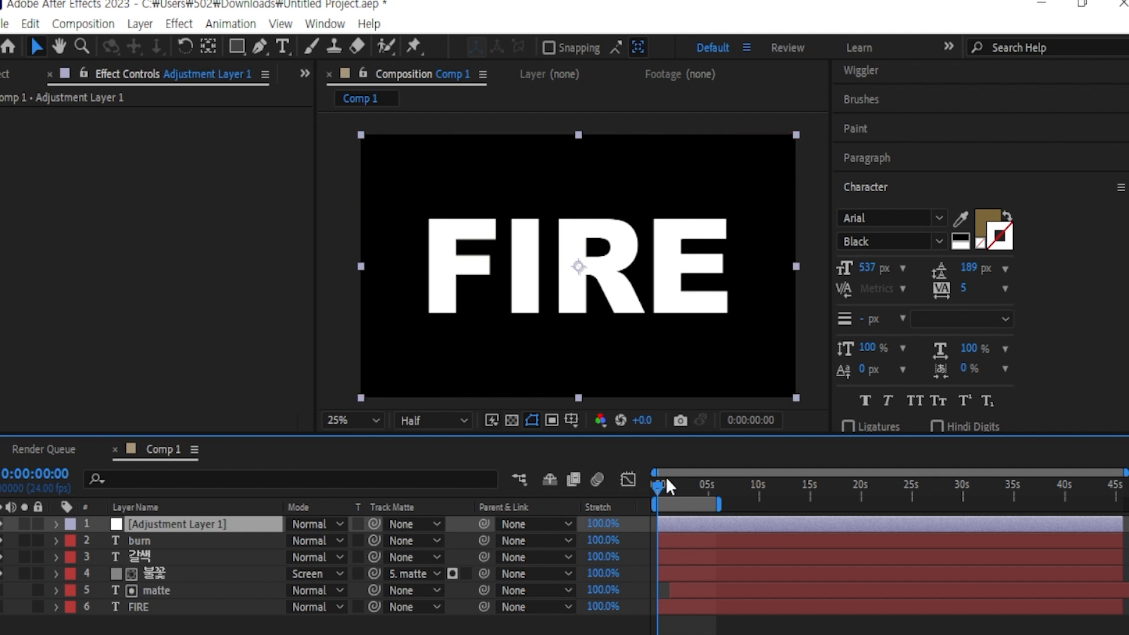
Apply the Glow effect to the adjustment layer with a glow radius of 115, judging it at 0:00:02:16
drag(669, 486, 684, 487)
click(166, 24)
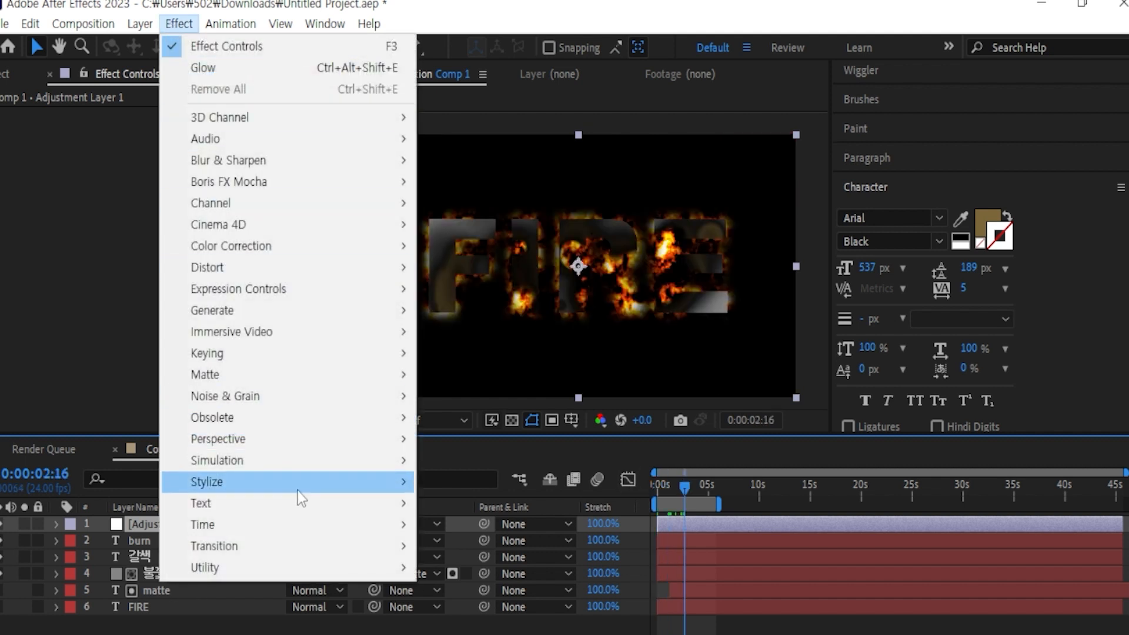
mouse_move(312, 481)
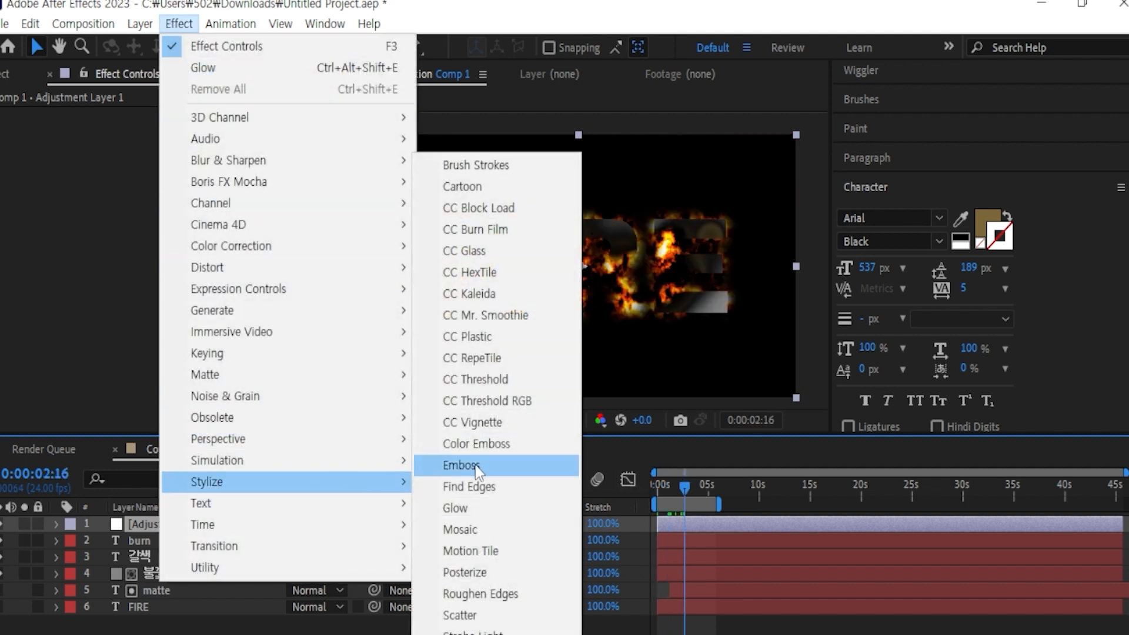
click(474, 510)
drag(175, 164, 280, 176)
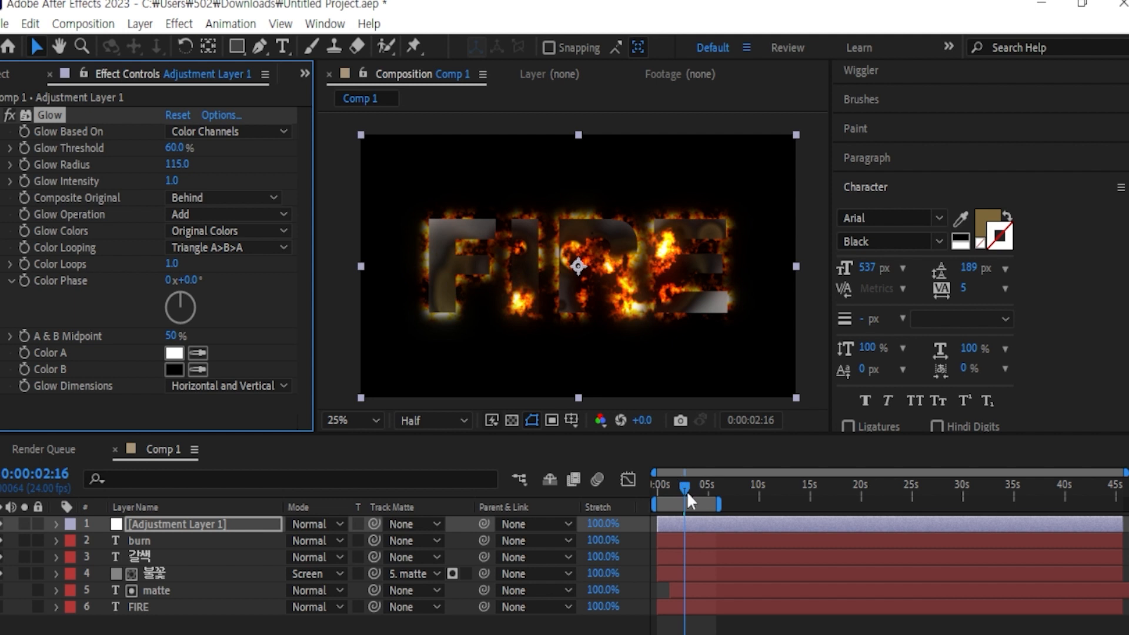
Keyframe the adjustment layer's opacity at 0% at 0:00:01:21 and preview the animation from the start
drag(686, 491, 677, 490)
click(56, 524)
click(74, 557)
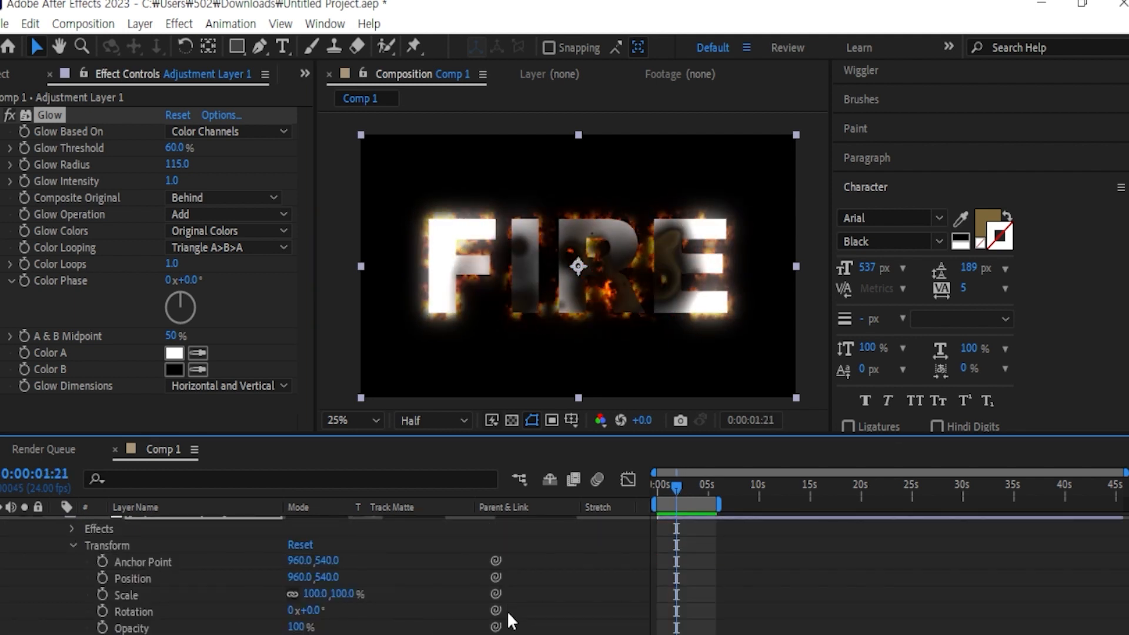
scroll(471, 600, down, 2)
click(102, 544)
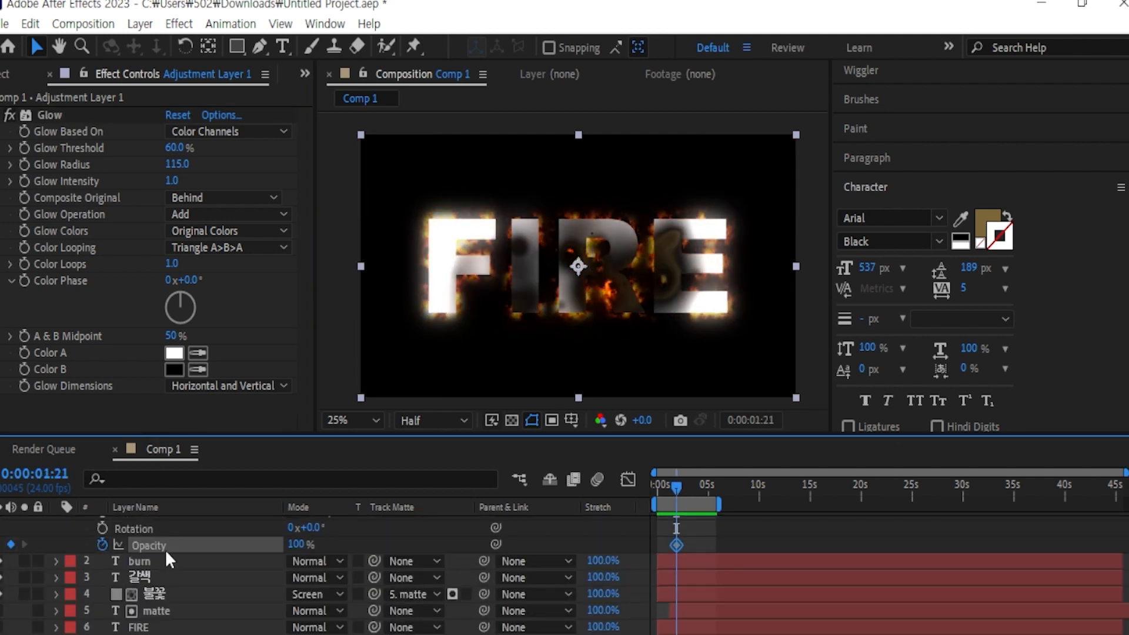
drag(313, 543, 54, 553)
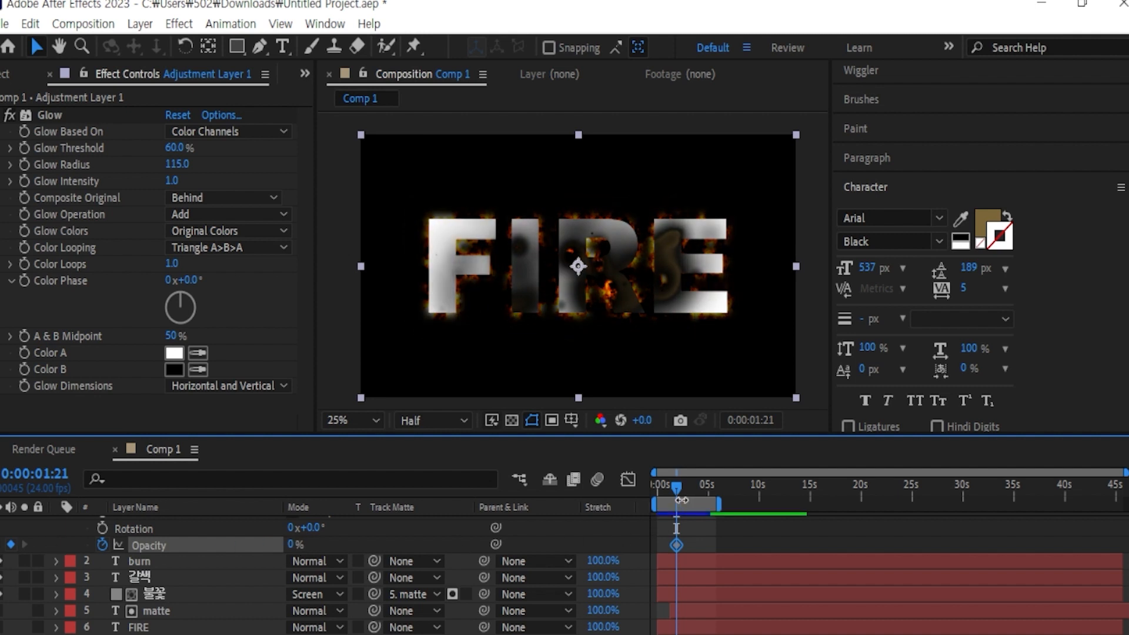
drag(683, 486, 532, 498)
key(space)
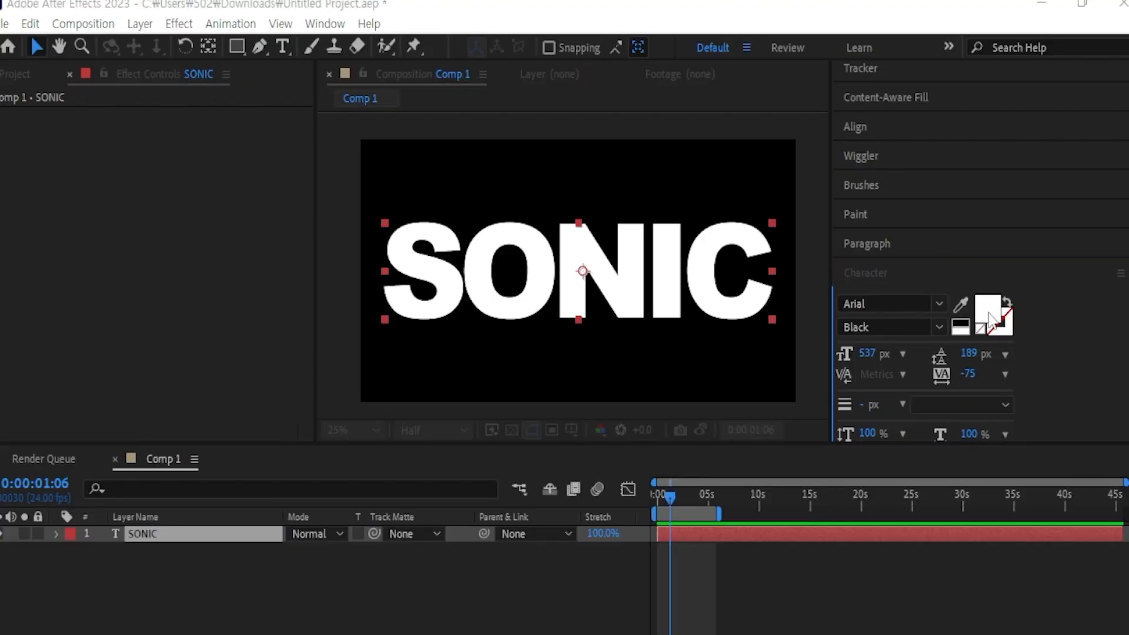
Set the SONIC text's fill colour to the pale grey-blue A4BCC7
click(989, 312)
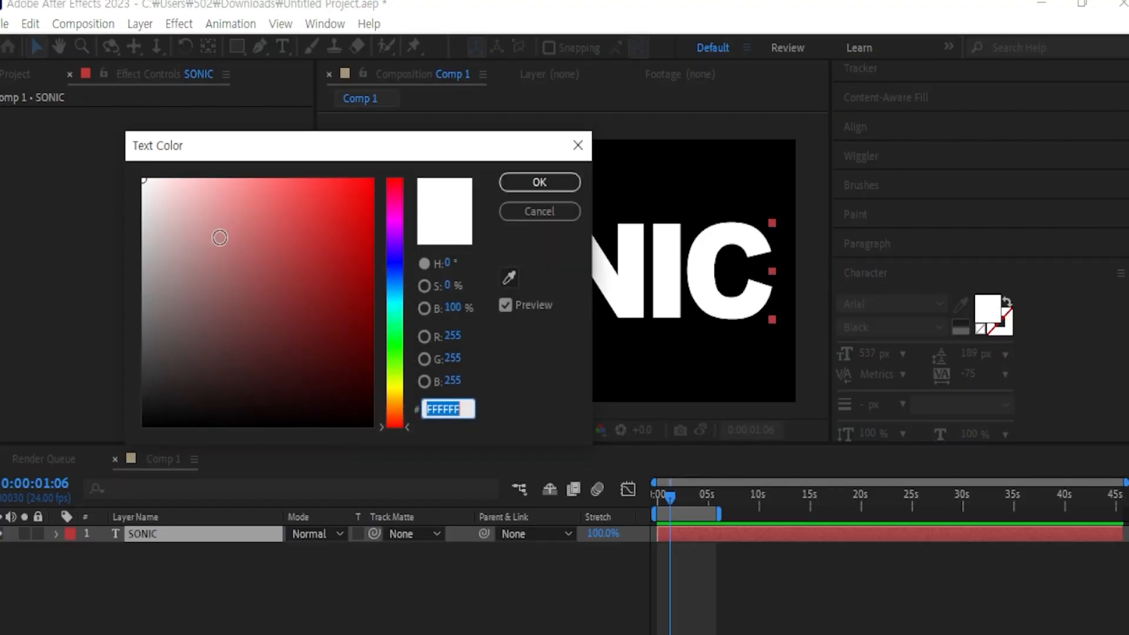
click(394, 303)
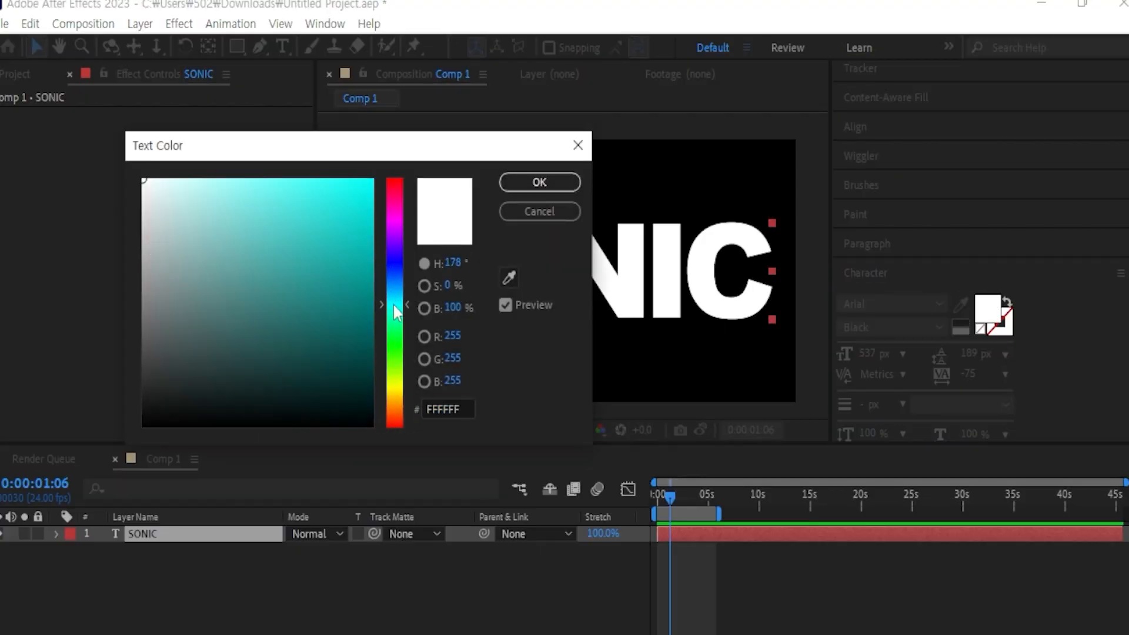
drag(180, 218, 183, 232)
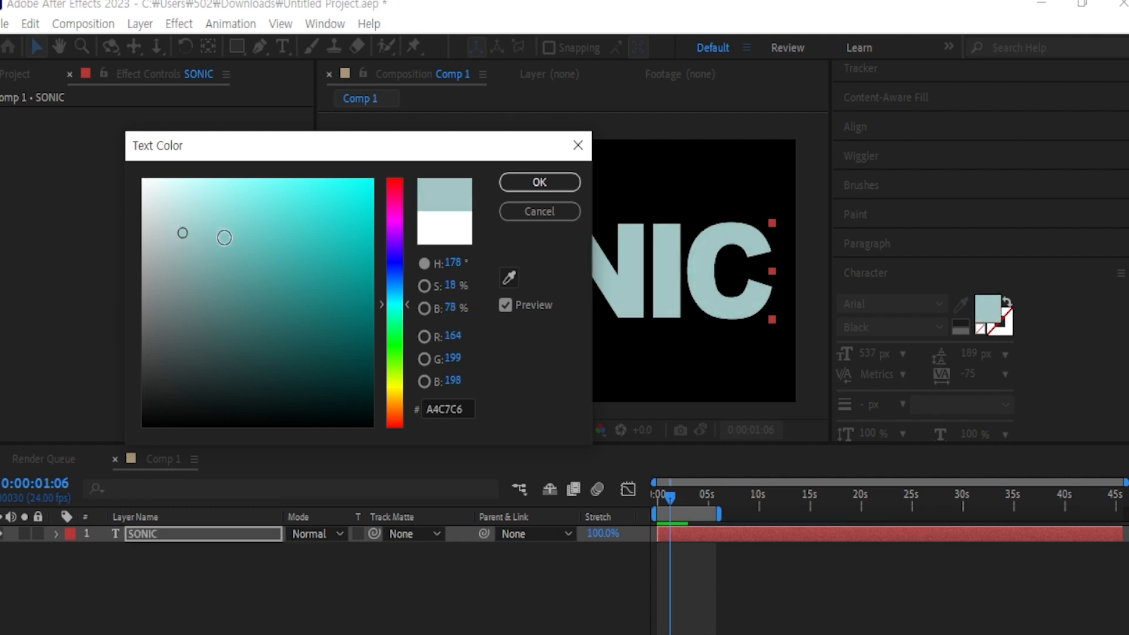
click(395, 287)
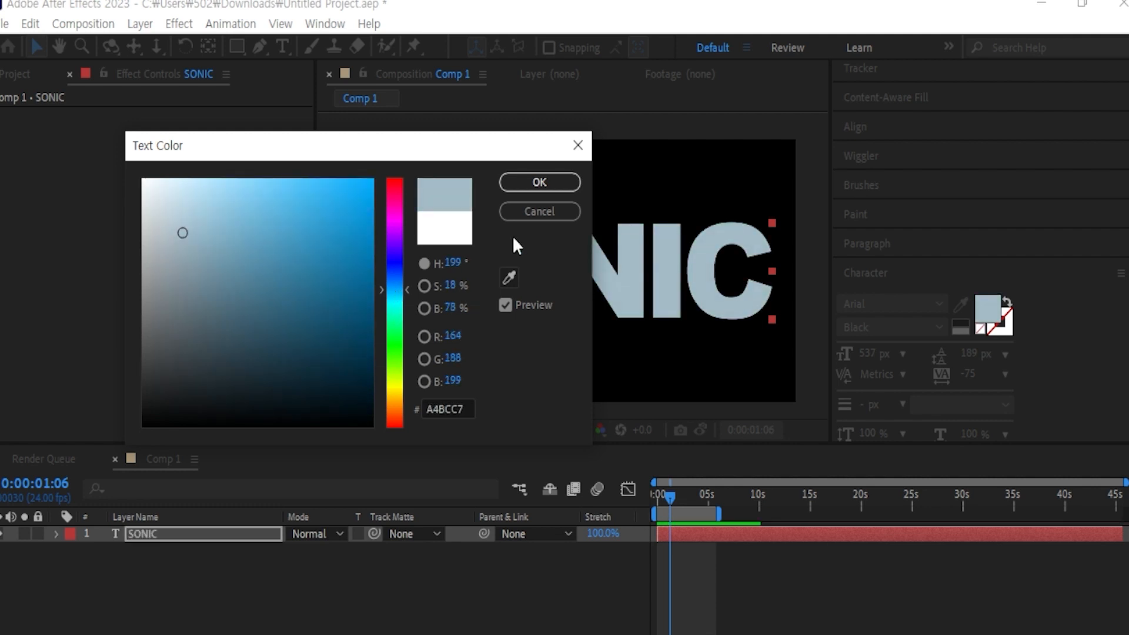
click(562, 182)
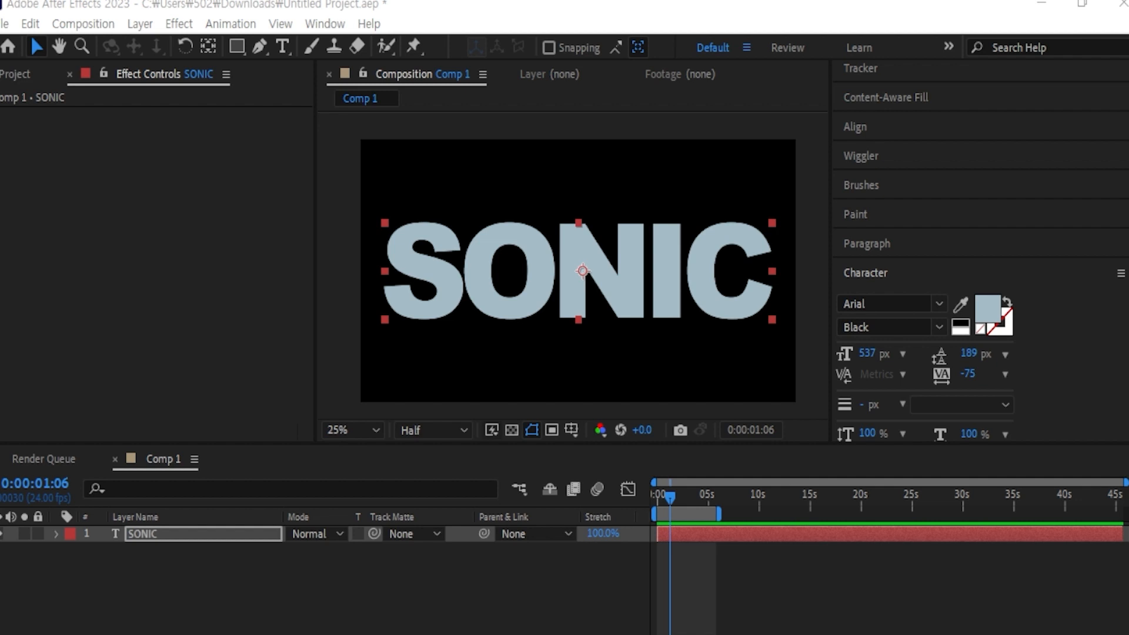
Try CC Light Sweep on the SONIC text with a 90° direction, width 86, sweep intensity 65 and edge intensity 94
click(179, 23)
mouse_move(235, 310)
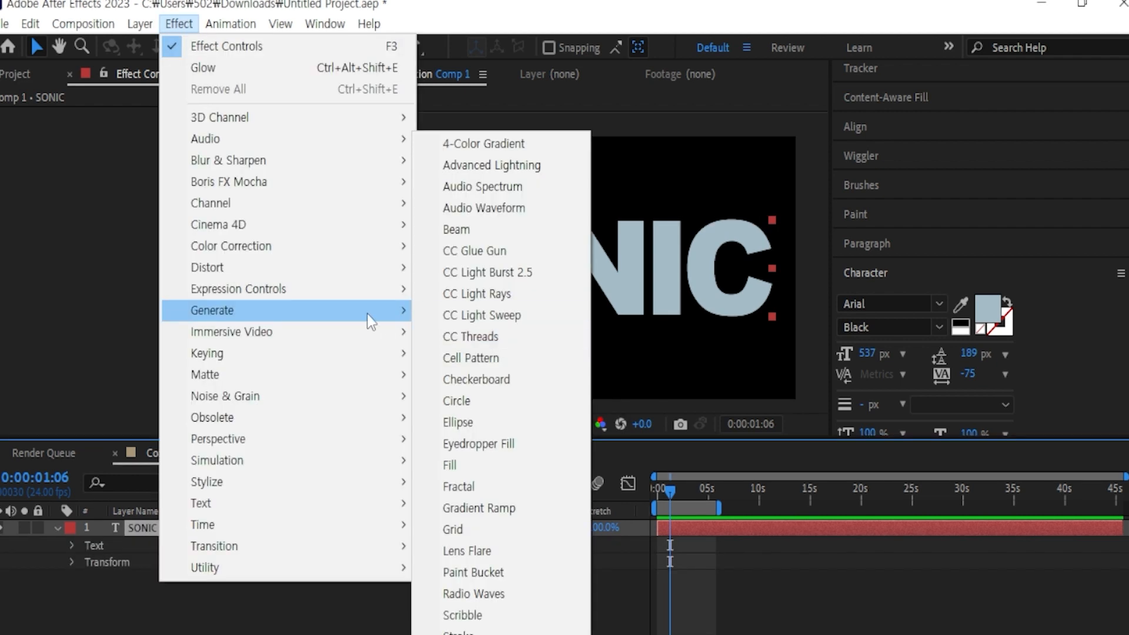
click(487, 315)
drag(383, 199, 623, 273)
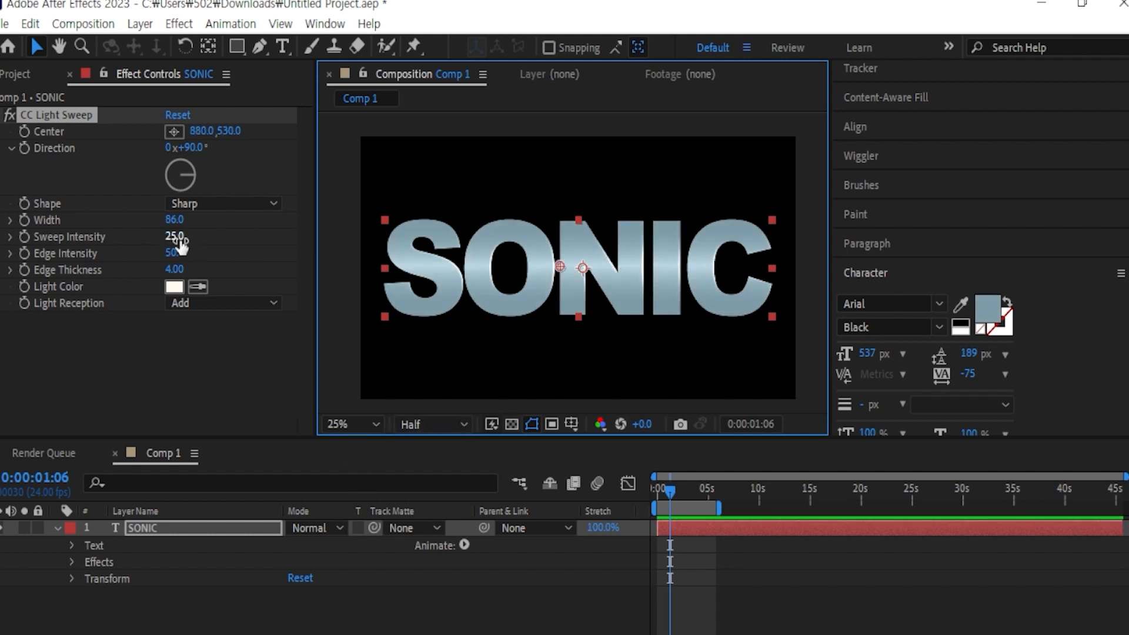
drag(175, 237, 209, 245)
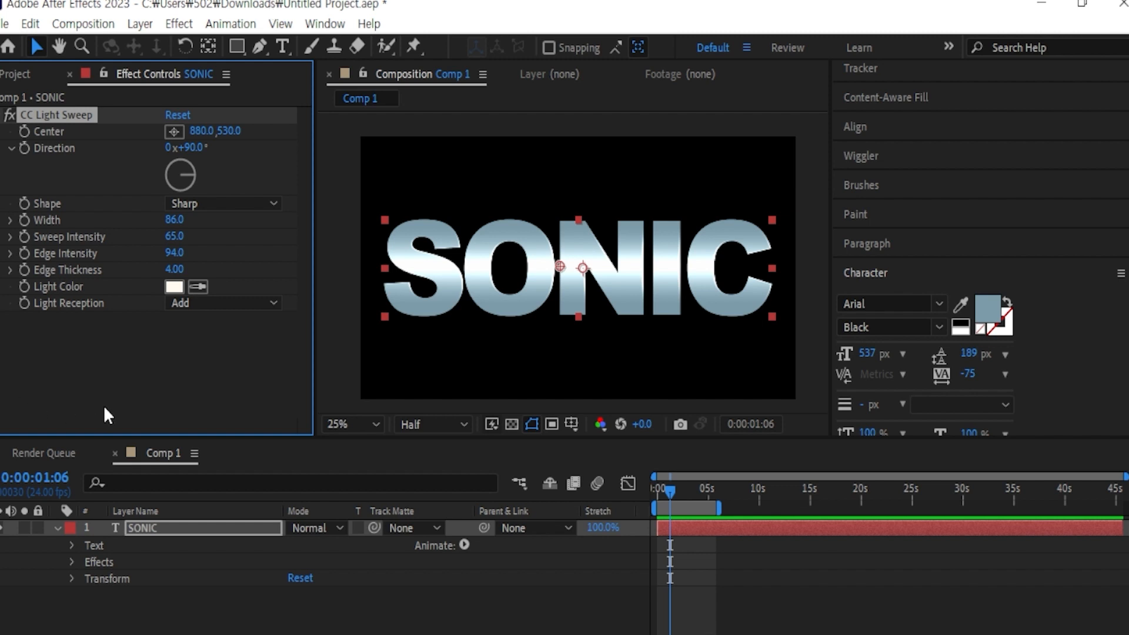
Remove the CC Light Sweep effect from the SONIC layer
click(97, 390)
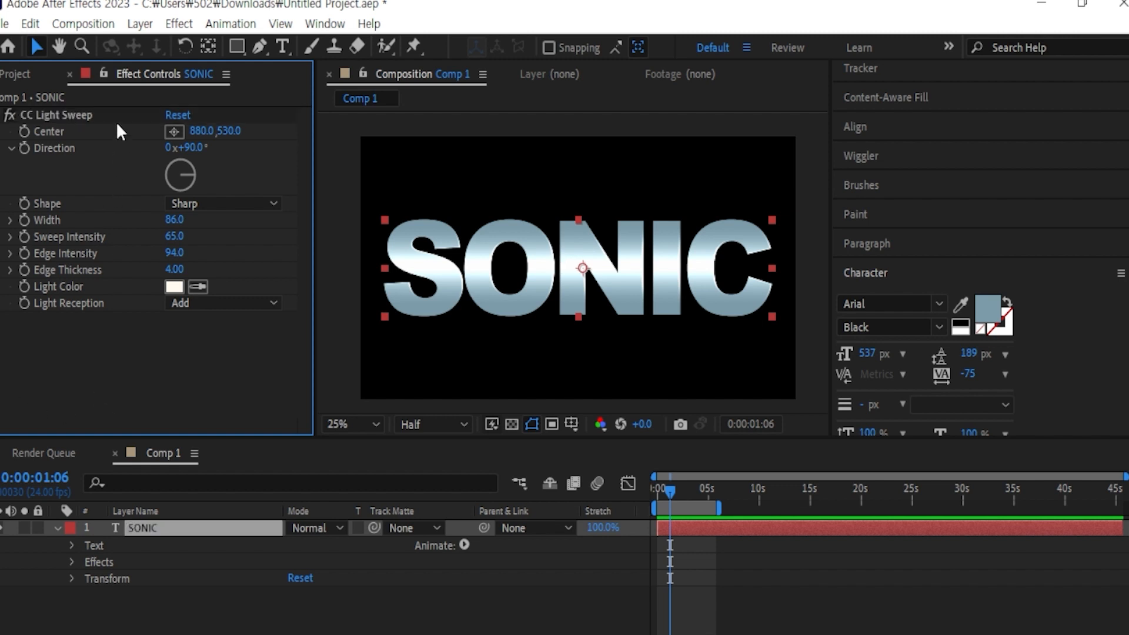
click(60, 112)
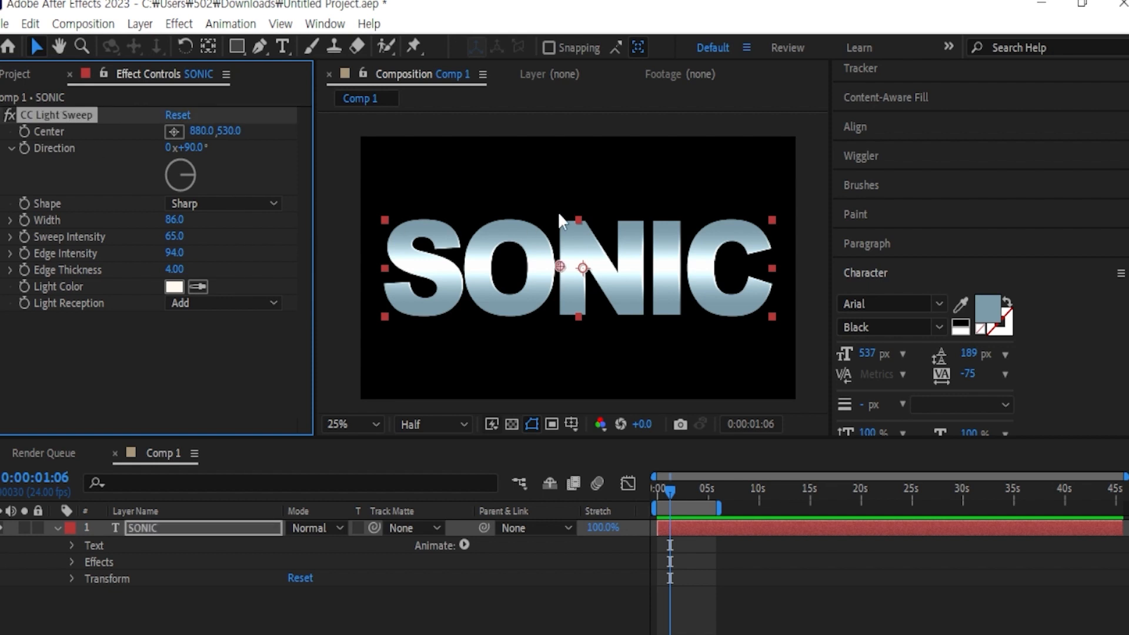
key(Delete)
Duplicate the SONIC text layer and set the copy's fill colour to white, FFFFFF
key(ctrl+d)
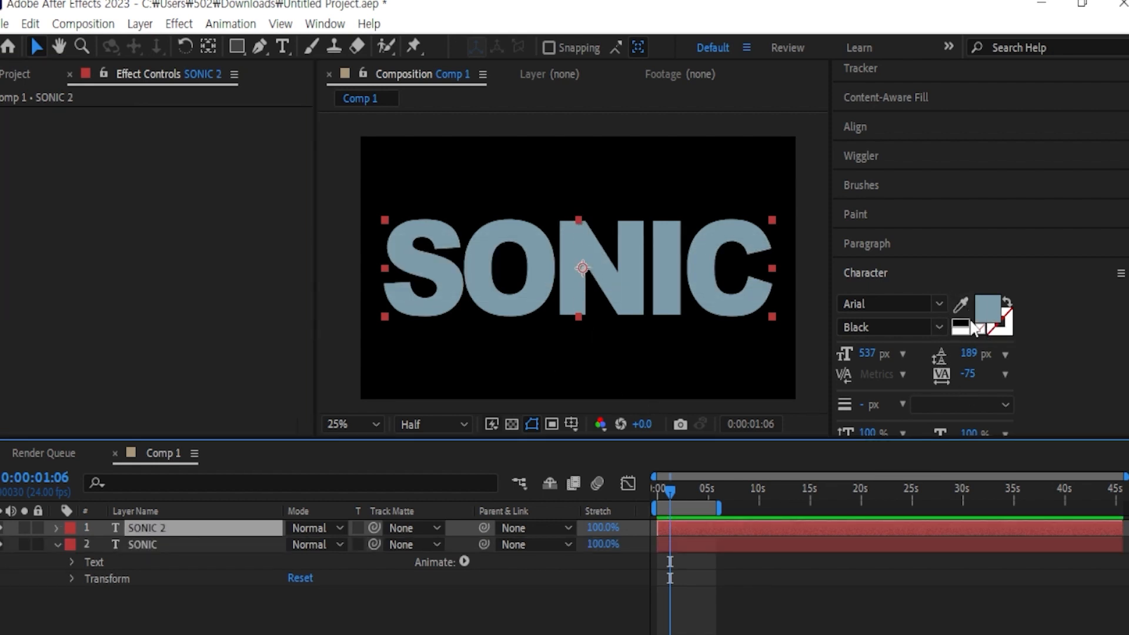
click(986, 308)
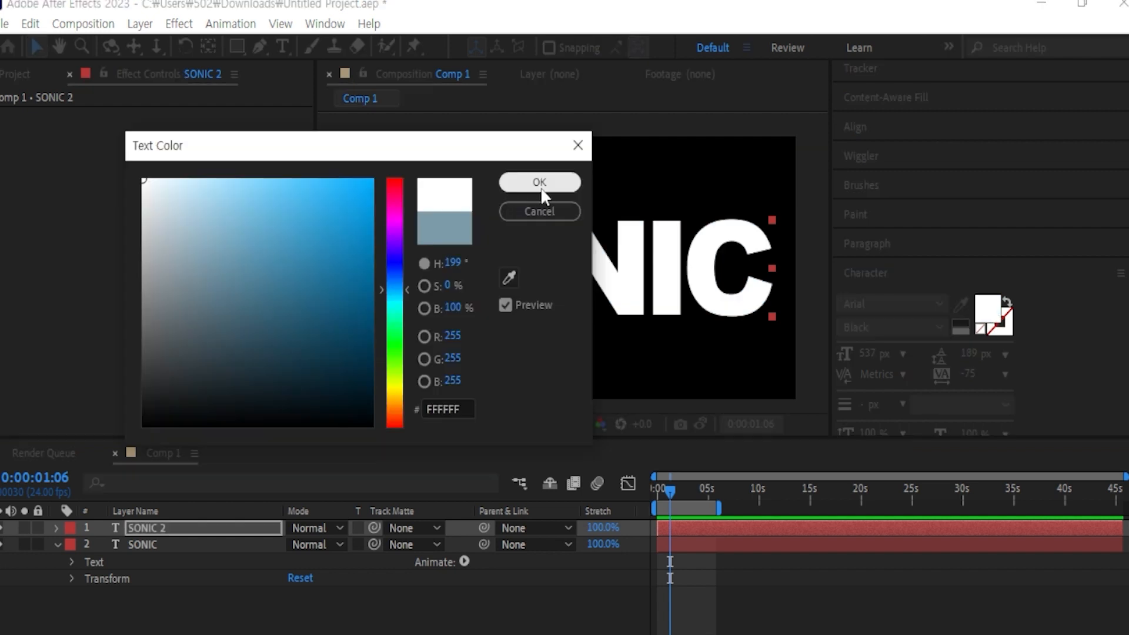
click(540, 184)
Mask the white SONIC copy with a thin horizontal rectangle across the middle of the letters and feather the mask 75 pixels
click(235, 43)
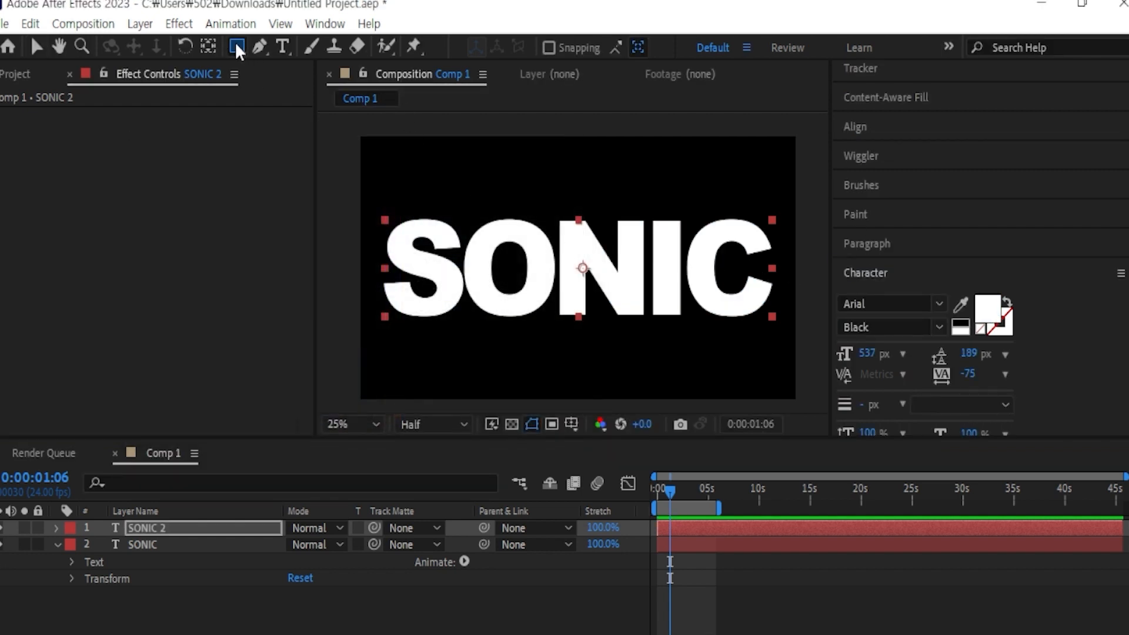
drag(334, 257, 809, 280)
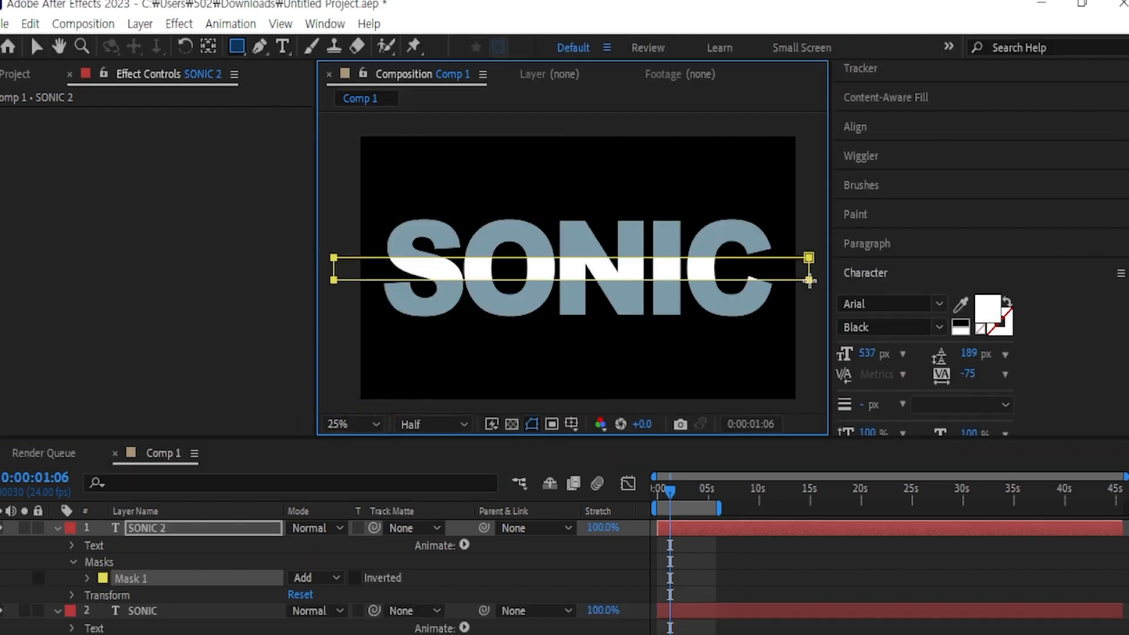
click(88, 578)
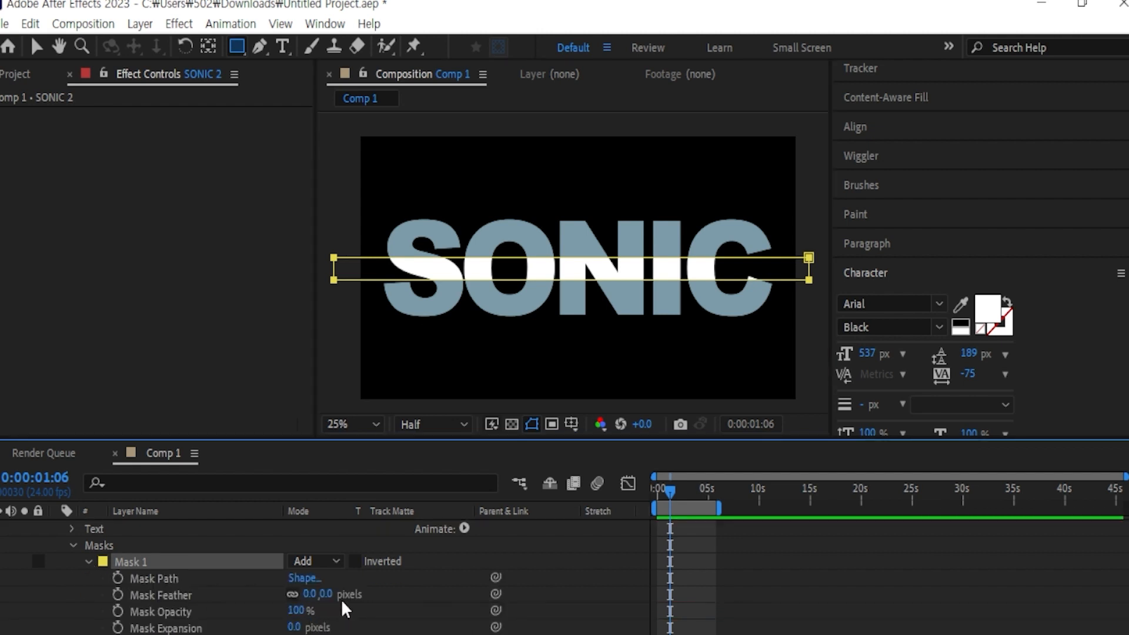
drag(327, 599, 383, 584)
click(36, 46)
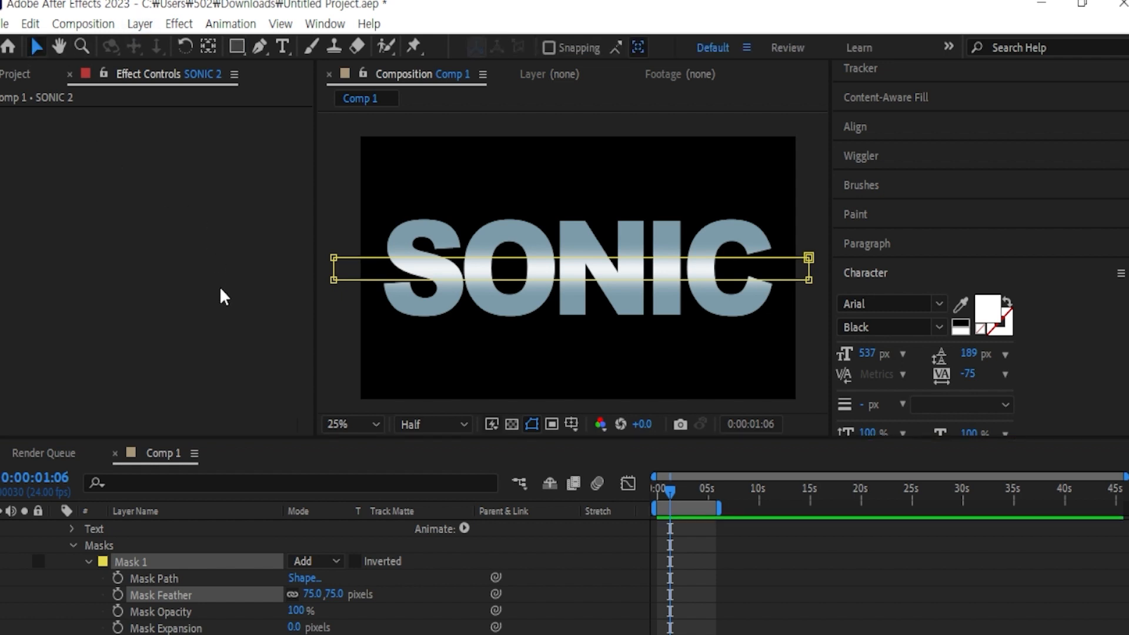
click(223, 297)
click(789, 328)
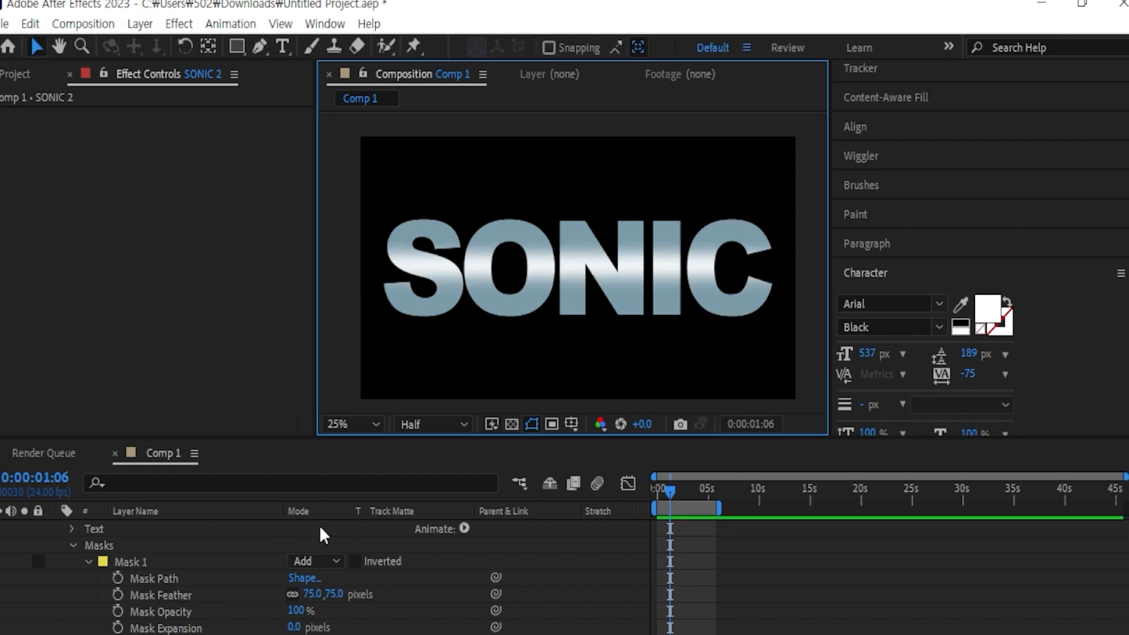
key(u)
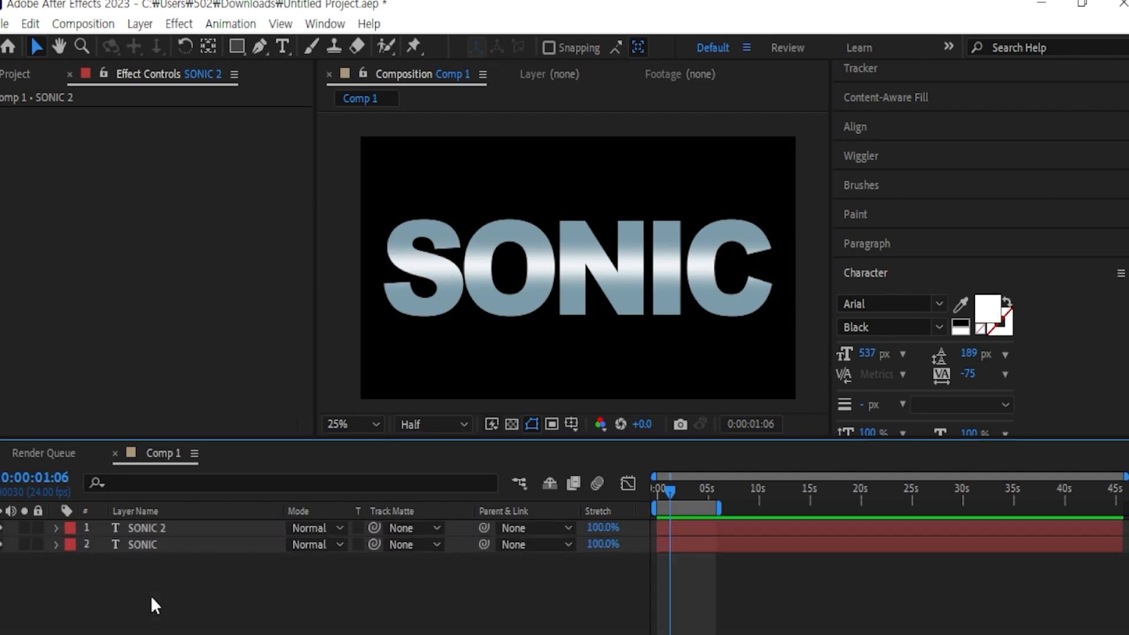
Pre-compose both SONIC text layers into a new composition named sonic
click(175, 547)
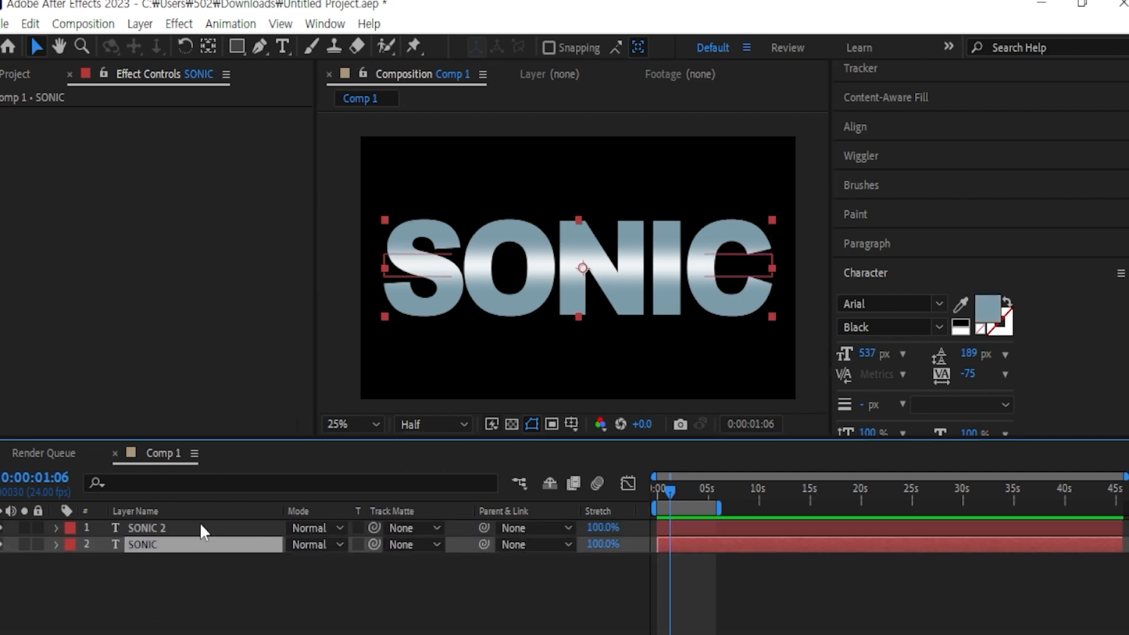
shift+click(200, 523)
right_click(200, 522)
click(333, 522)
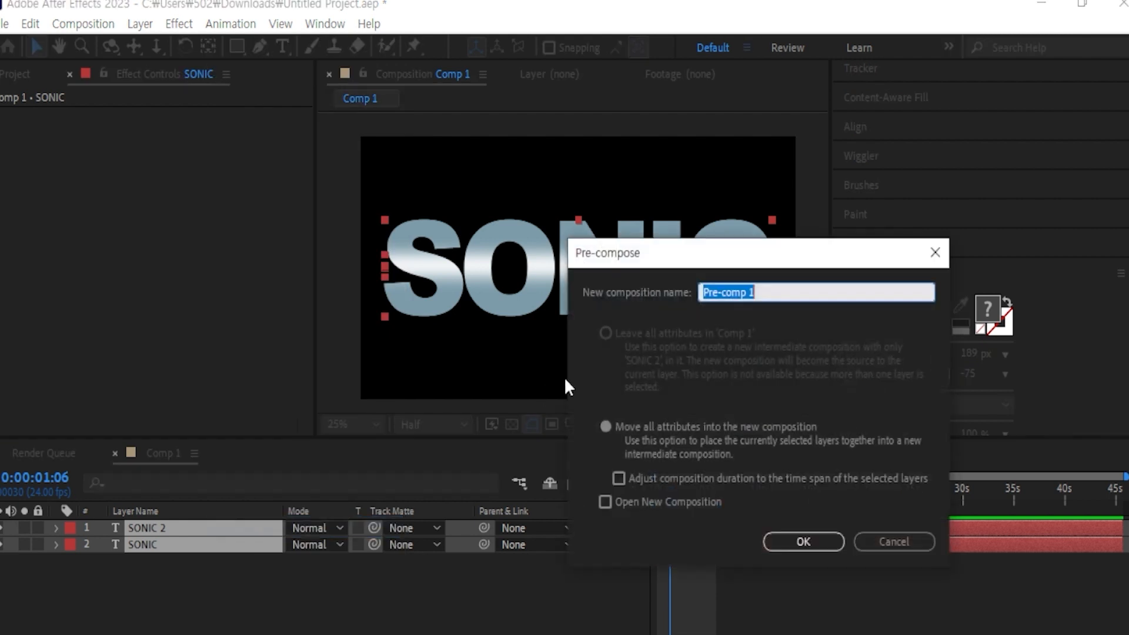
text(sonic)
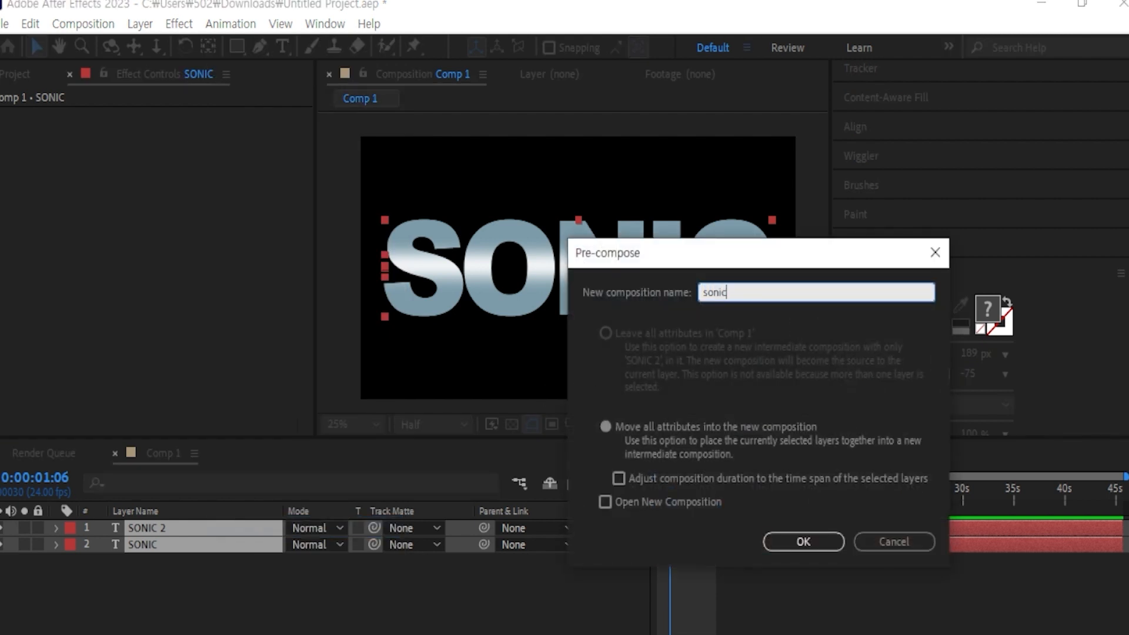
key(Return)
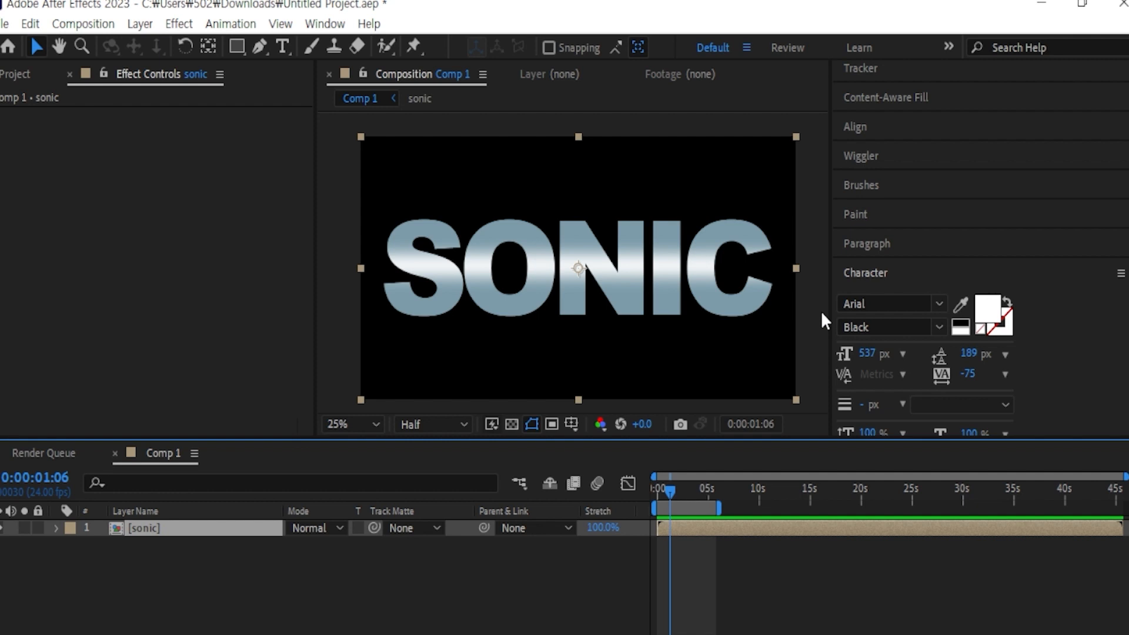
Add a new white FFFFFF solid layer, 1920 by 1080 px, above the sonic layer with the playhead at the start
key(Home)
click(179, 24)
mouse_move(140, 23)
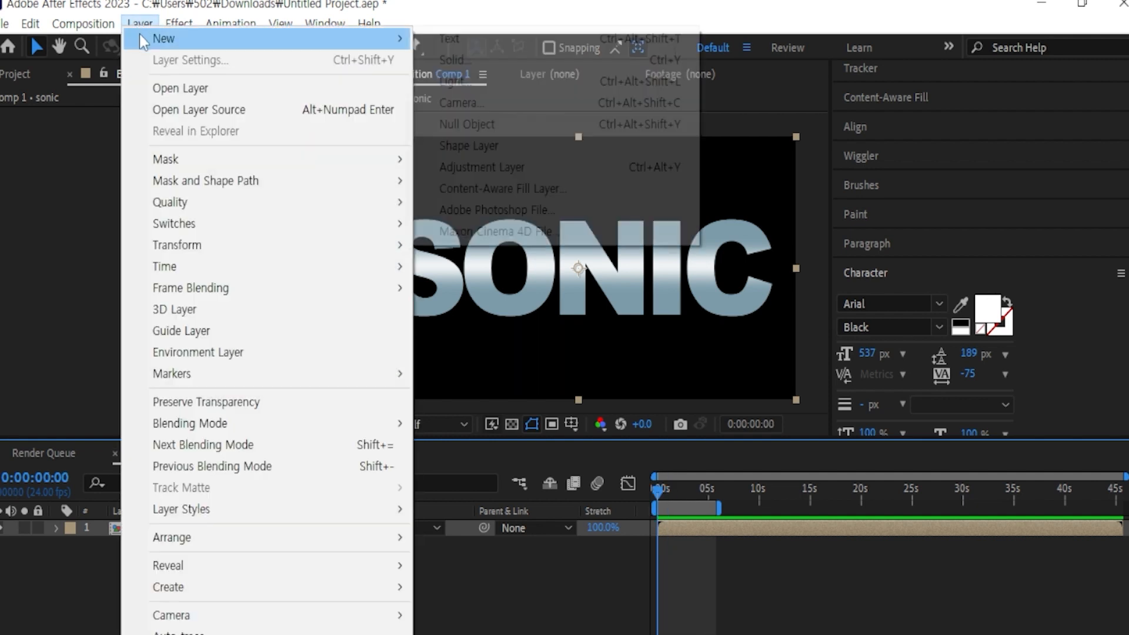
click(516, 60)
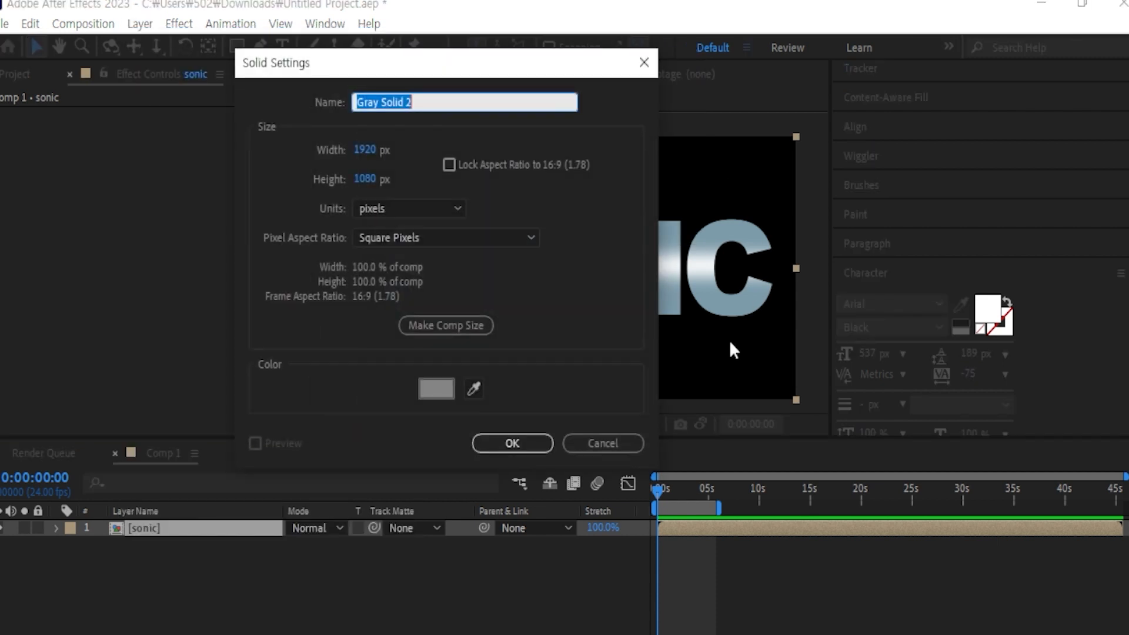
click(437, 388)
drag(168, 323, 134, 122)
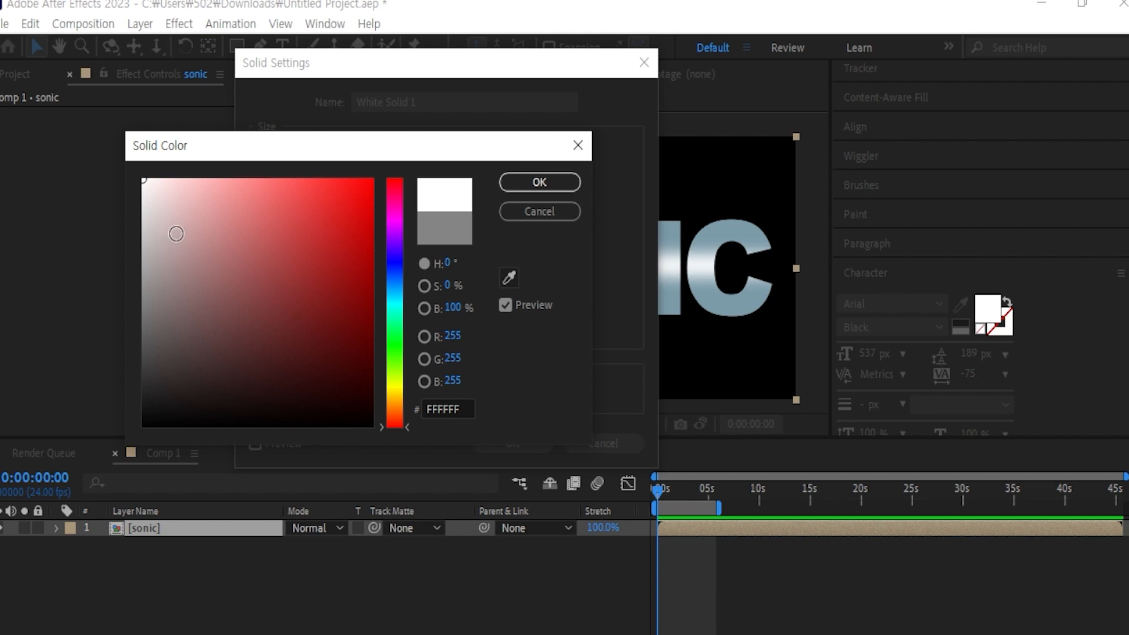
click(540, 183)
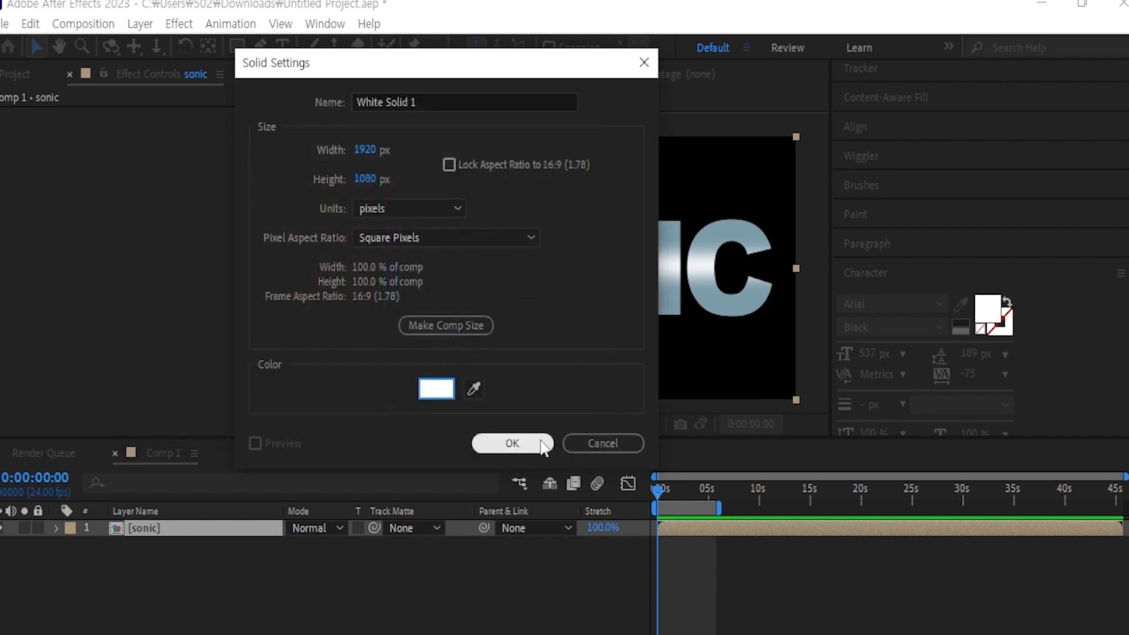
click(532, 443)
Apply Venetian Blinds to the white solid with Transition Completion 57% and Width 300
click(179, 24)
mouse_move(333, 552)
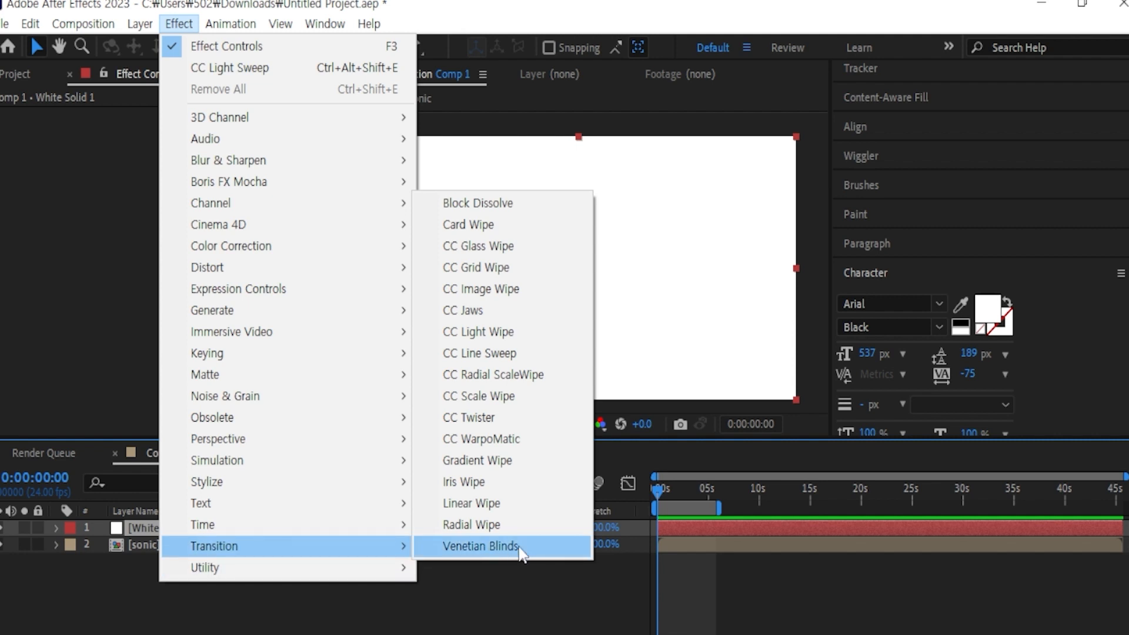
click(481, 545)
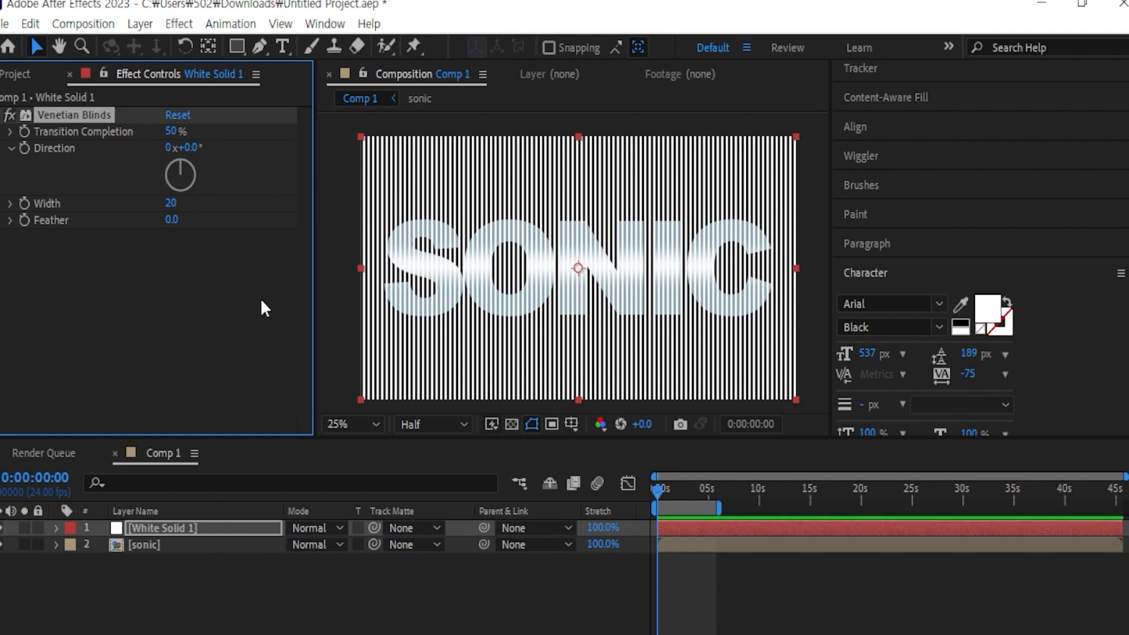
drag(170, 202, 630, 216)
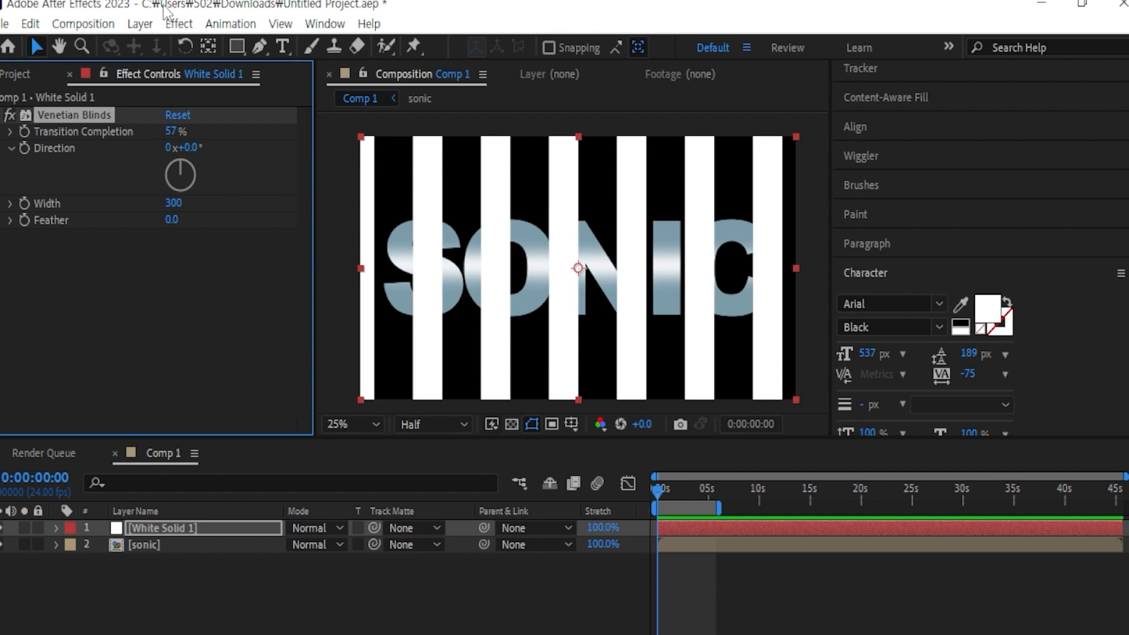
Apply Turbulent Displace to the white solid and set its Amount to 243
click(178, 24)
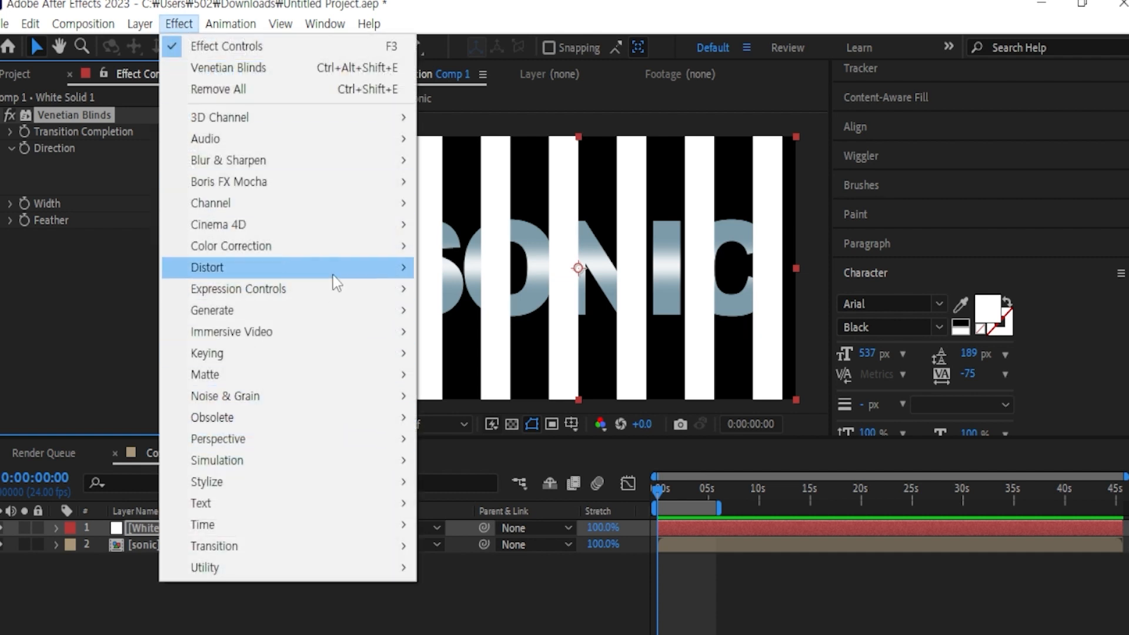
mouse_move(341, 268)
scroll(516, 585, down, 3)
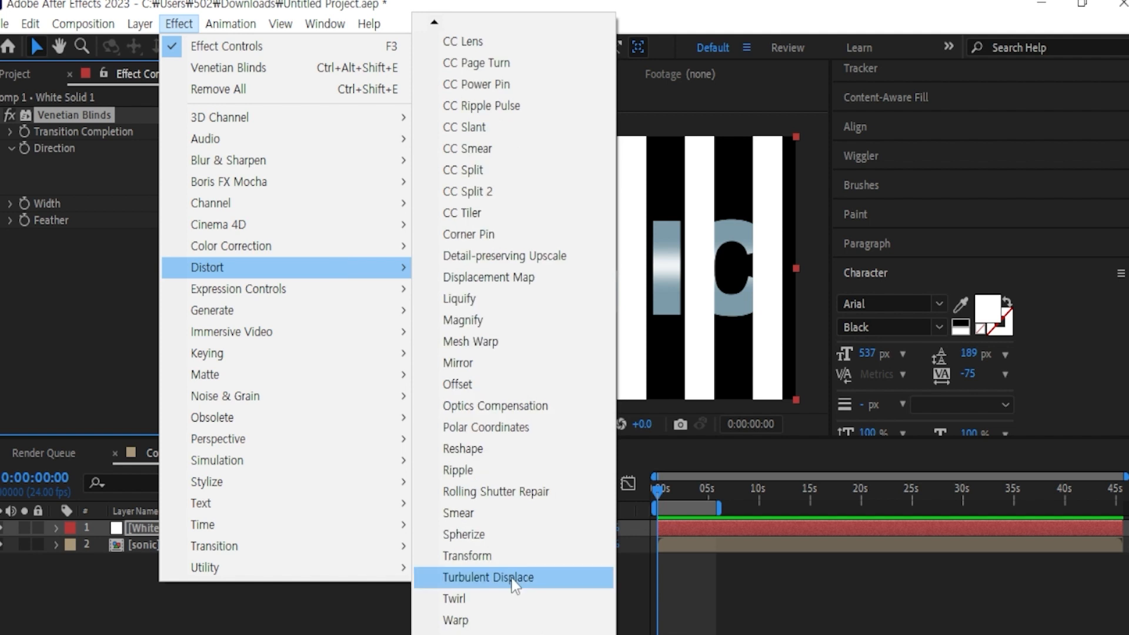
click(511, 578)
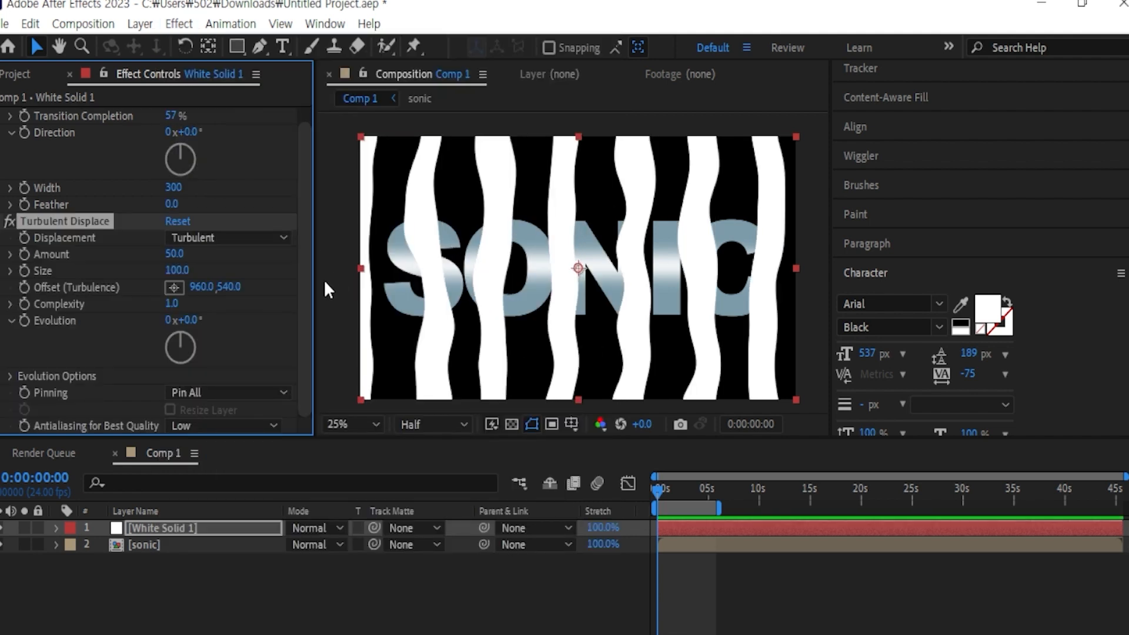
drag(172, 253, 380, 286)
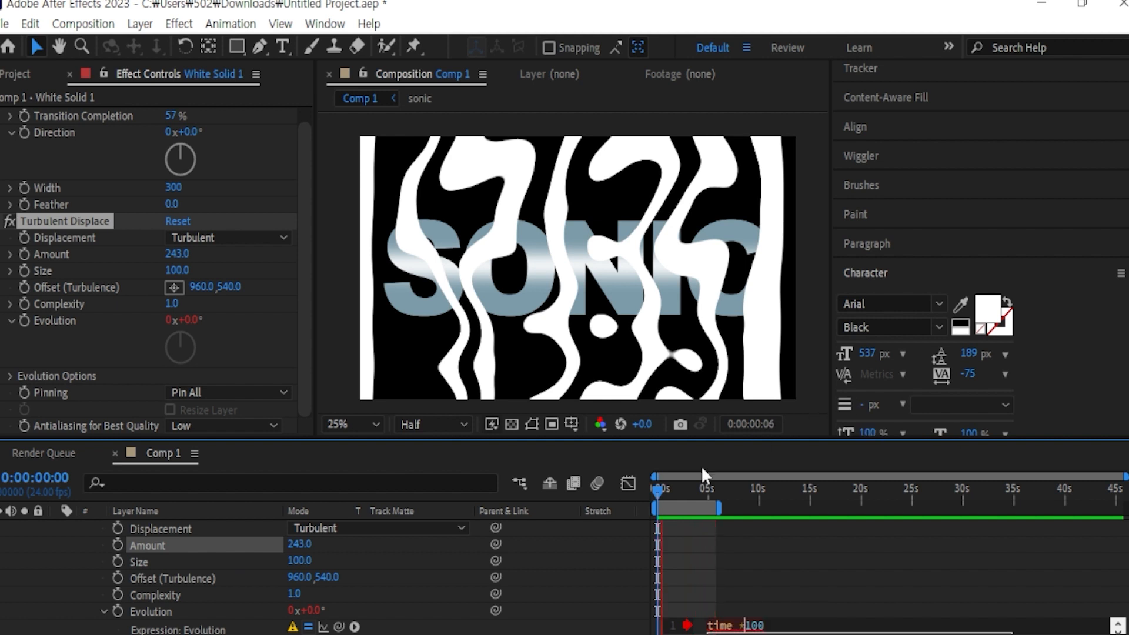
Set the Turbulent Displace Evolution expression to time*200 and preview the animation from the start
click(671, 489)
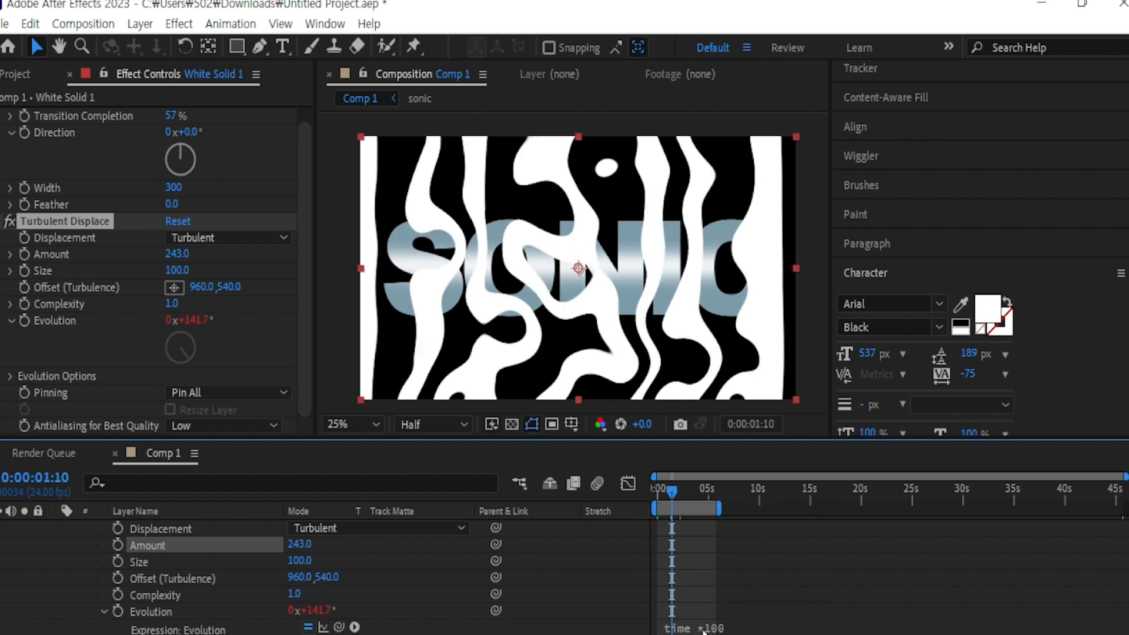
click(700, 628)
click(737, 626)
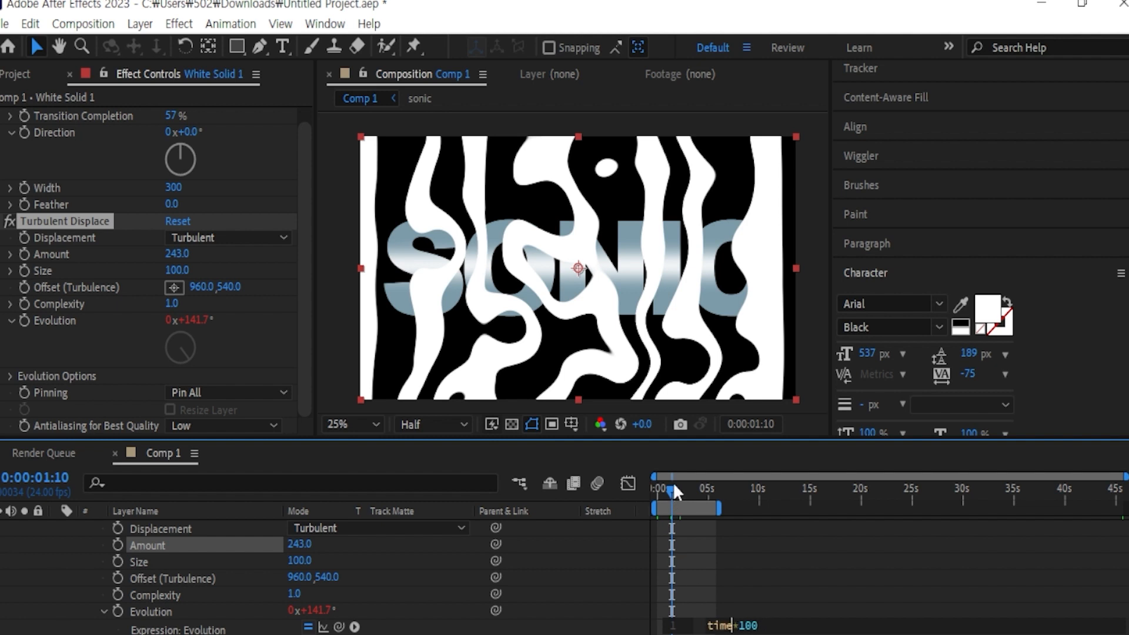
drag(673, 487, 638, 484)
key(space)
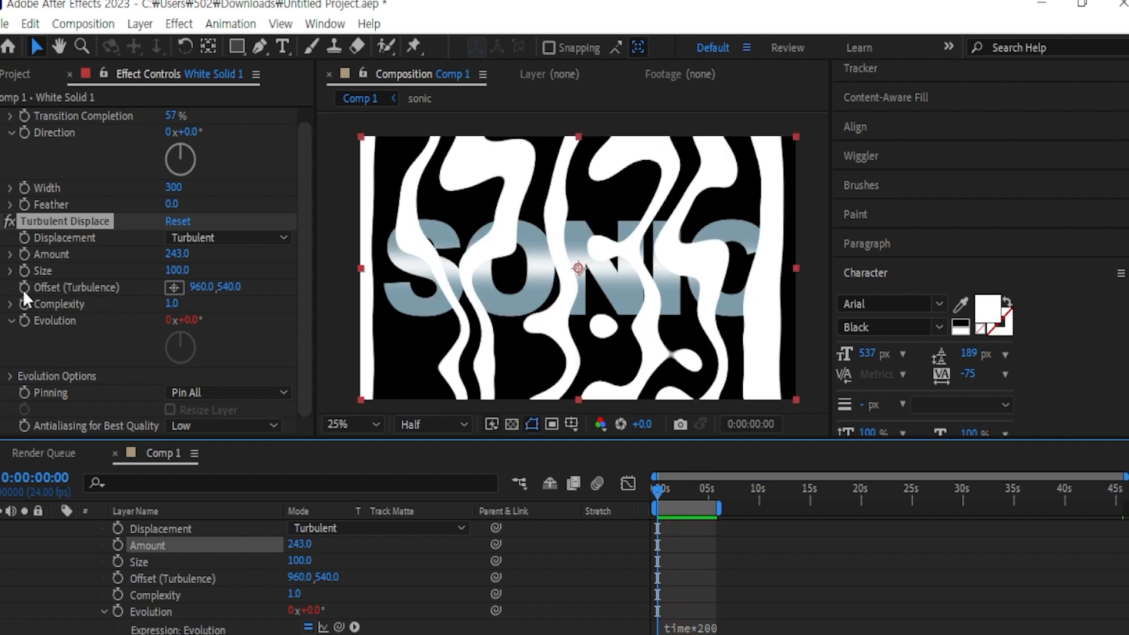
Keyframe Offset (Turbulence) from 960, 540 at the start to a negative Y value at 0:00:06:06, and preview the movement
click(24, 287)
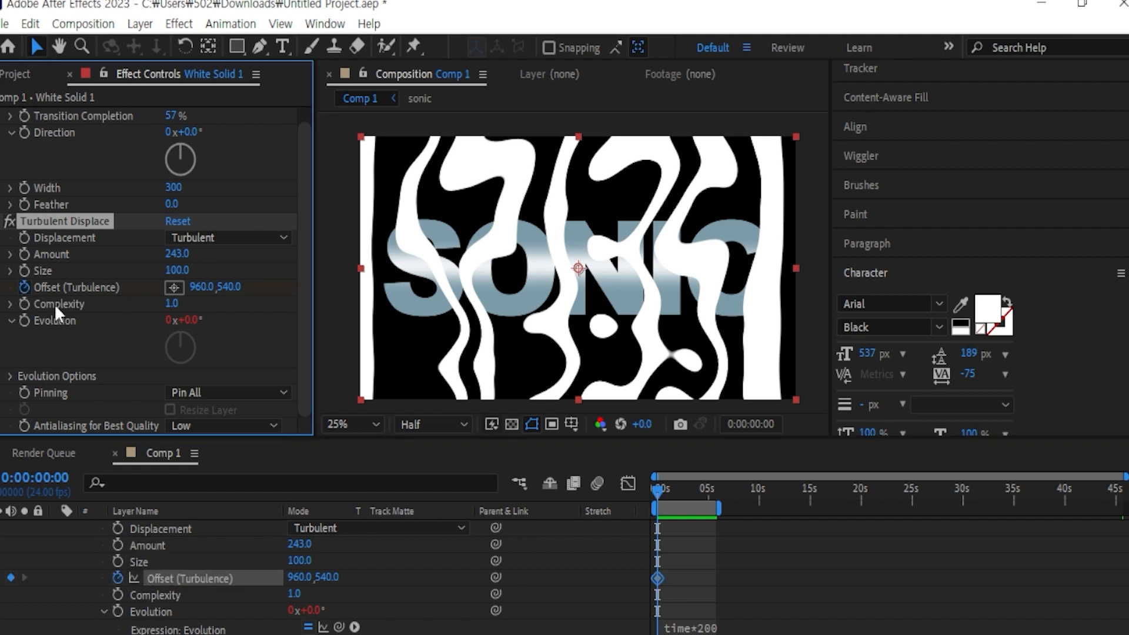
drag(703, 489, 721, 489)
drag(227, 287, 118, 287)
drag(225, 287, 96, 287)
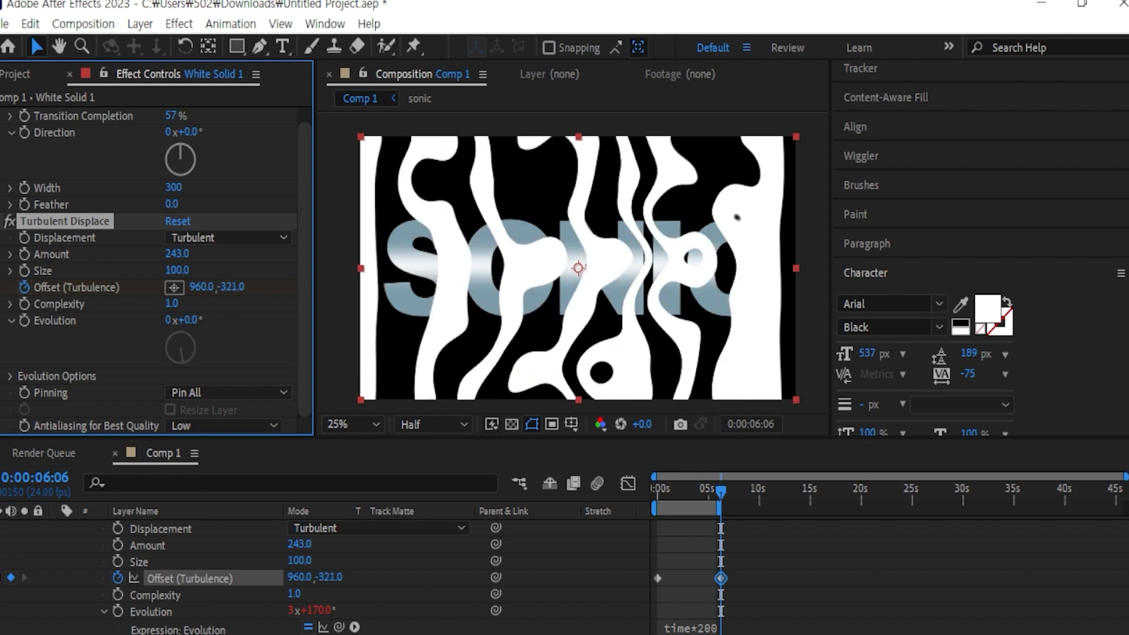
key(space)
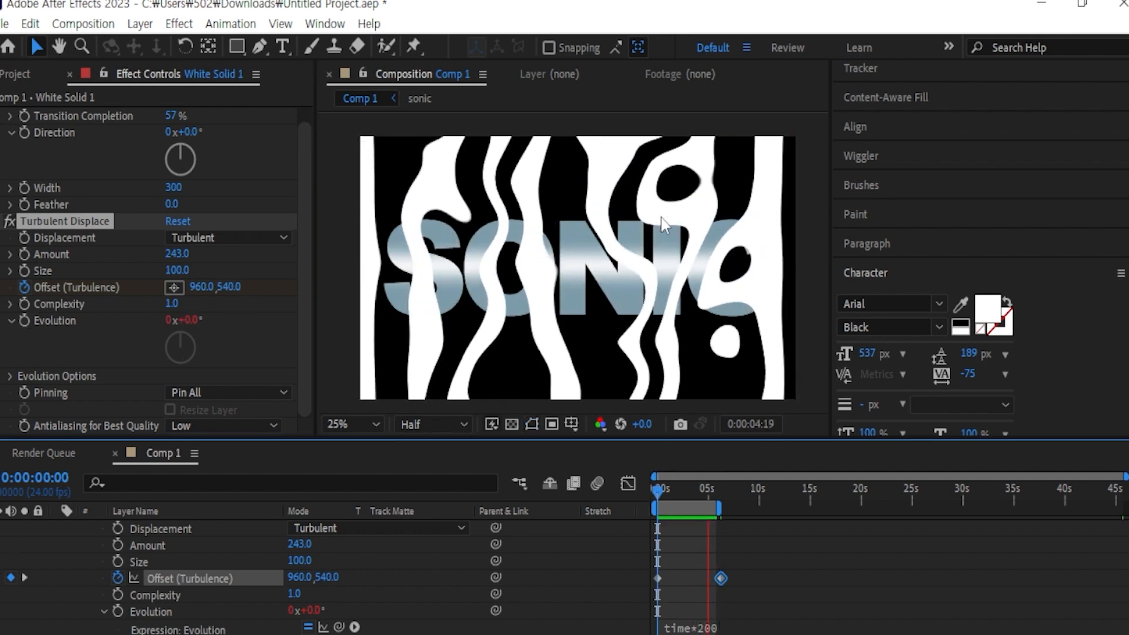
key(space)
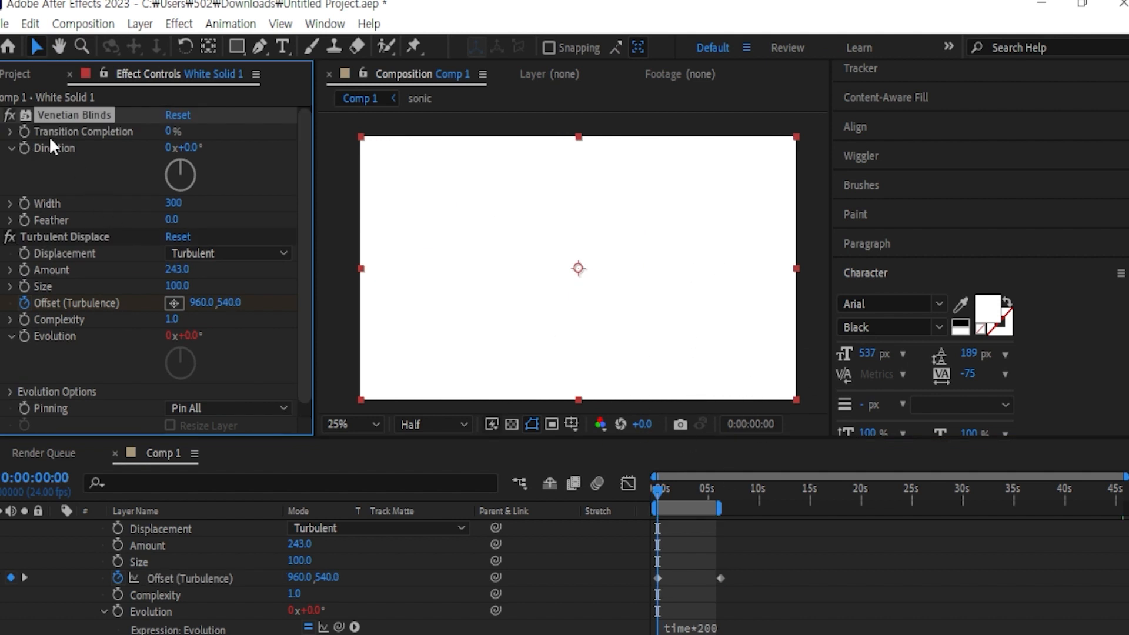
Keyframe the Venetian Blinds Transition Completion from 0% at the start to 100% at 0:00:06:01 and preview it
click(25, 133)
drag(674, 492, 718, 493)
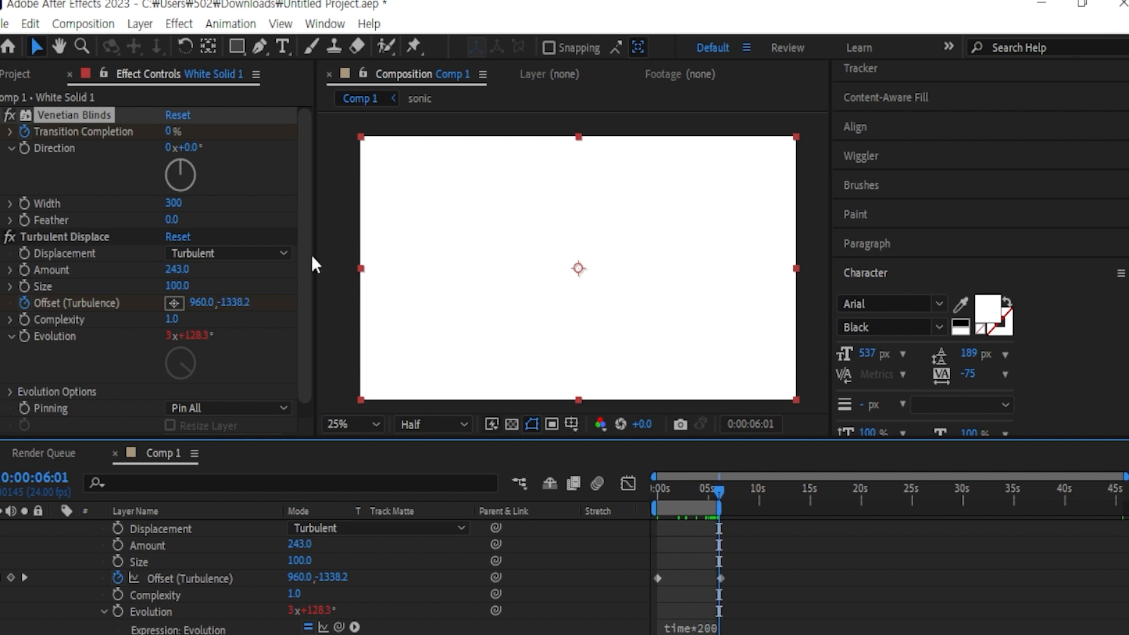
drag(170, 133, 341, 161)
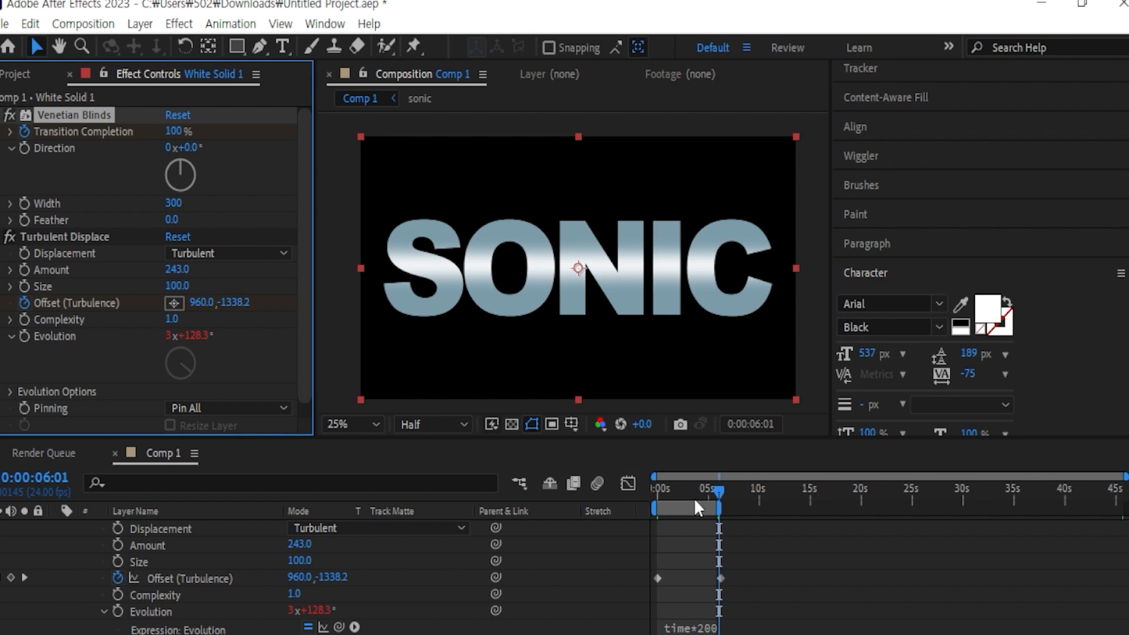
key(Home)
key(space)
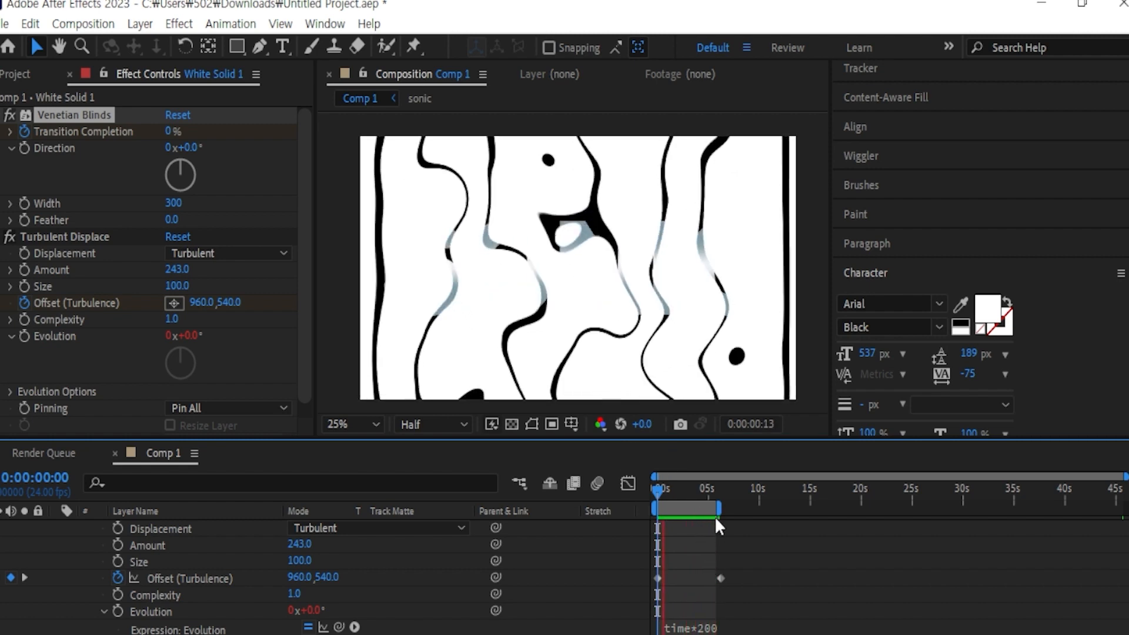
key(space)
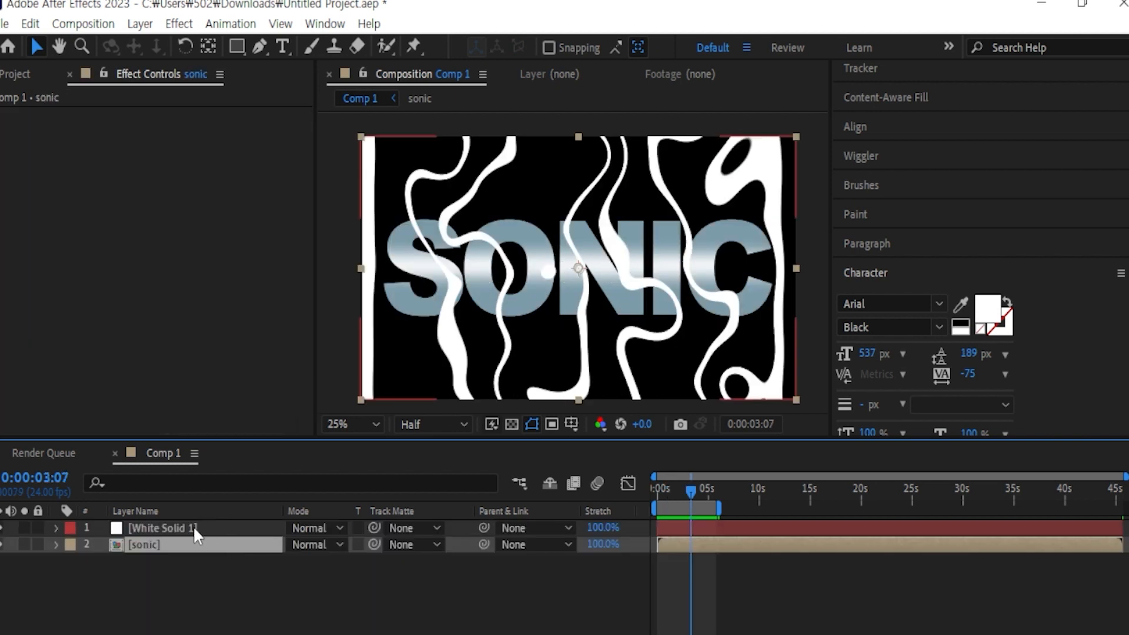
Set White Solid 1 as the track matte of the sonic layer and preview the reveal from the start
click(247, 544)
drag(372, 546, 229, 528)
click(677, 493)
drag(665, 493, 602, 493)
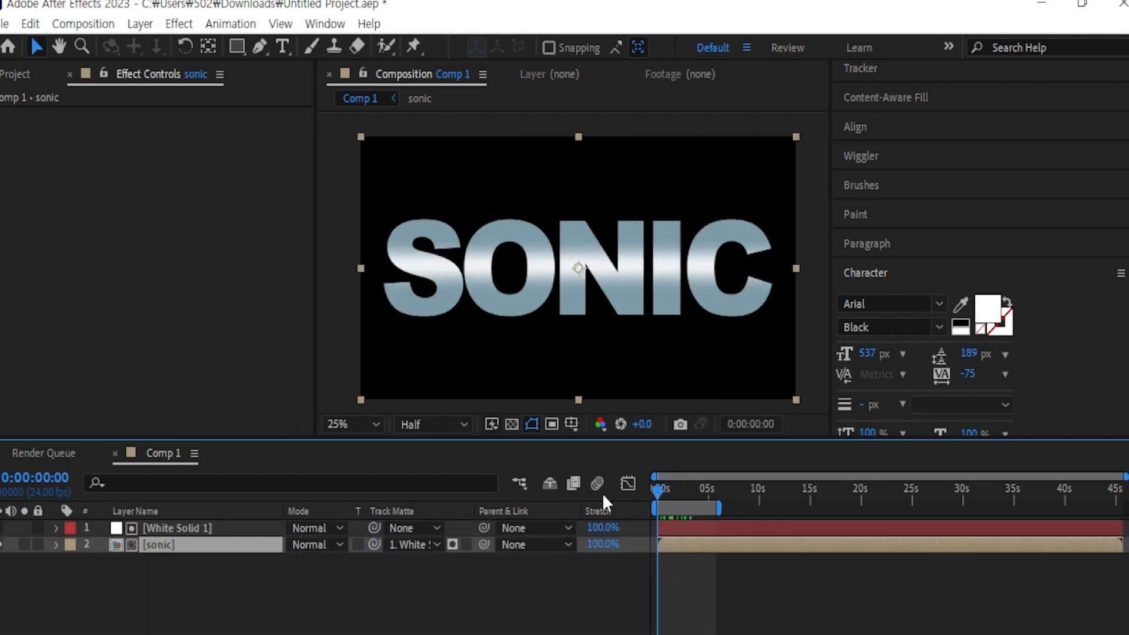
key(space)
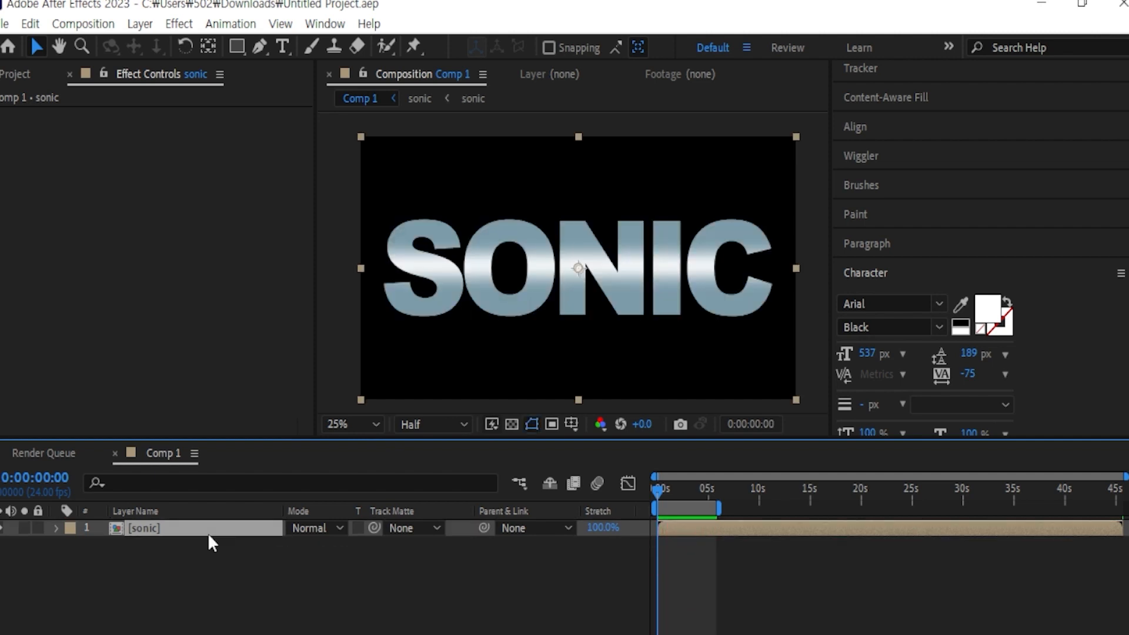
Duplicate the sonic layer and rename the upper copy 파인드엣지
key(ctrl+d)
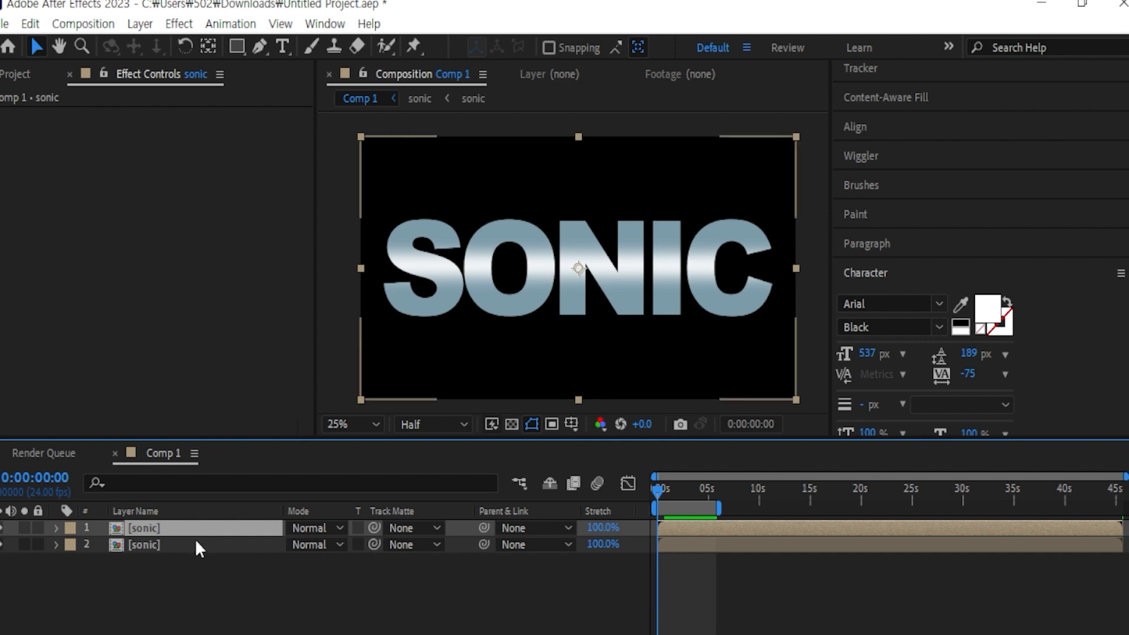
right_click(234, 526)
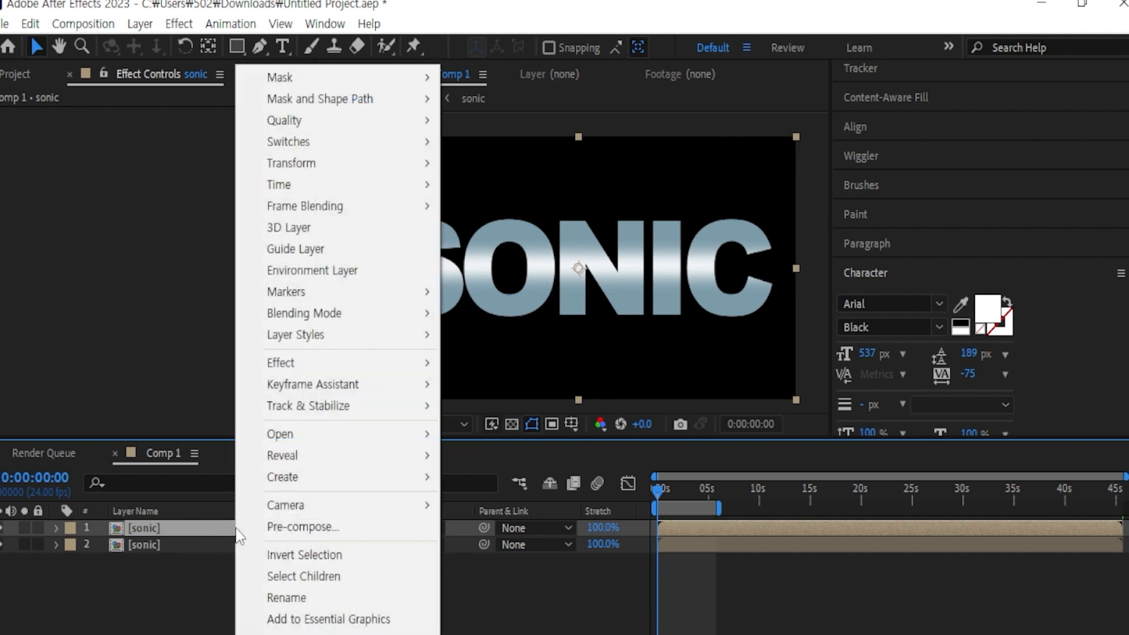
click(347, 597)
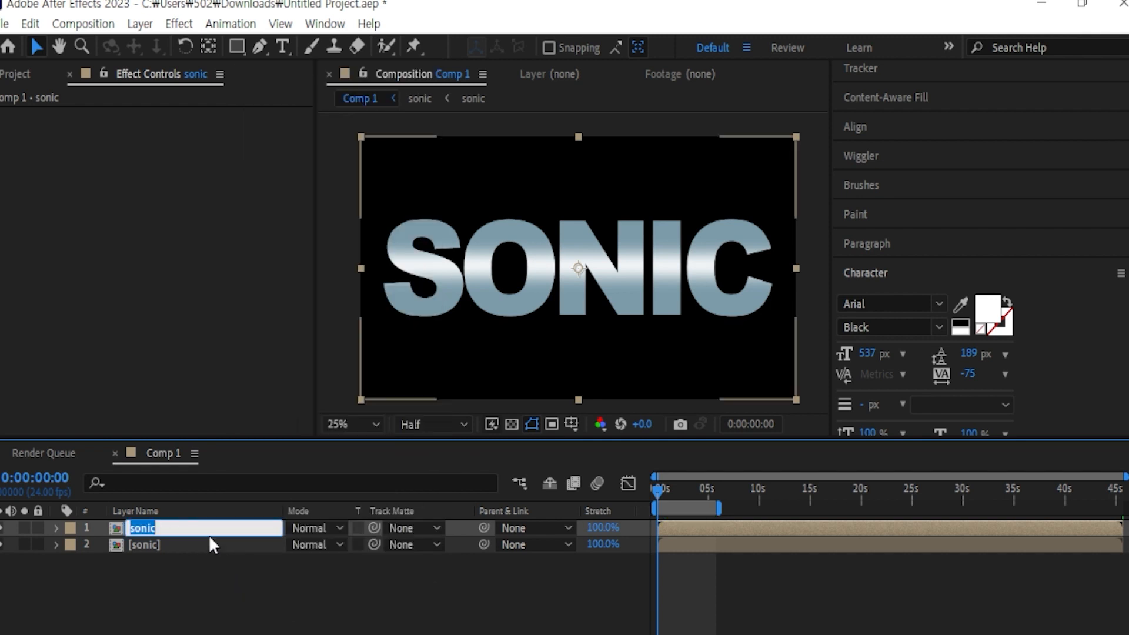
text(파인드엣지)
Apply Find Edges to the 파인드엣지 layer, hide the sonic layer below, and inspect the outlines against the transparency grid
click(179, 24)
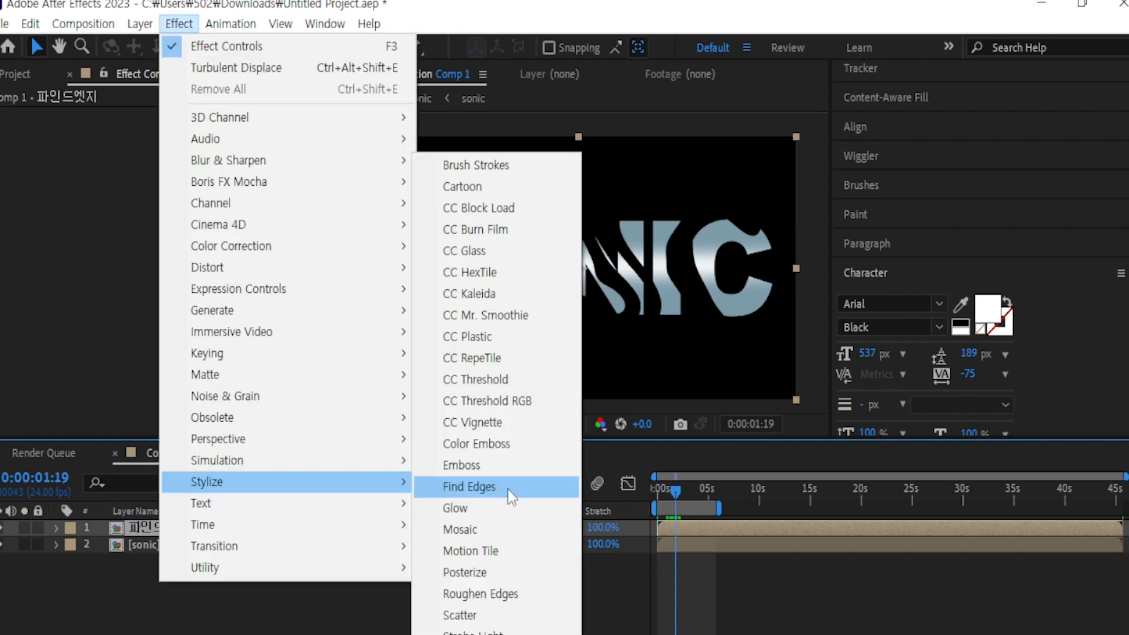
click(507, 489)
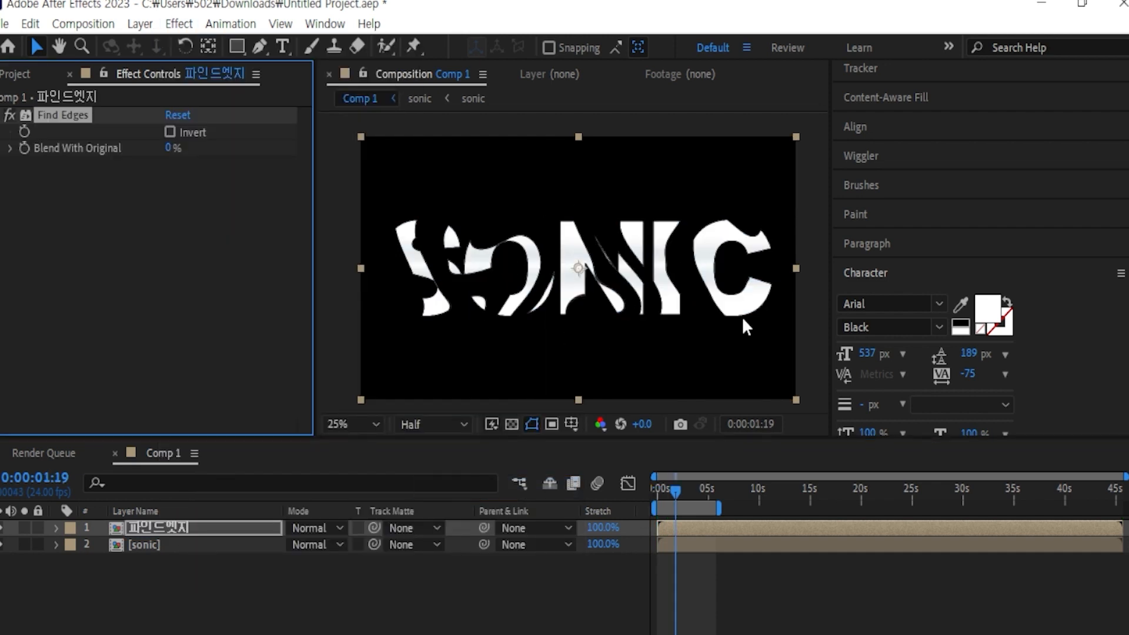
click(1, 545)
scroll(458, 261, up, 1)
click(511, 426)
scroll(573, 261, down, 1)
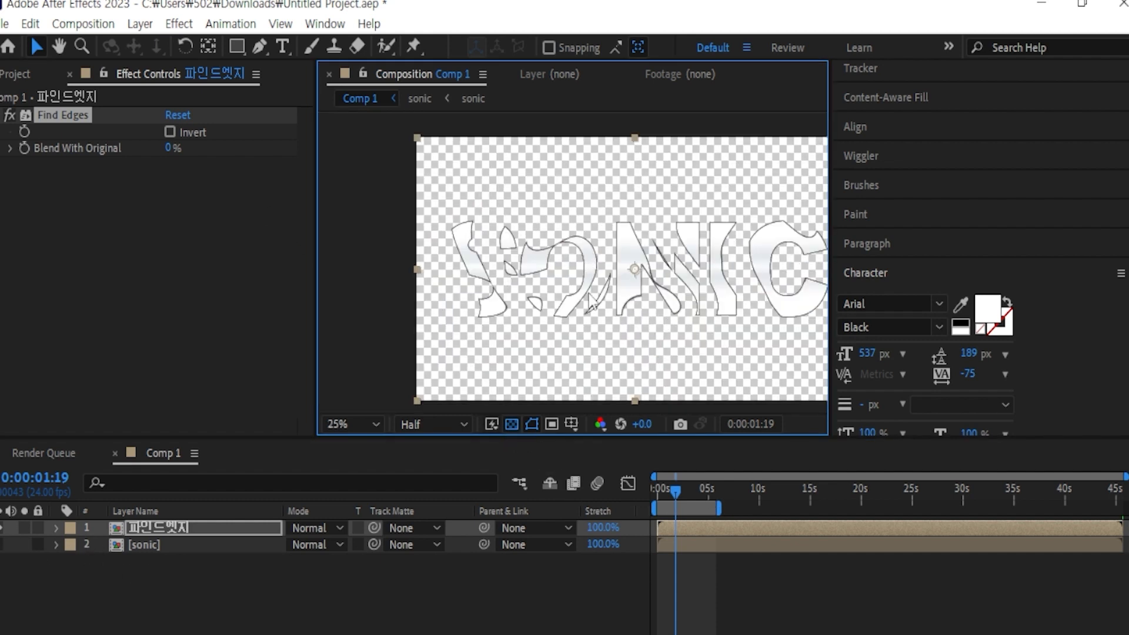
scroll(591, 303, down, 1)
scroll(550, 305, up, 1)
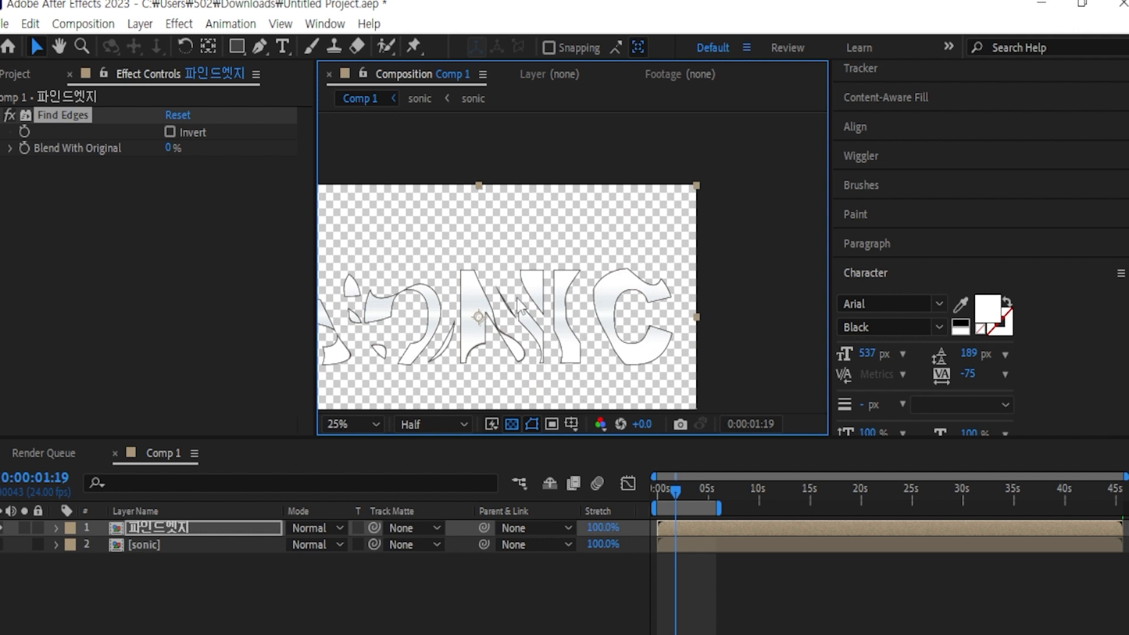
Invert the Find Edges effect and turn off the transparency grid to inspect the letter outlines on black
click(170, 132)
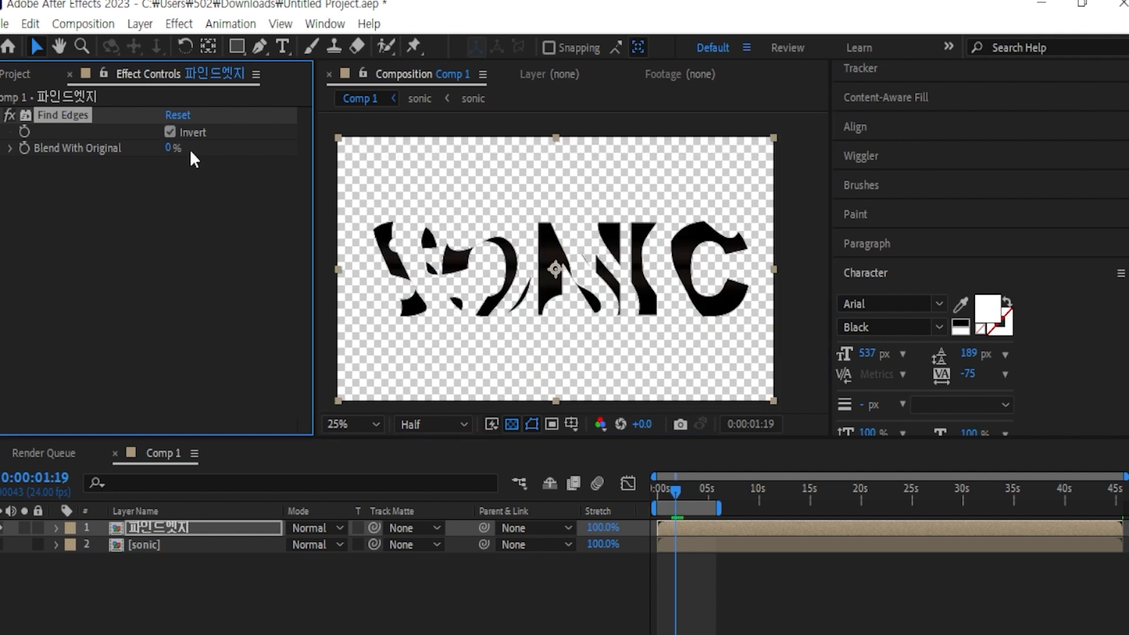
scroll(413, 270, up, 5)
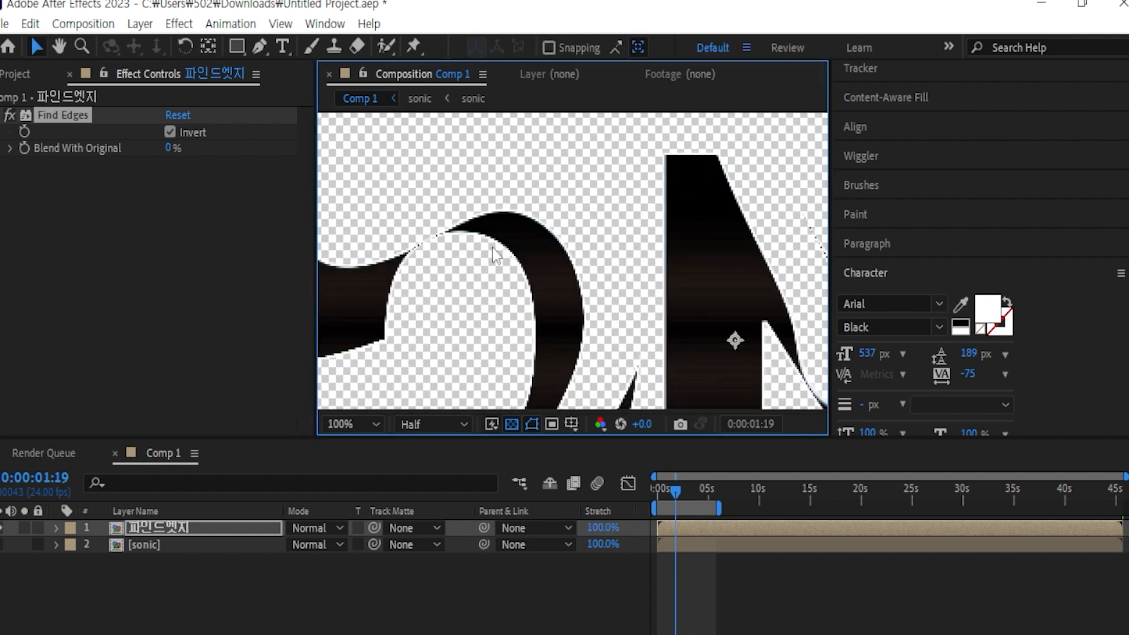
click(511, 424)
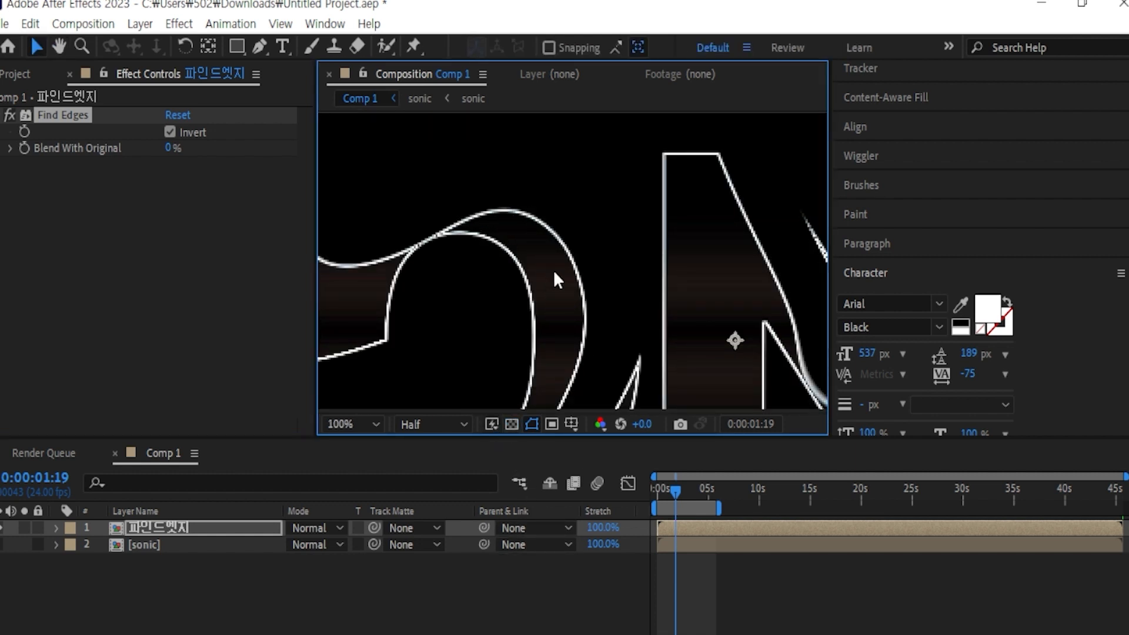
scroll(557, 279, down, 4)
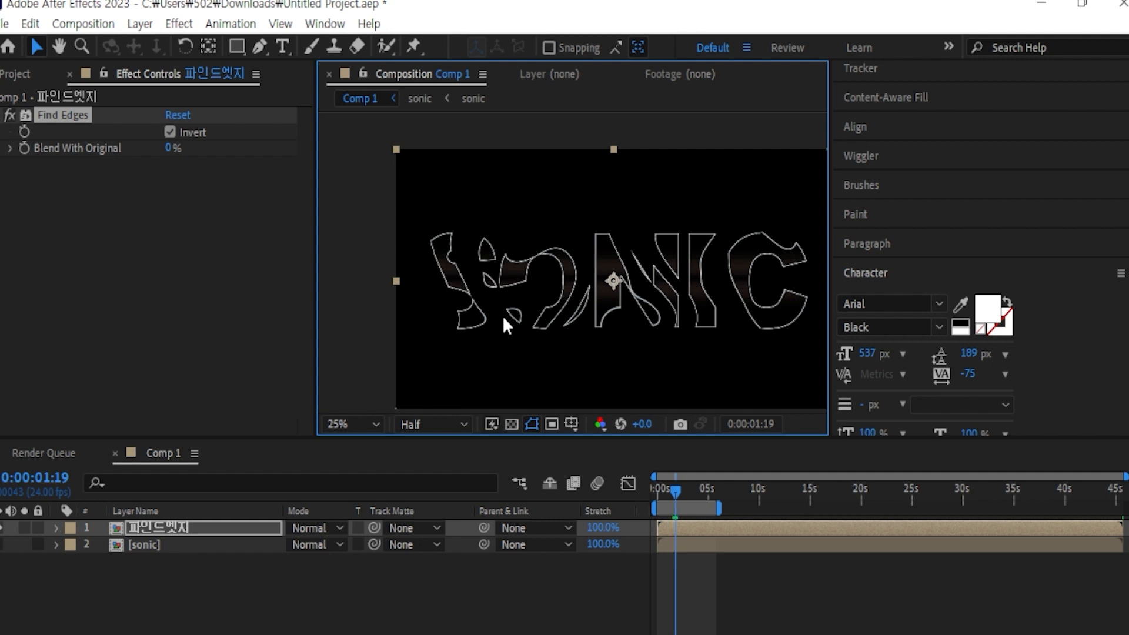
Examine the inverted Find Edges outlines and the faint fill inside the SONIC letters at several magnifications
scroll(502, 316, up, 2)
drag(774, 343, 351, 236)
drag(631, 235, 452, 360)
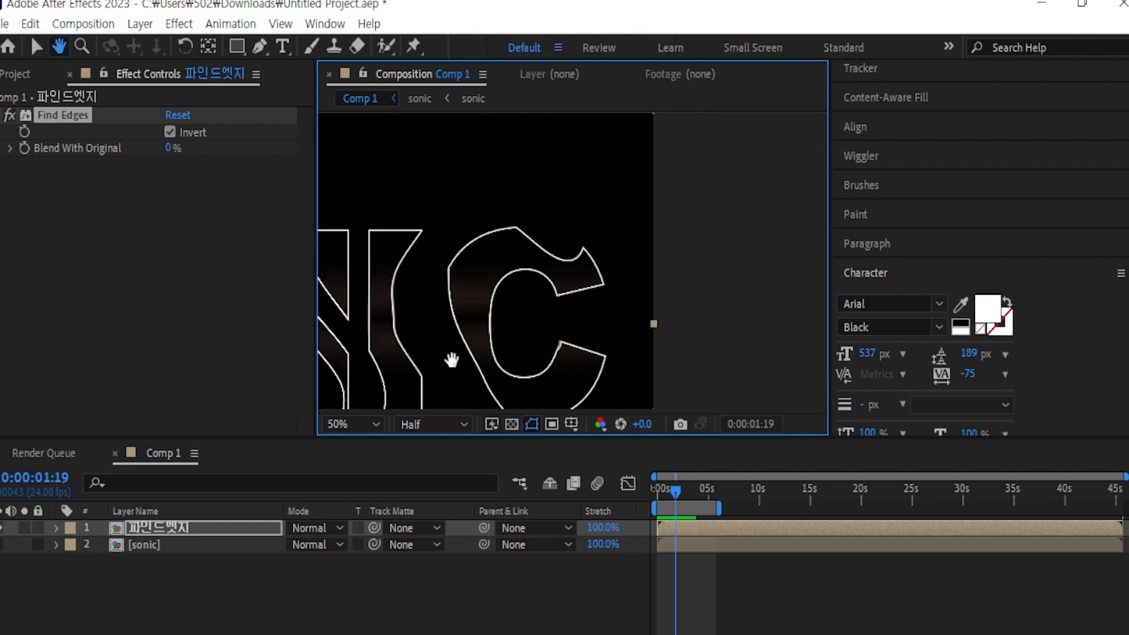
scroll(518, 290, up, 2)
scroll(517, 293, down, 5)
scroll(499, 302, up, 3)
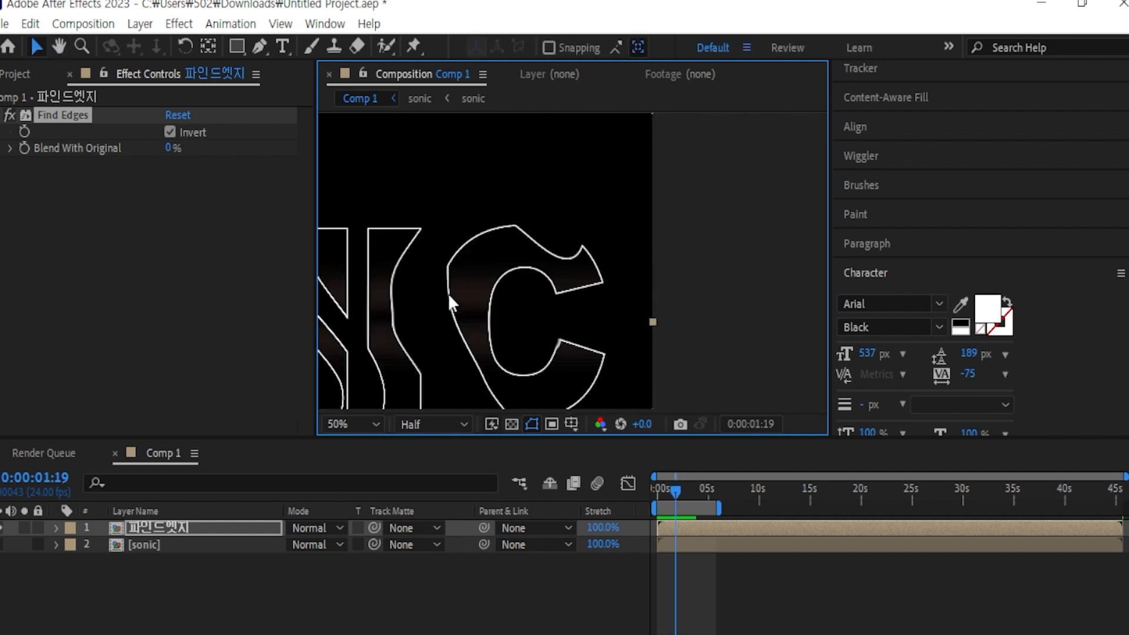
scroll(469, 293, down, 2)
scroll(528, 268, up, 6)
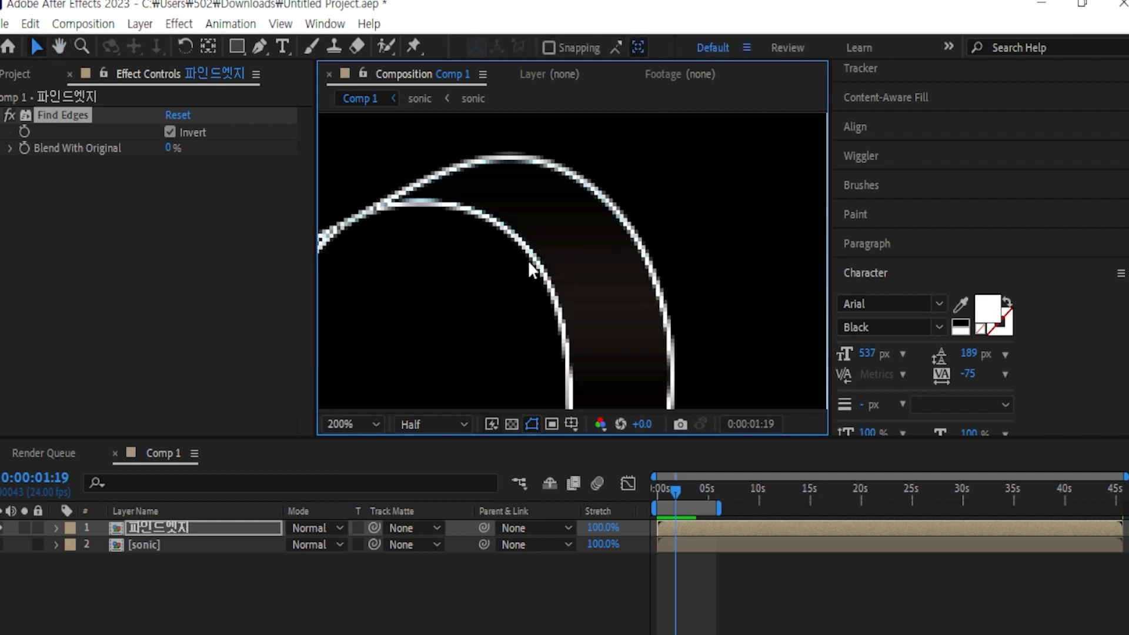
scroll(529, 268, down, 2)
scroll(529, 240, up, 4)
scroll(519, 217, down, 1)
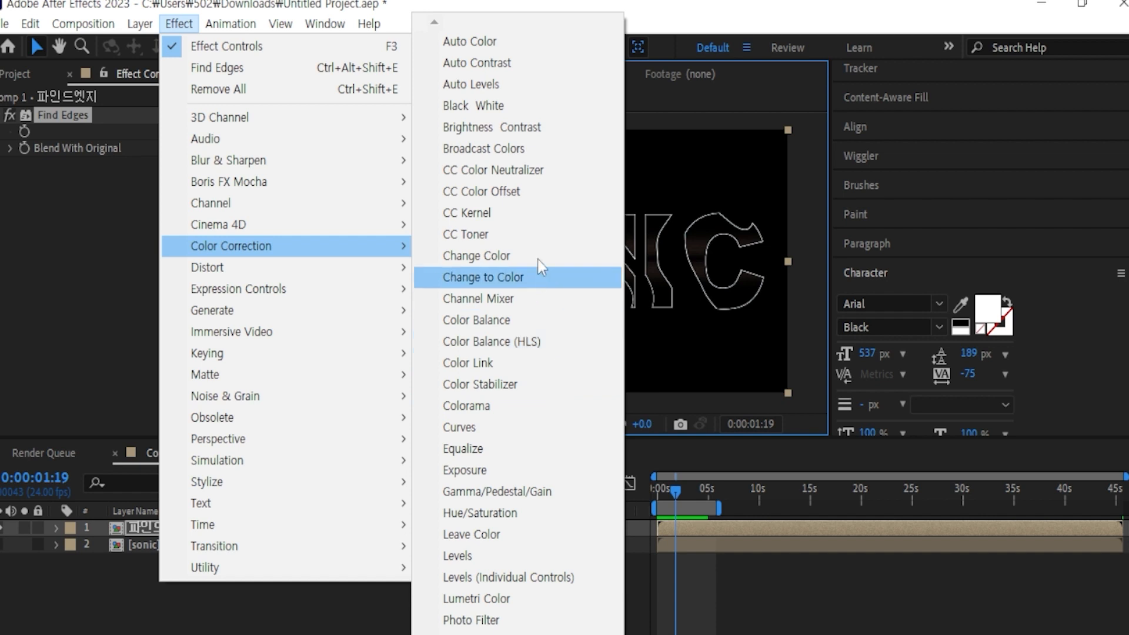
Apply Color Balance (HLS) to the 파인드엣지 layer and set Saturation to -100 to remove the outline colour
click(505, 343)
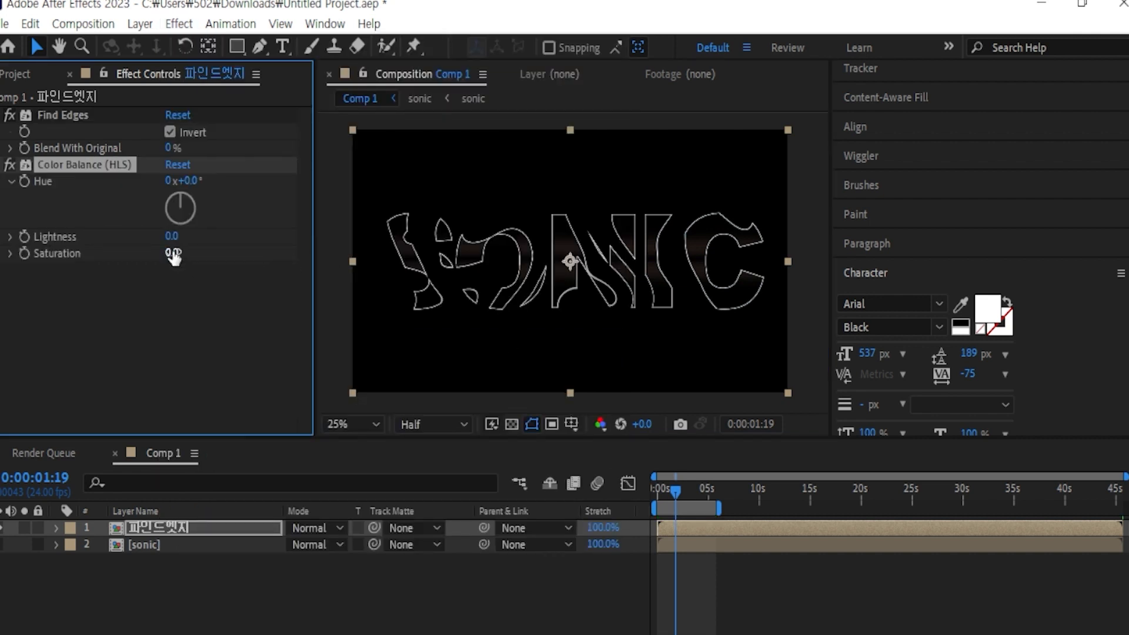
drag(171, 253, 118, 253)
scroll(487, 191, up, 4)
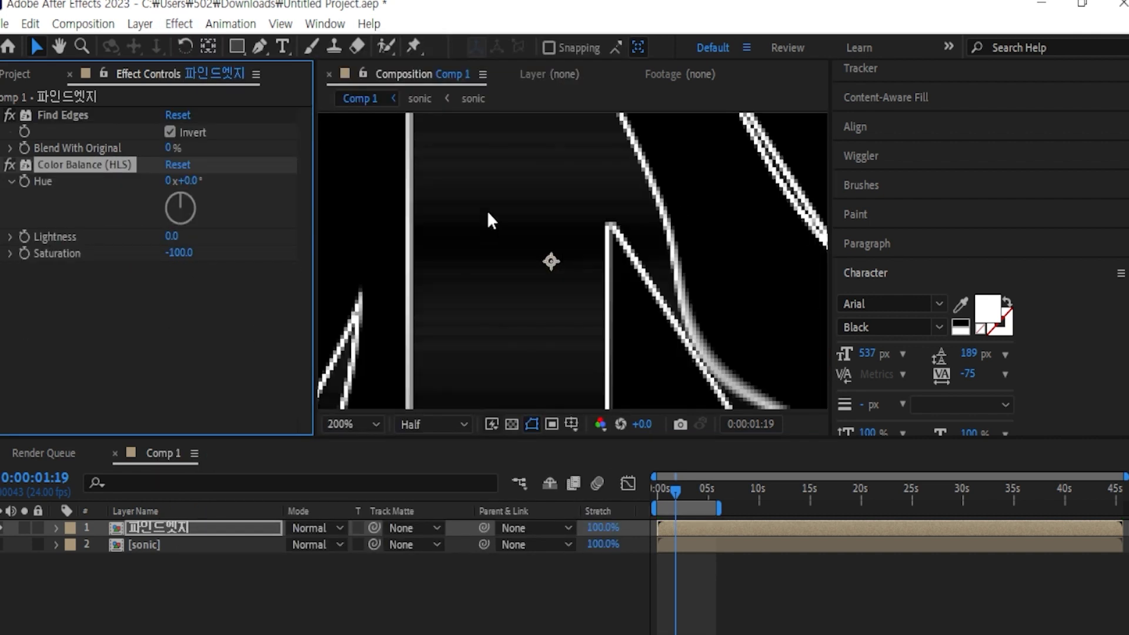
scroll(488, 220, down, 1)
drag(488, 247, 672, 472)
Apply Brightness & Contrast to the 파인드엣지 layer and set Contrast to 100
click(179, 24)
mouse_move(353, 246)
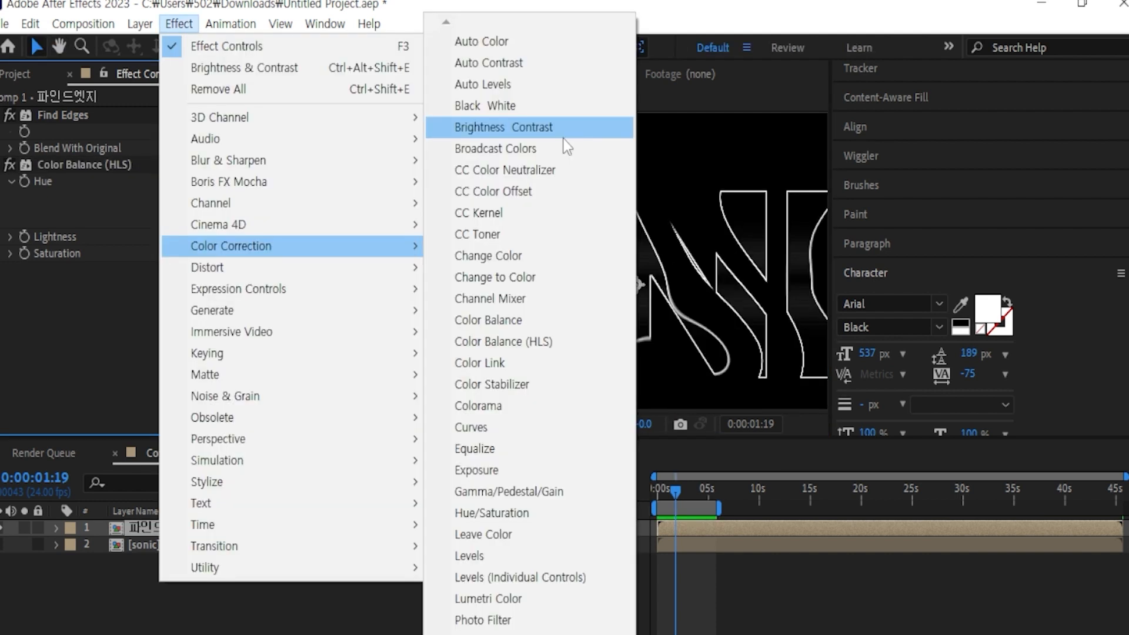
click(563, 139)
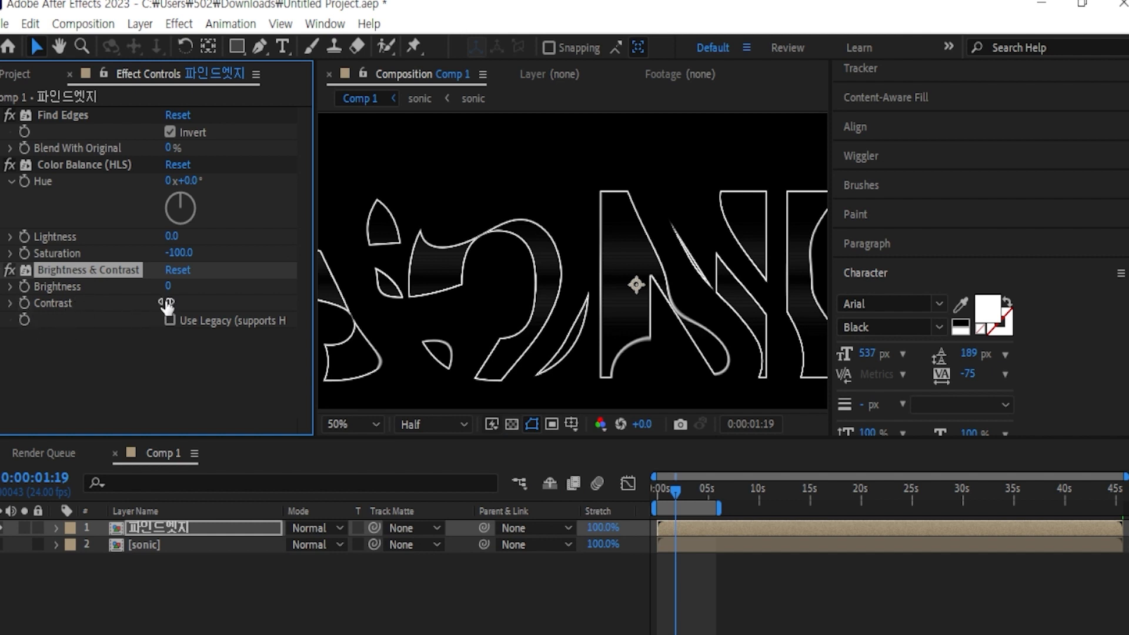
drag(168, 302, 286, 310)
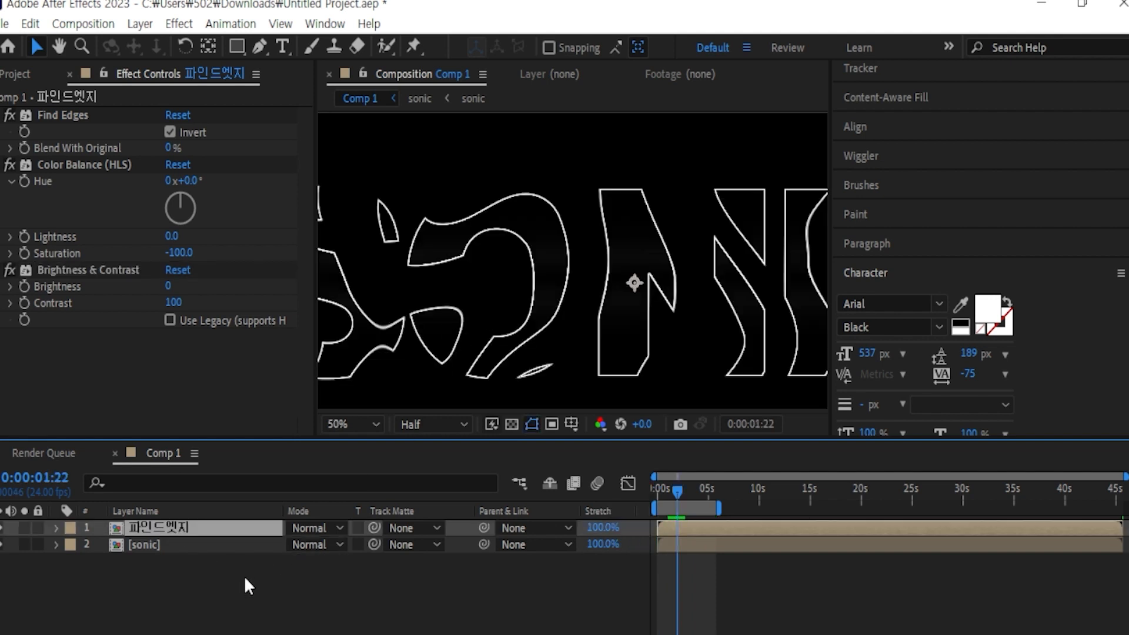
Duplicate the 파인드엣지 layer and rename the upper copy matte
key(ctrl+d)
right_click(184, 531)
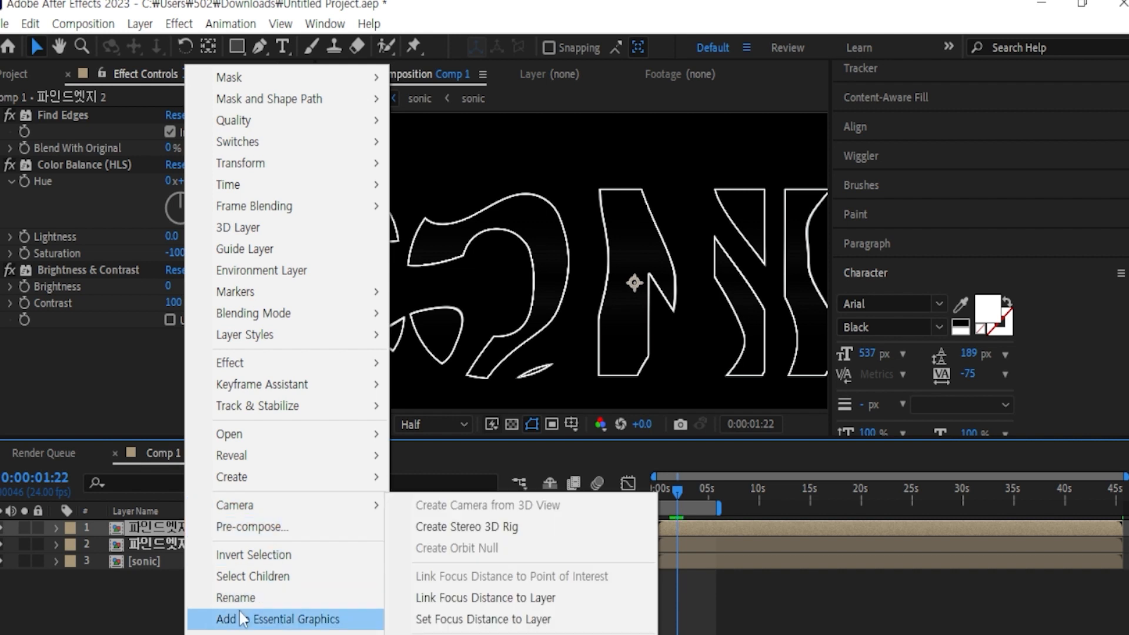
click(235, 598)
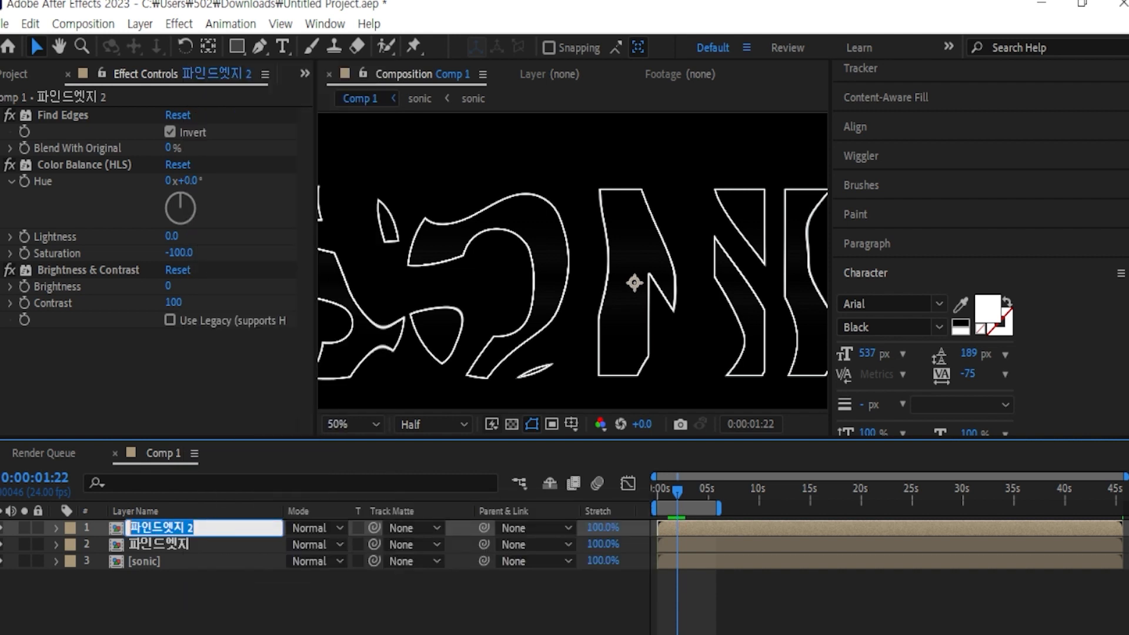
text(ㅡㅁㅅㅅ)
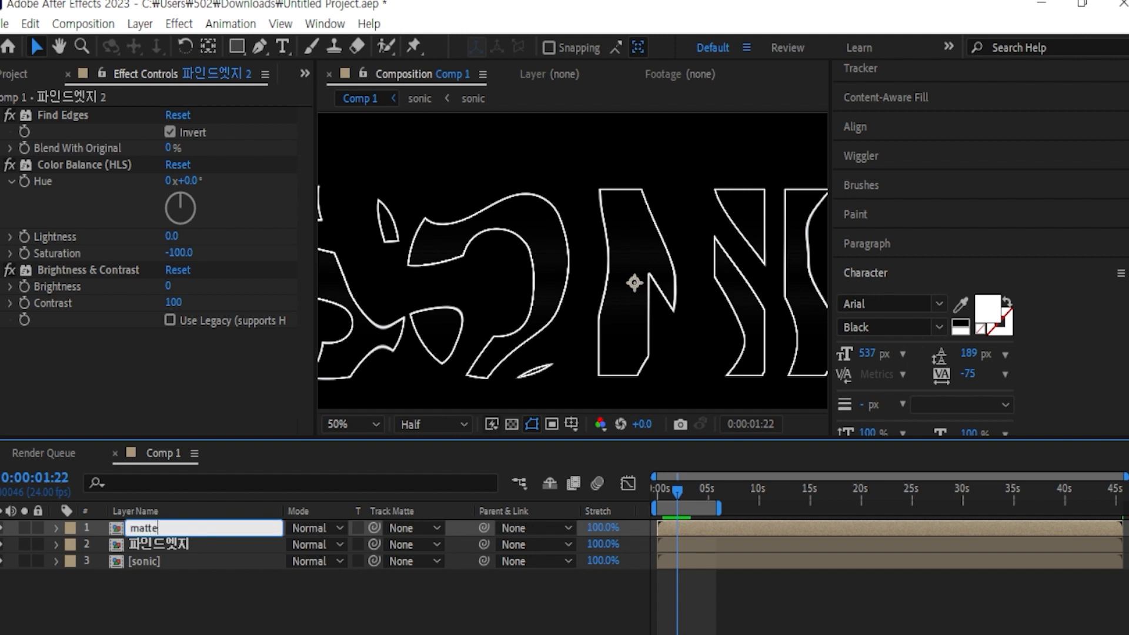
Set the matte layer as the track matte of the 파인드엣지 layer and preview the outlines from the start
click(404, 545)
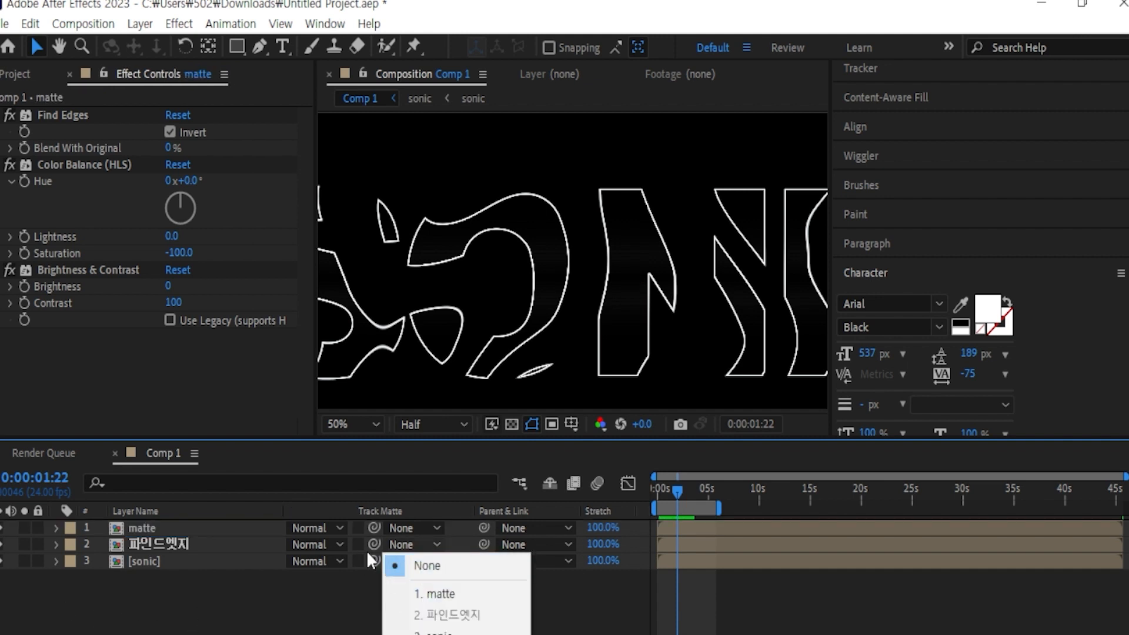
drag(374, 545, 175, 526)
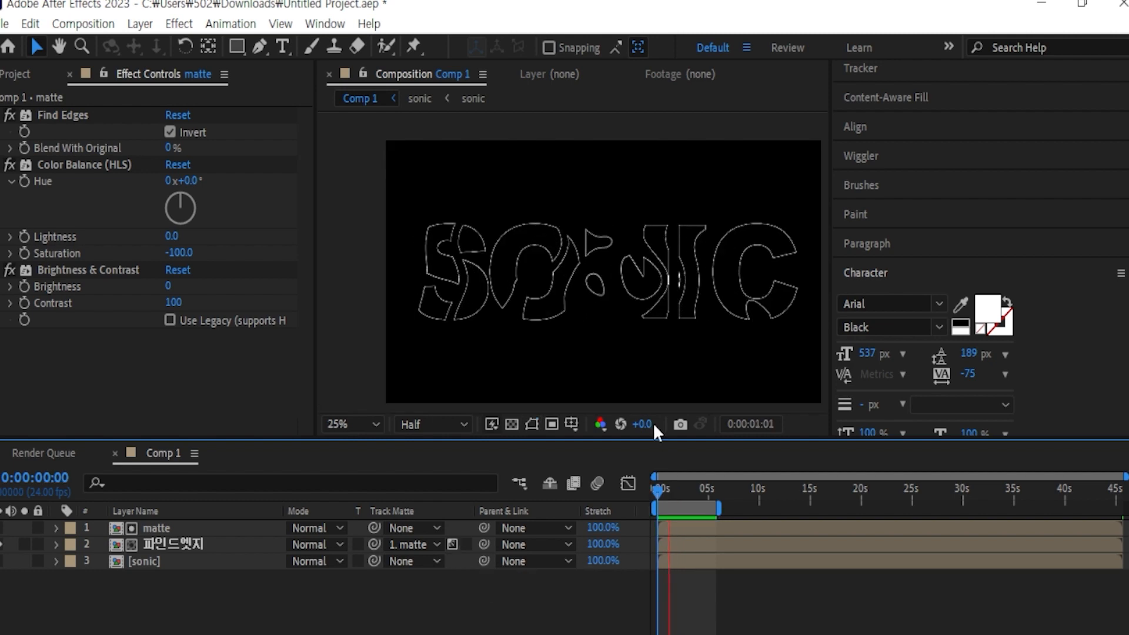
scroll(498, 388, up, 1)
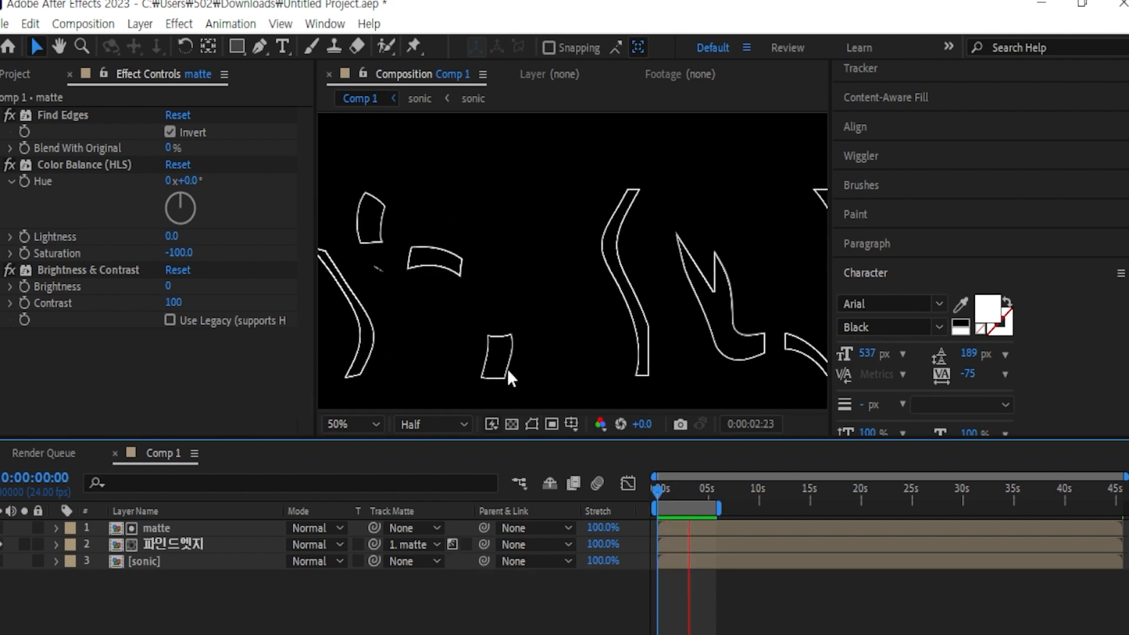
scroll(514, 364, down, 2)
scroll(514, 361, up, 1)
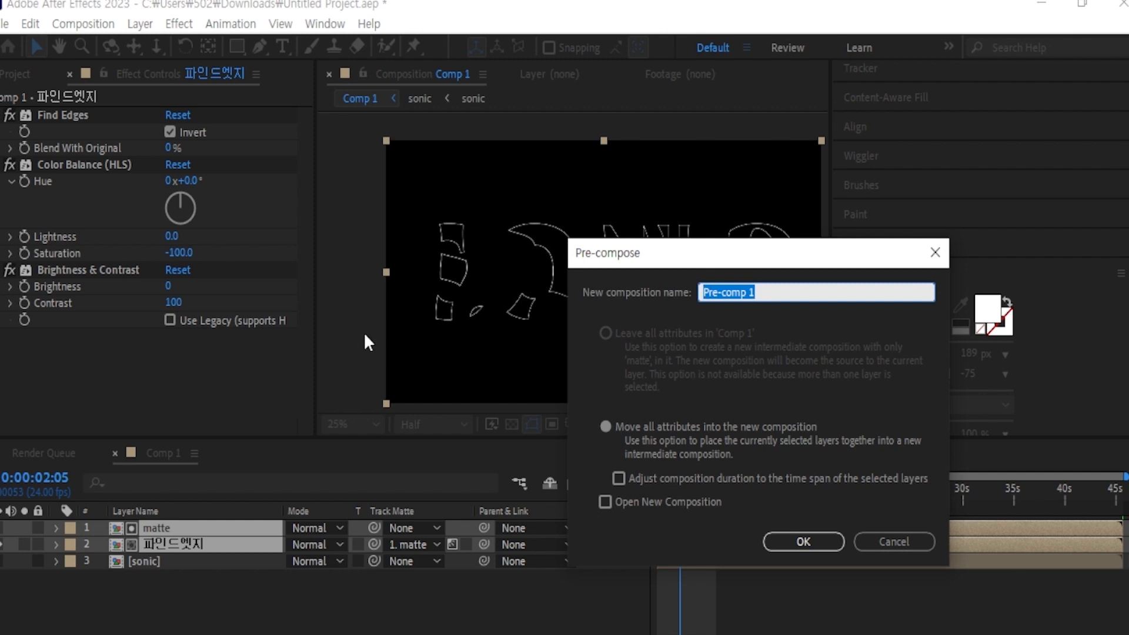
Pre-compose the matte and 파인드엣지 layers into a new composition named 전류, moving all attributes into it
text(전류)
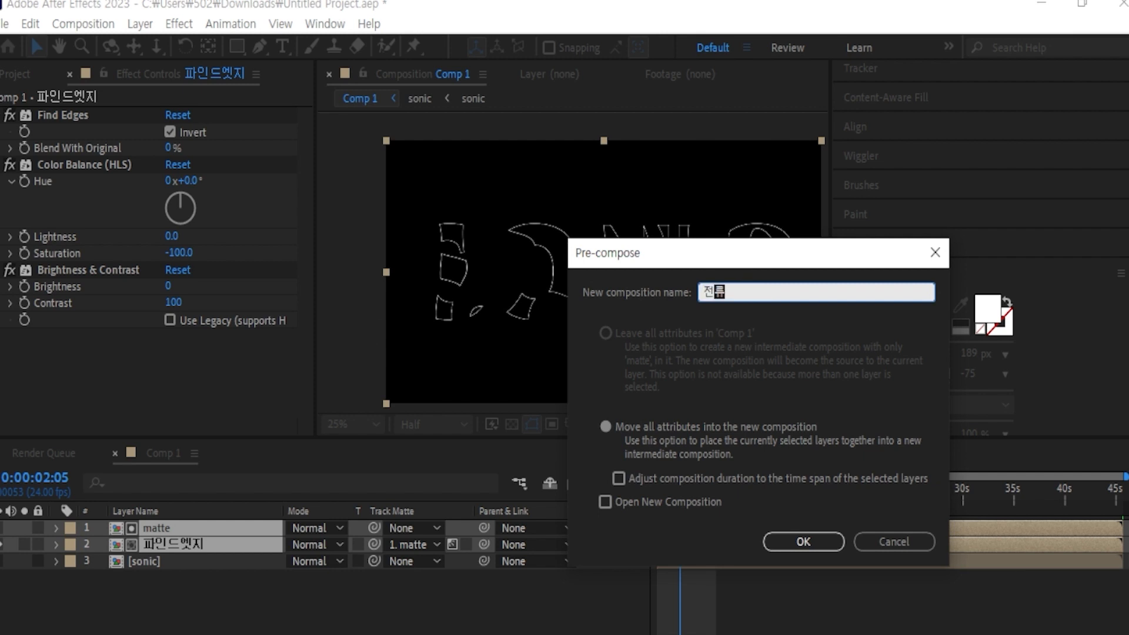
key(Return)
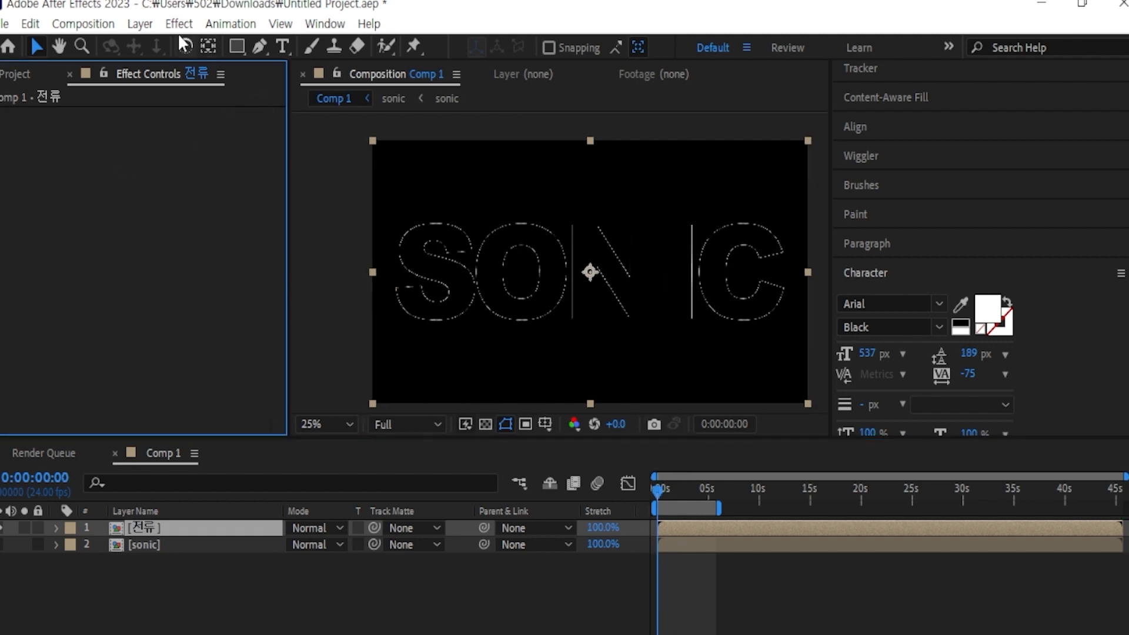
Apply Matte Choker to the 전류 layer with Geometric Softness 1 at 26.6, Choke 1 at -127 and Gray Level Softness 1 at 0%
click(172, 25)
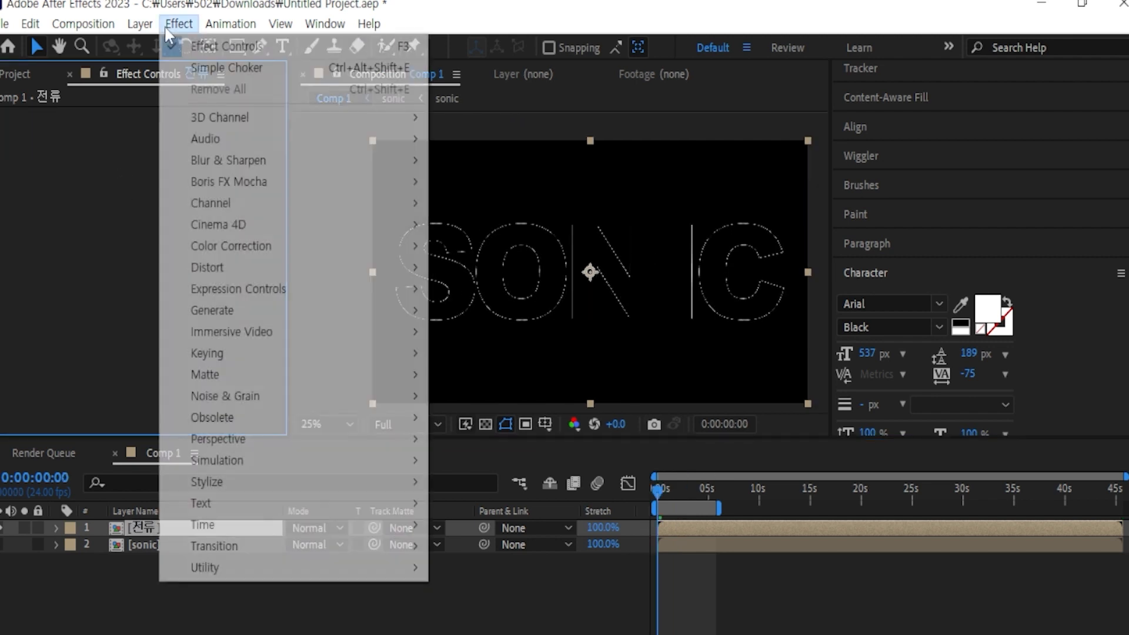
mouse_move(310, 375)
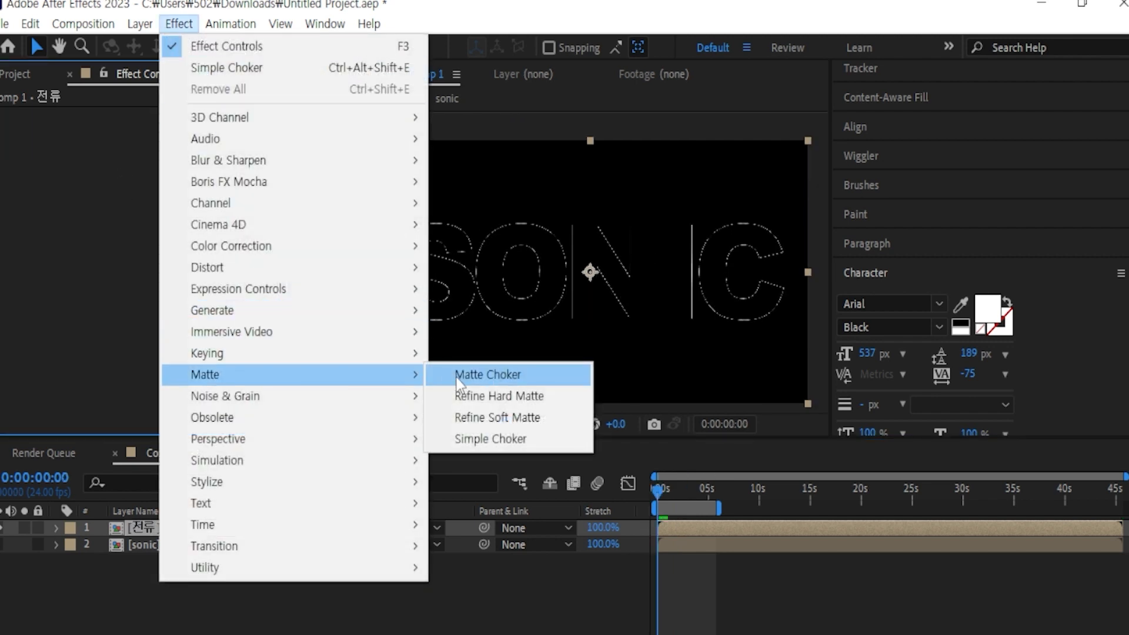
click(505, 381)
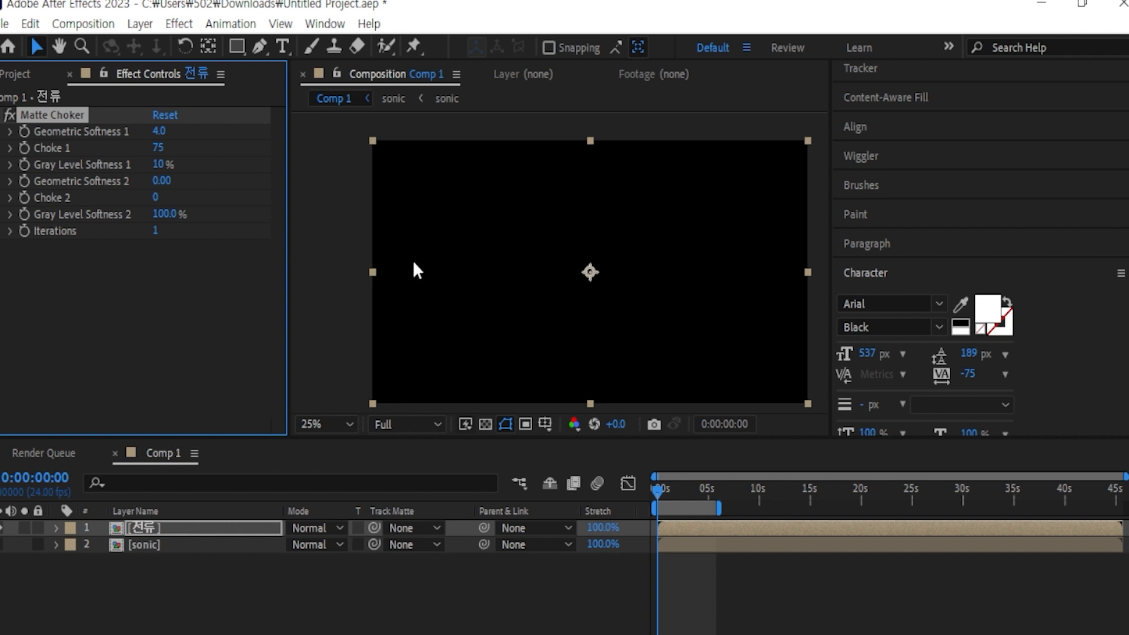
drag(163, 131, 46, 142)
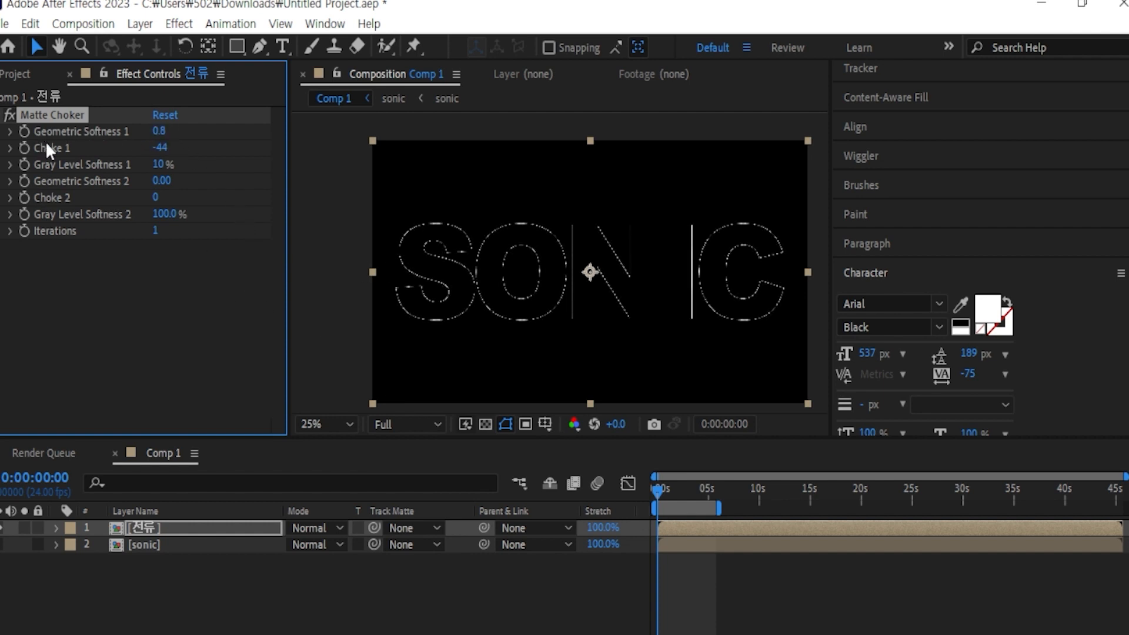
drag(154, 147, 25, 147)
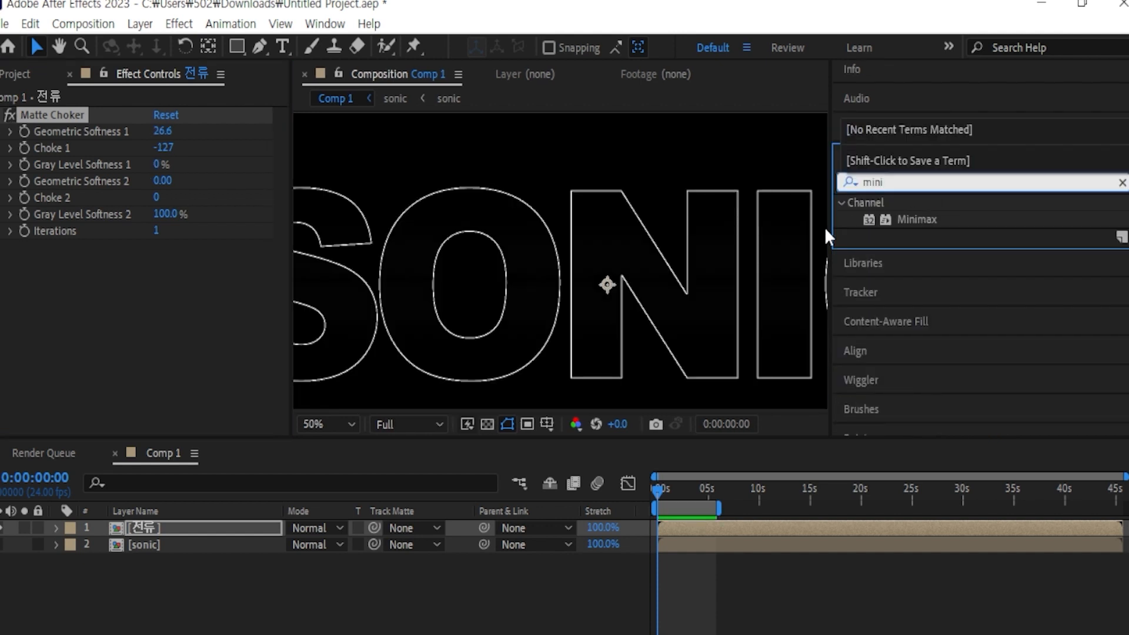
Add the Minimax effect to the 전류 layer, set its Radius to 1, and preview the outline animation
click(920, 222)
drag(929, 214, 157, 281)
scroll(601, 317, down, 2)
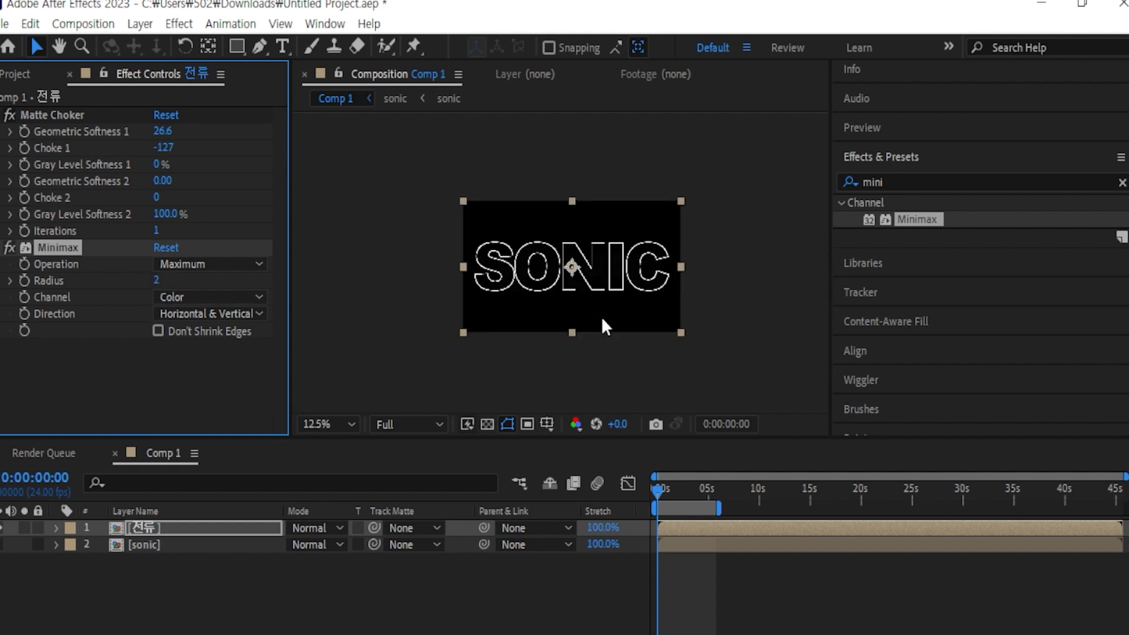
scroll(602, 319, up, 1)
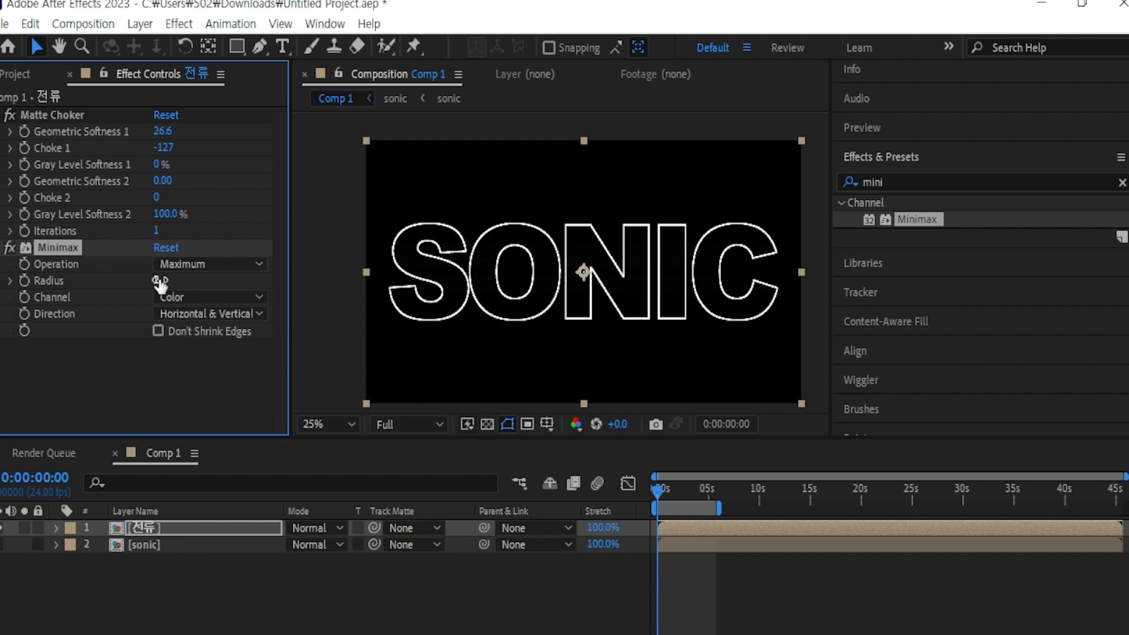
drag(163, 281, 159, 280)
click(585, 496)
key(space)
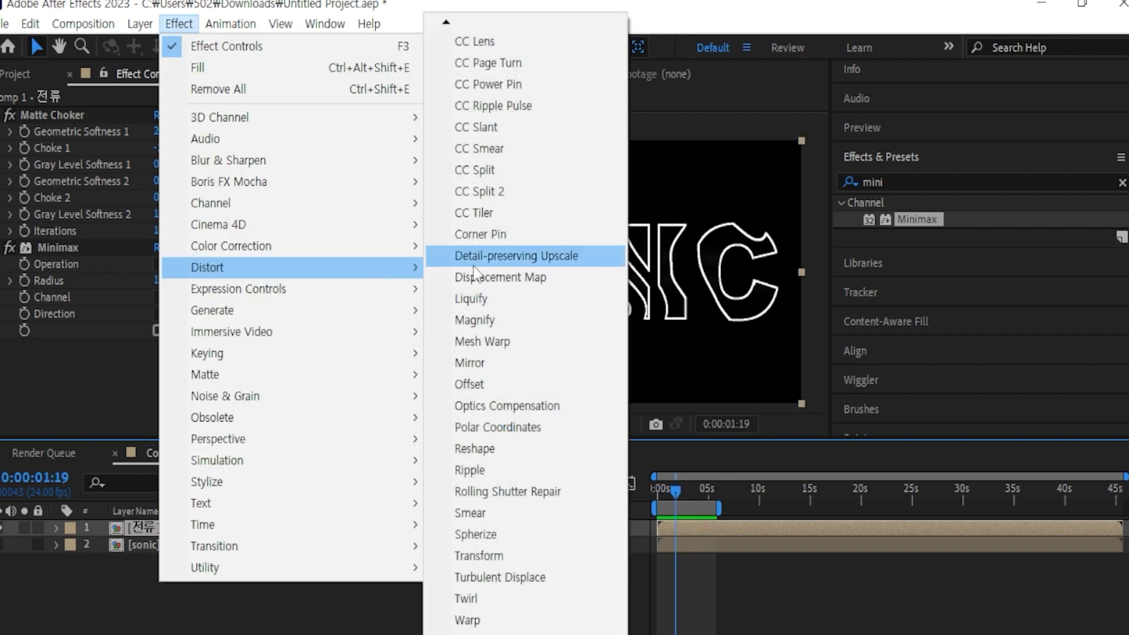
Apply Turbulent Displace with Size 8 to the 전류 layer and set the layer's blending mode to Screen over sonic
click(532, 576)
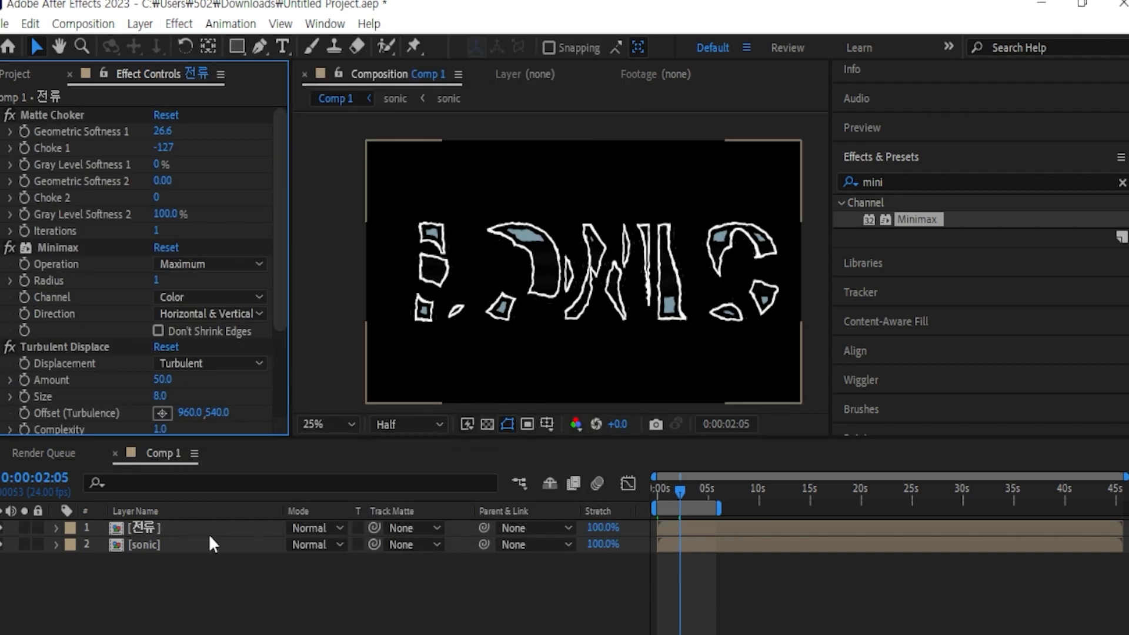
click(310, 529)
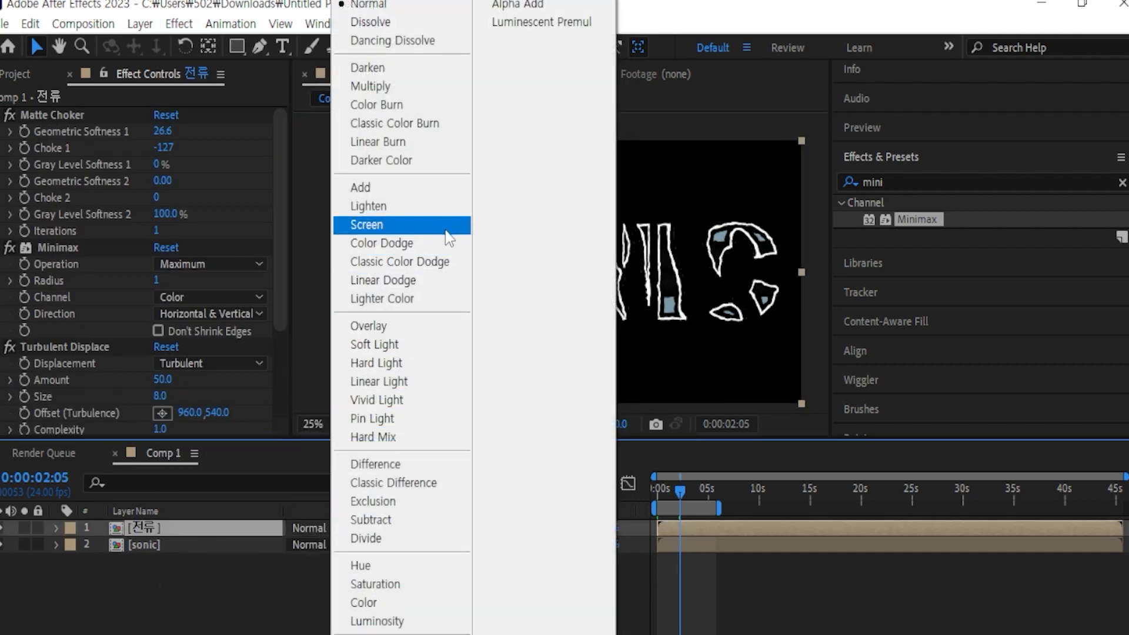
click(382, 224)
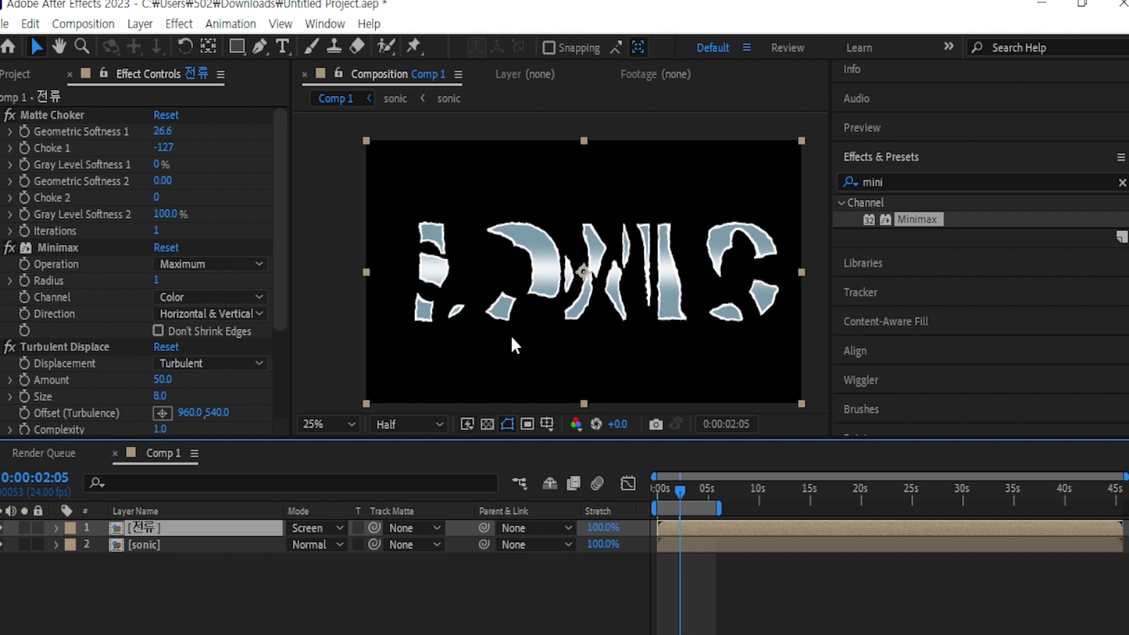
key(period)
key(comma)
mouse_move(680, 490)
mouse_down()
mouse_move(657, 489)
mouse_move(690, 496)
mouse_move(645, 509)
mouse_move(688, 508)
mouse_up()
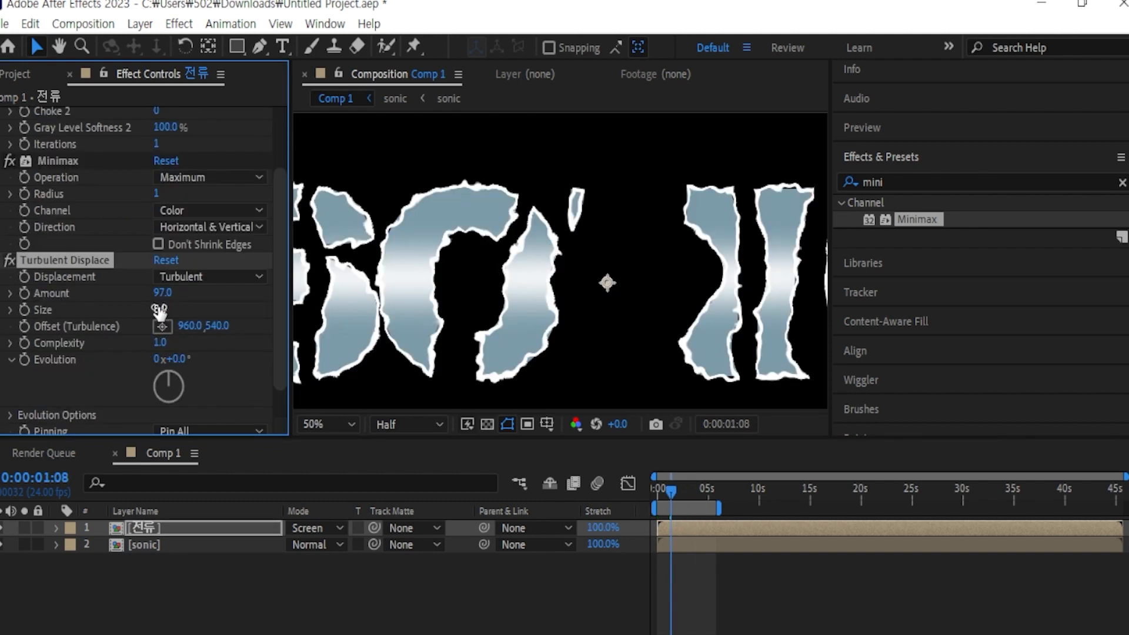
Set the Turbulent Displace Amount to 111, Size to 10 and Complexity to 2.6 on the 전류 layer
drag(150, 310, 157, 313)
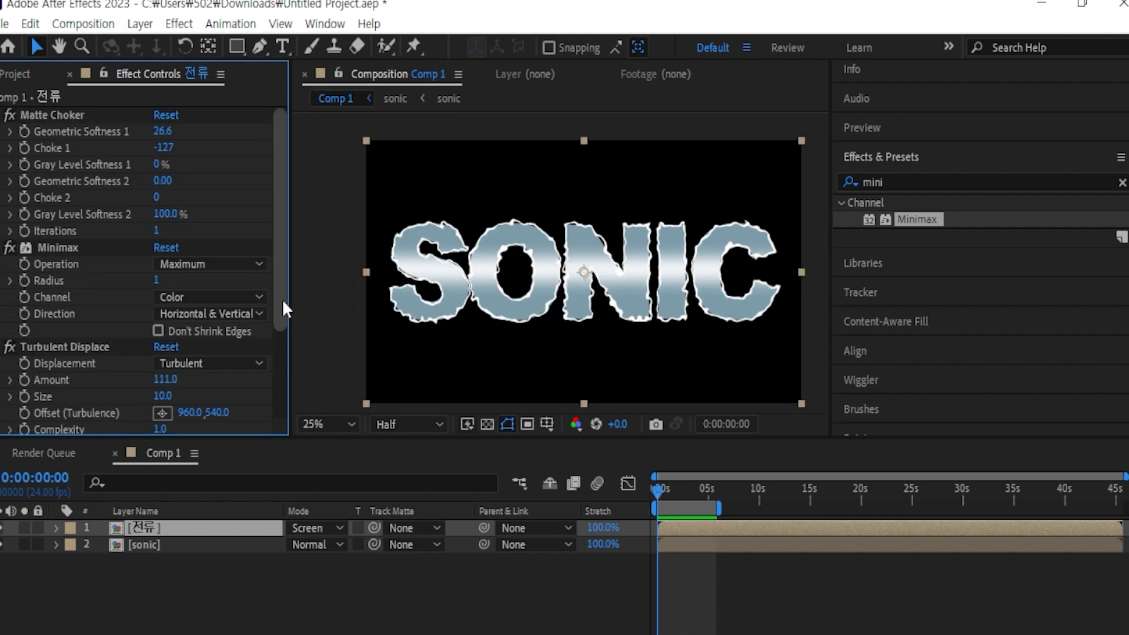
drag(281, 299, 284, 417)
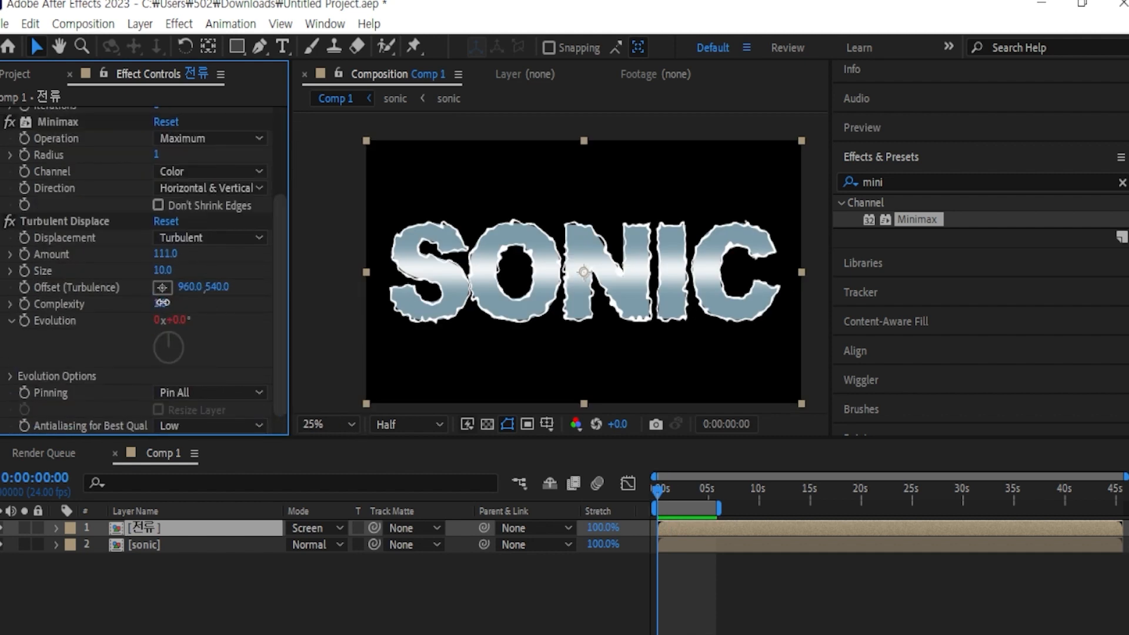
drag(163, 303, 259, 306)
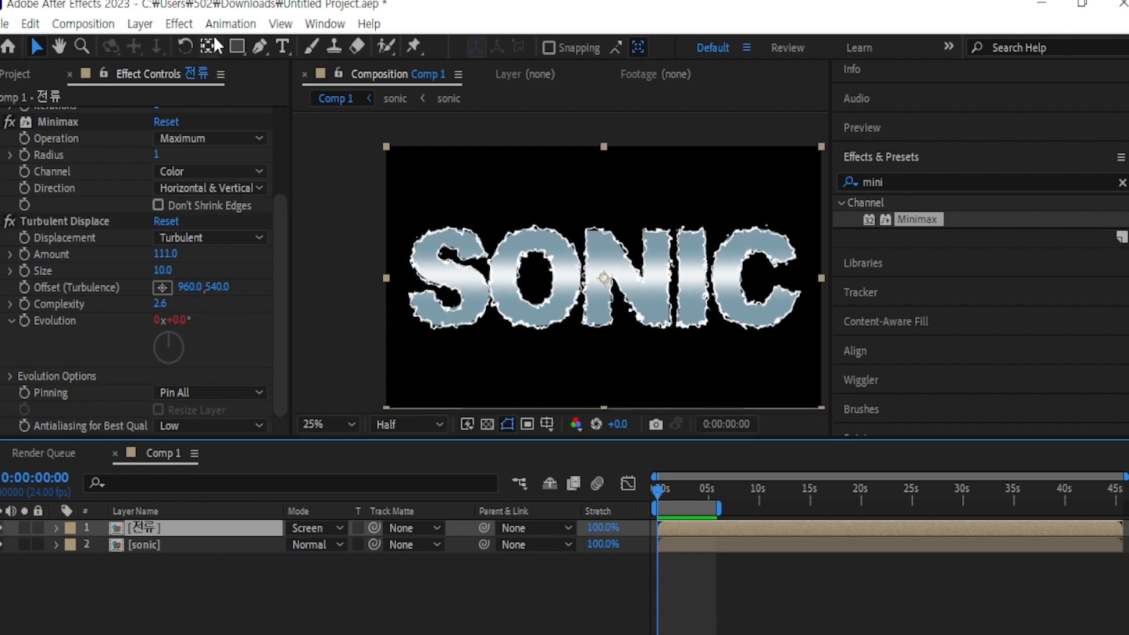
Apply the Glow effect to the 전류 layer
click(179, 24)
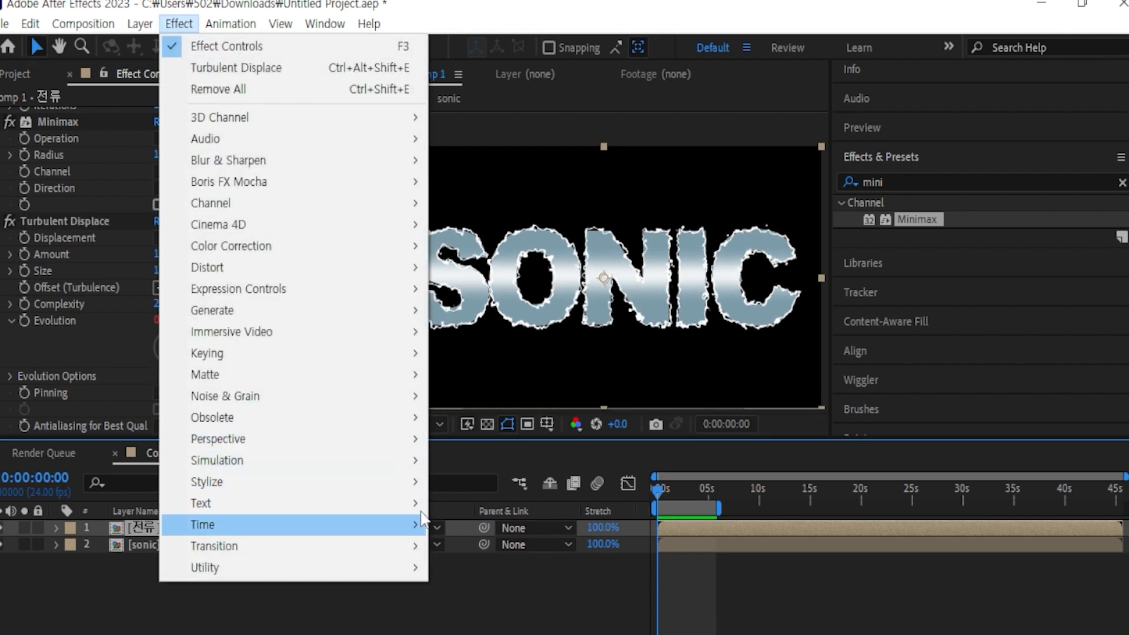
mouse_move(414, 484)
click(525, 502)
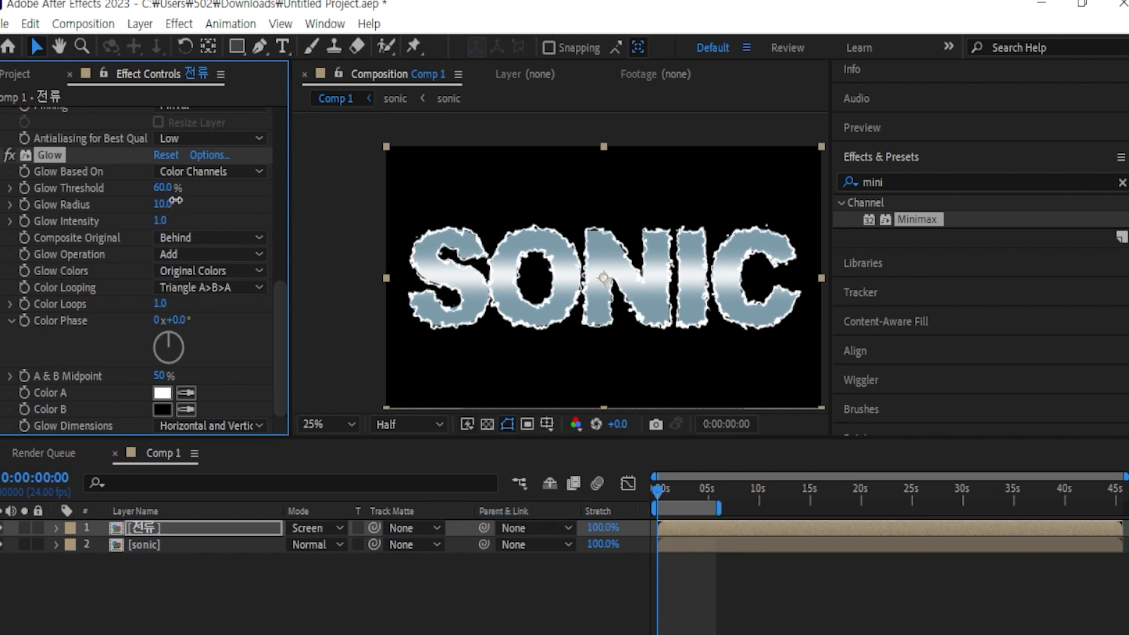
Set the Glow Radius to 22 on the 전류 layer and duplicate the Glow effect
mouse_move(162, 204)
mouse_down()
mouse_move(208, 200)
mouse_move(175, 208)
mouse_up()
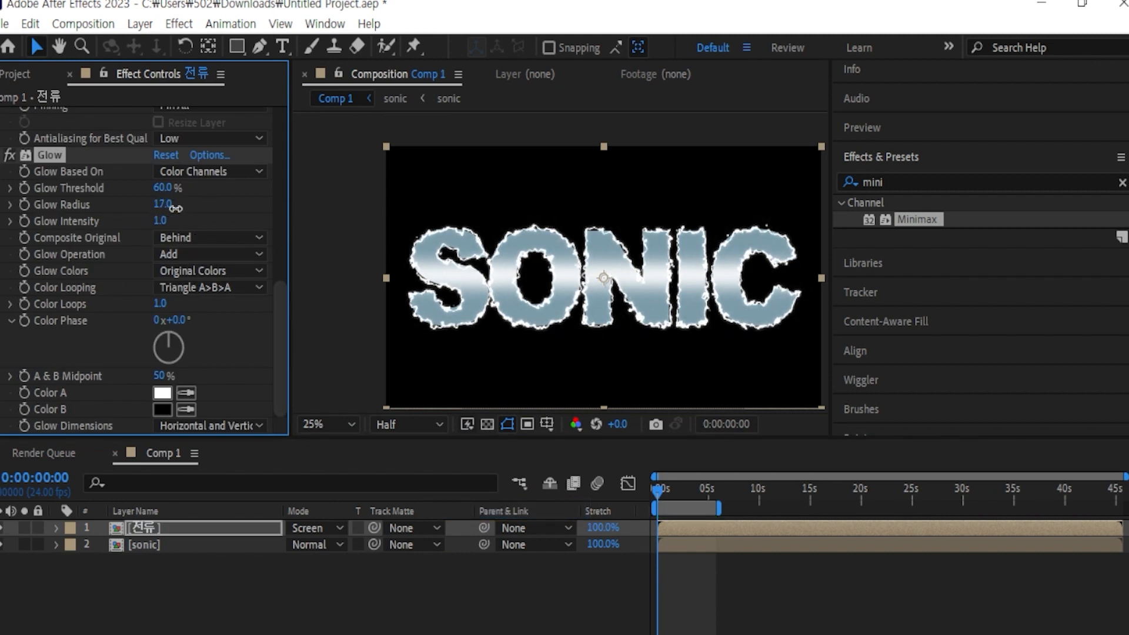
key(ctrl+d)
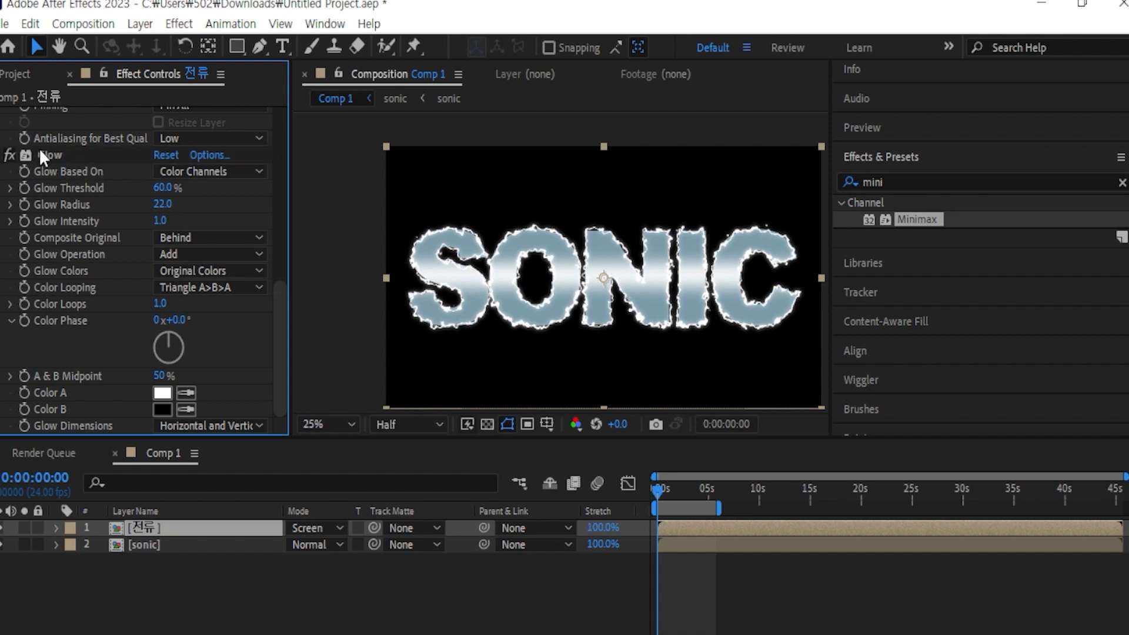
scroll(101, 215, up, 5)
click(71, 424)
key(ctrl+d)
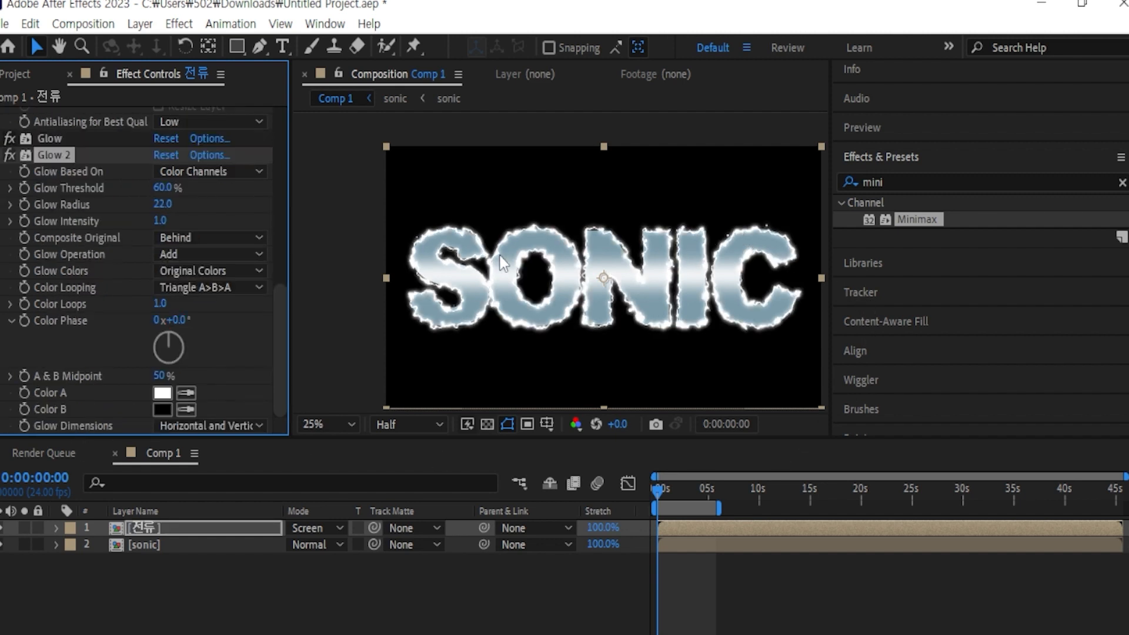
mouse_move(658, 492)
mouse_down()
mouse_move(694, 496)
mouse_move(674, 507)
mouse_move(645, 492)
mouse_up()
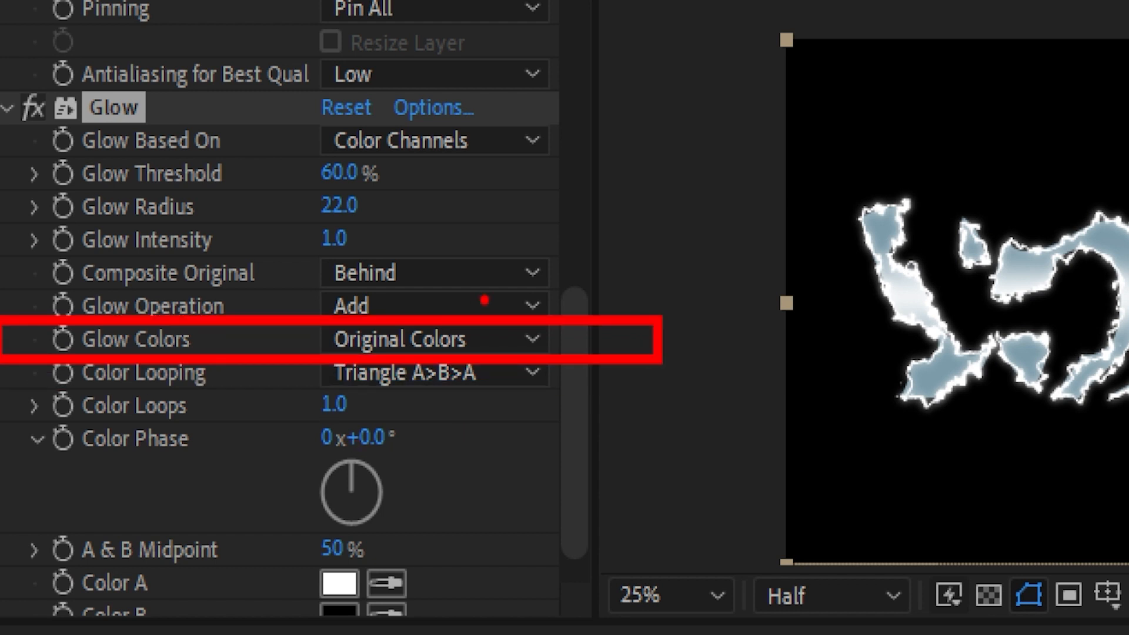
Set the Glow effect's Glow Colors to A & B Colors and make Color A the blue 0072FF
click(445, 339)
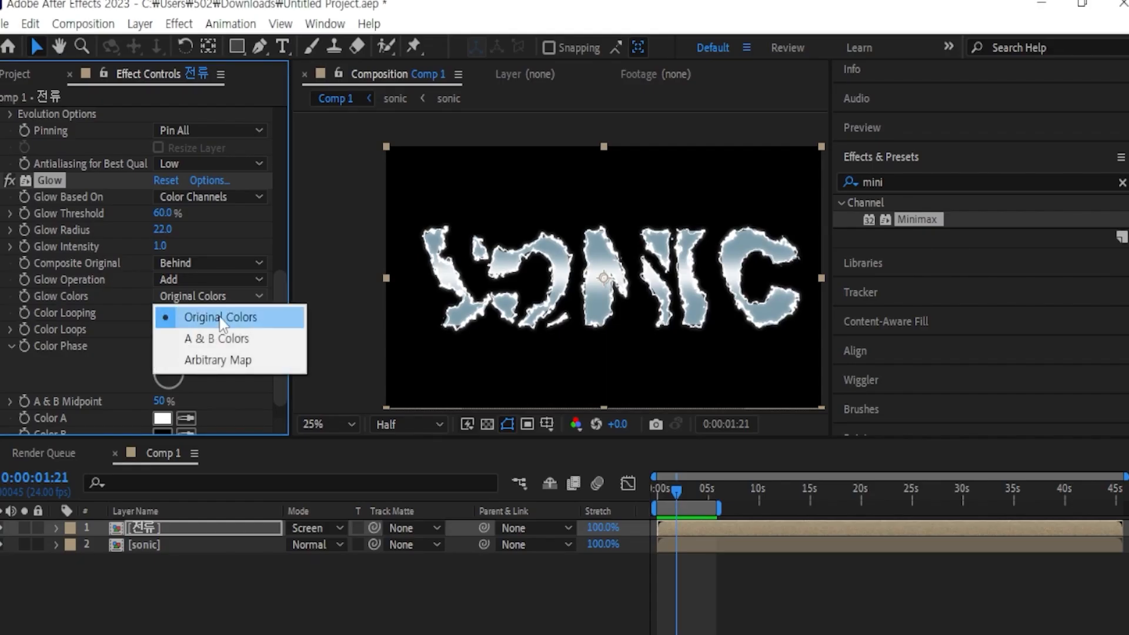
click(227, 342)
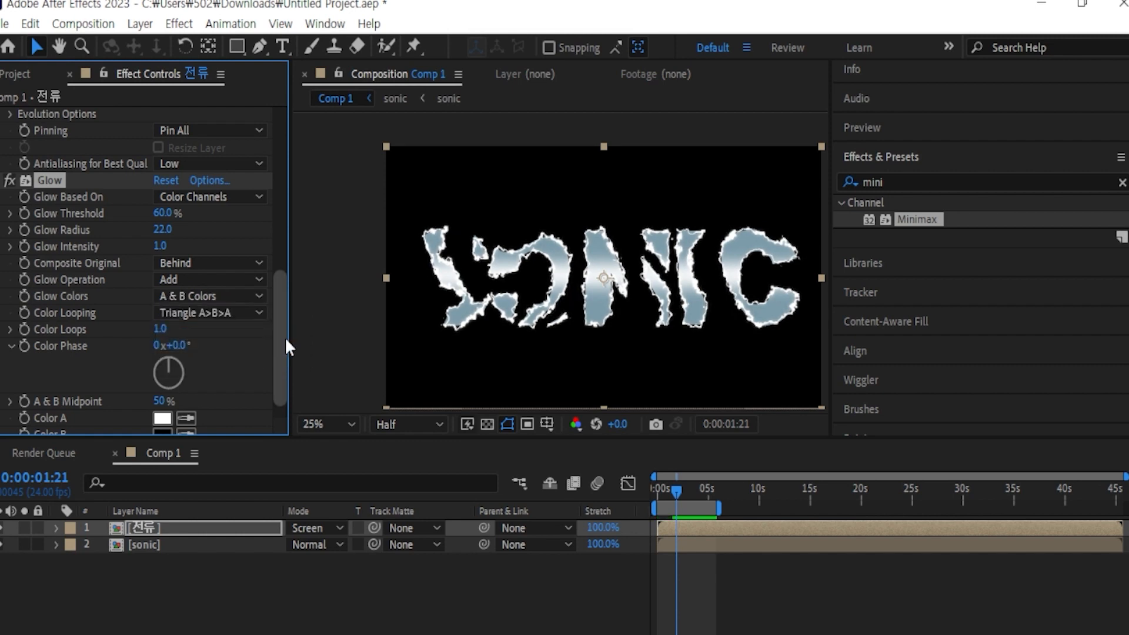
scroll(286, 341, down, 1)
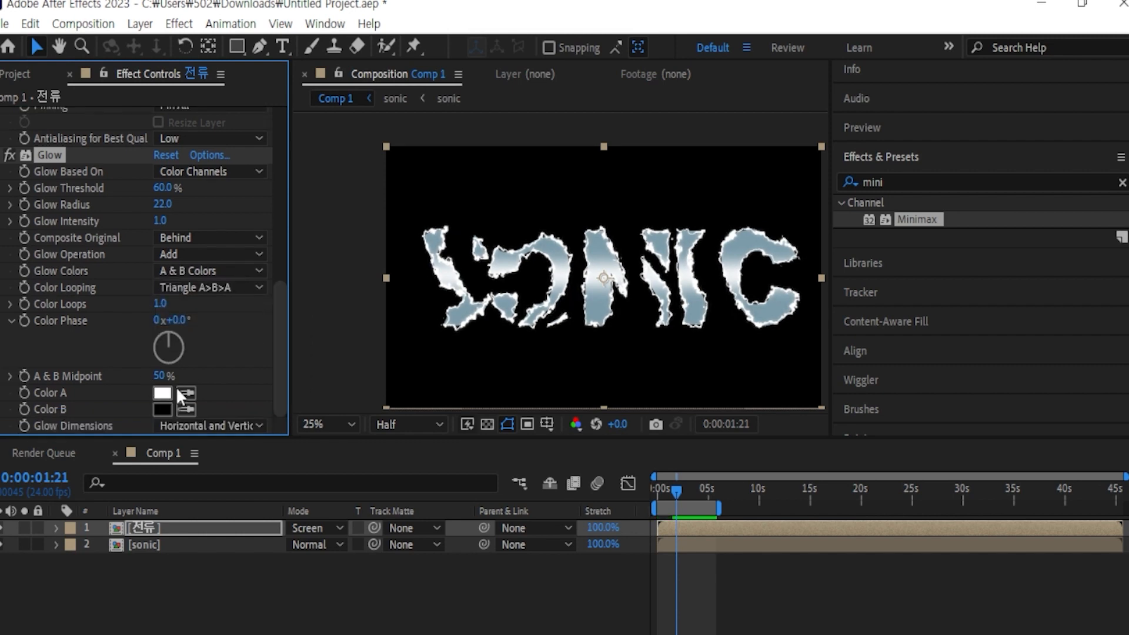
click(163, 393)
click(378, 180)
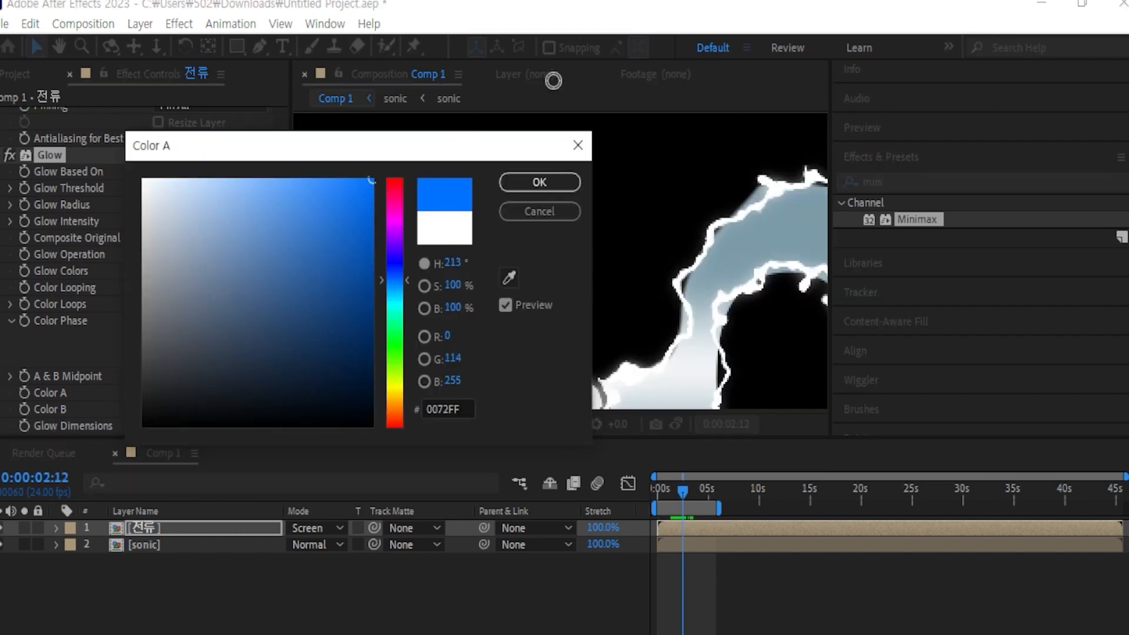
click(529, 183)
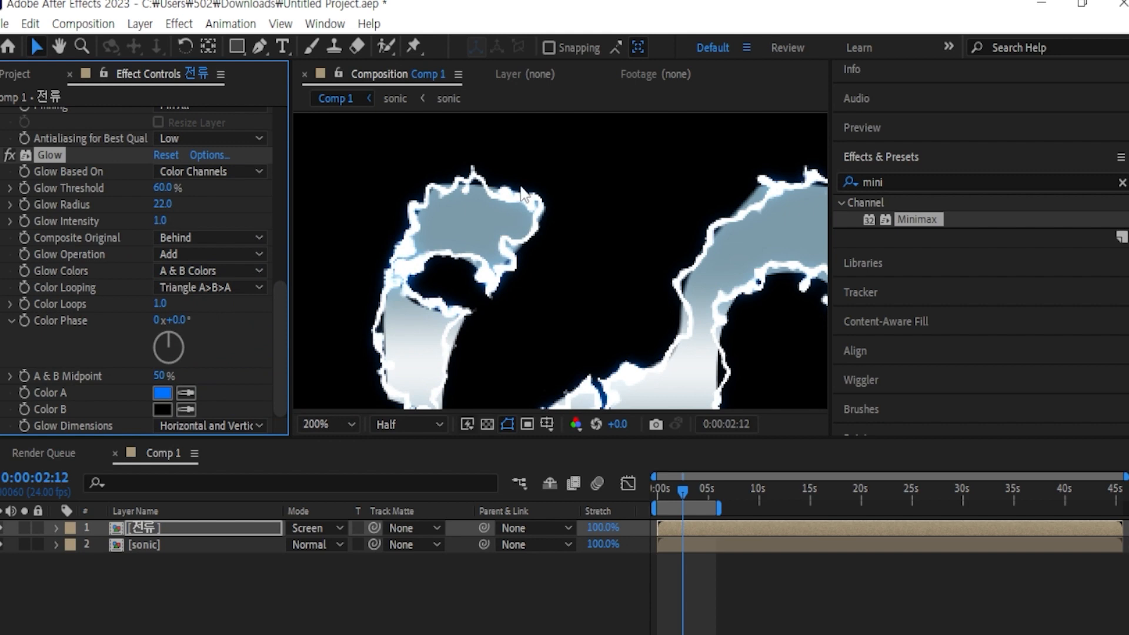
Set the Glow effect's Color B to the deep blue 001EFF
scroll(521, 187, up, 1)
scroll(414, 277, down, 1)
click(162, 410)
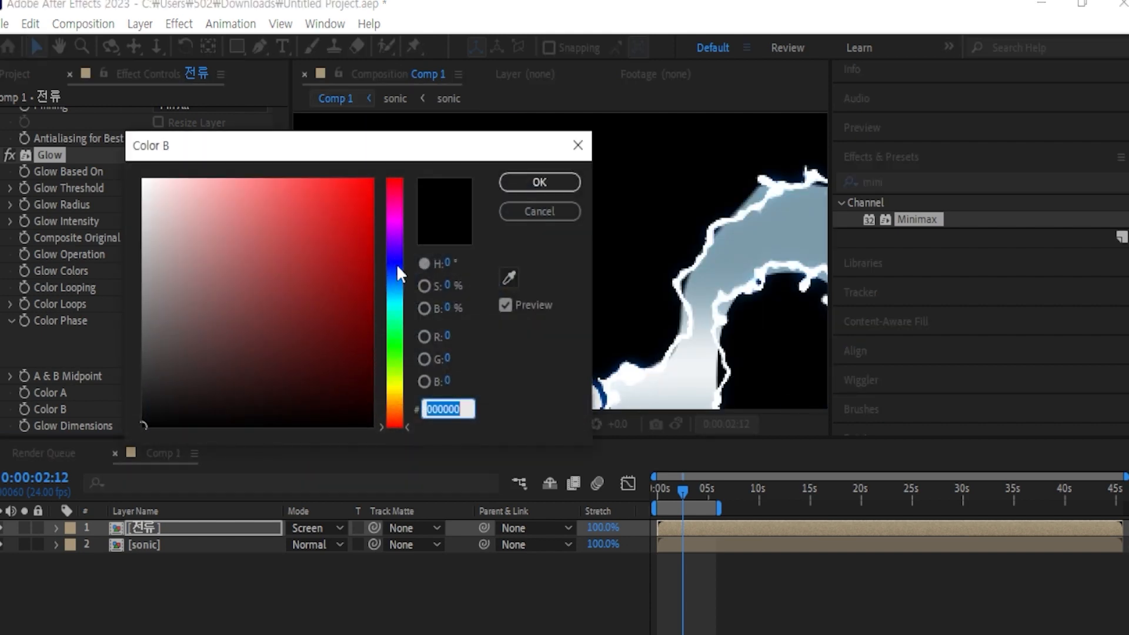
click(396, 265)
click(372, 180)
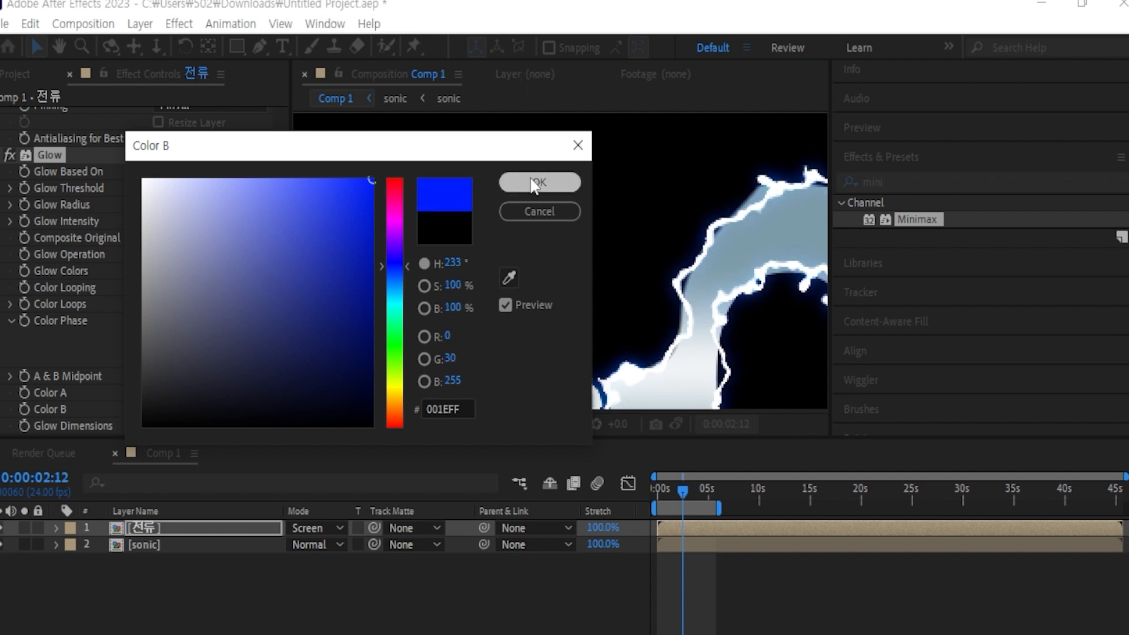
click(535, 183)
Set the Glow Radius to 25 and change the Glow effect's Color A to cyan 00FCFF
mouse_move(170, 206)
mouse_down()
mouse_move(145, 210)
mouse_move(190, 210)
mouse_move(170, 218)
mouse_up()
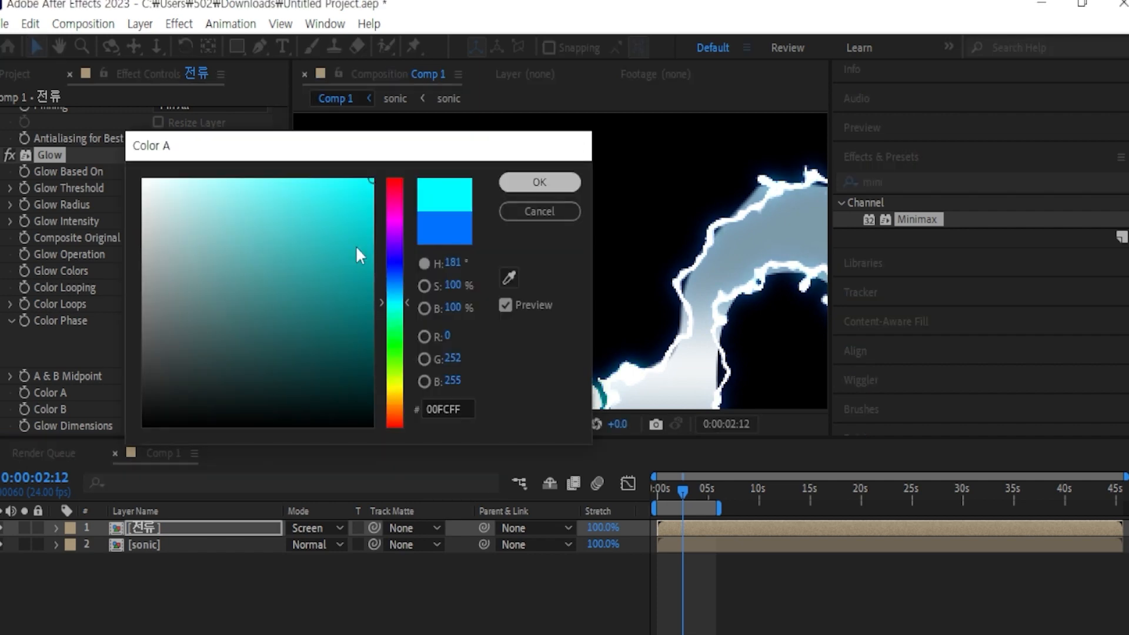
click(536, 183)
scroll(558, 258, down, 2)
scroll(559, 262, up, 1)
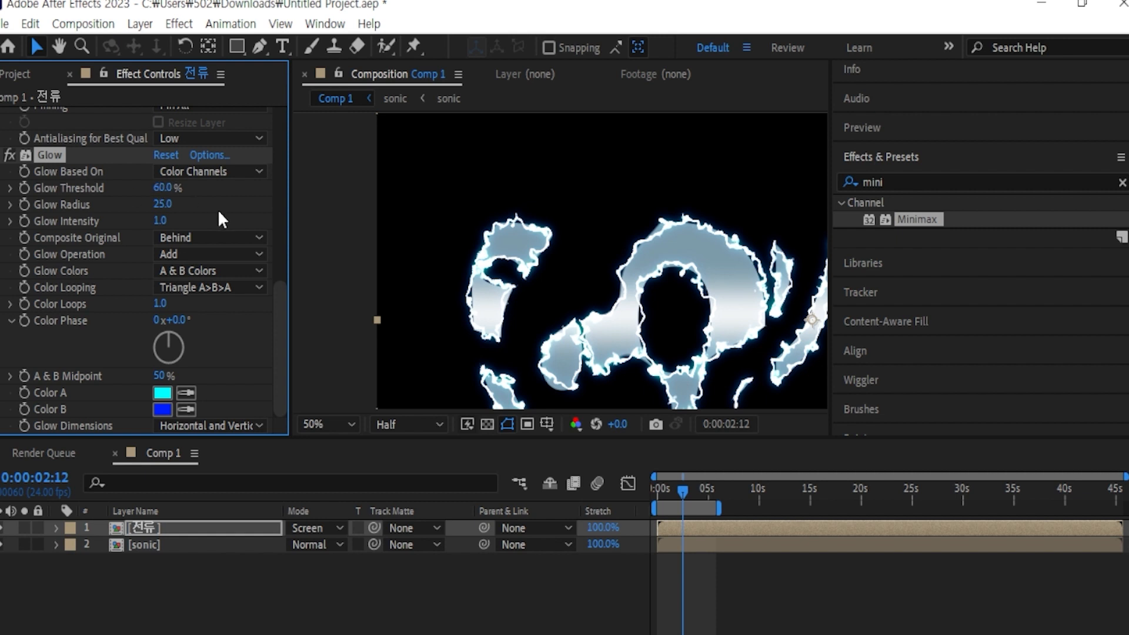
Duplicate the Glow effect twice on the 전류 layer to intensify the electric glow
key(ctrl+d)
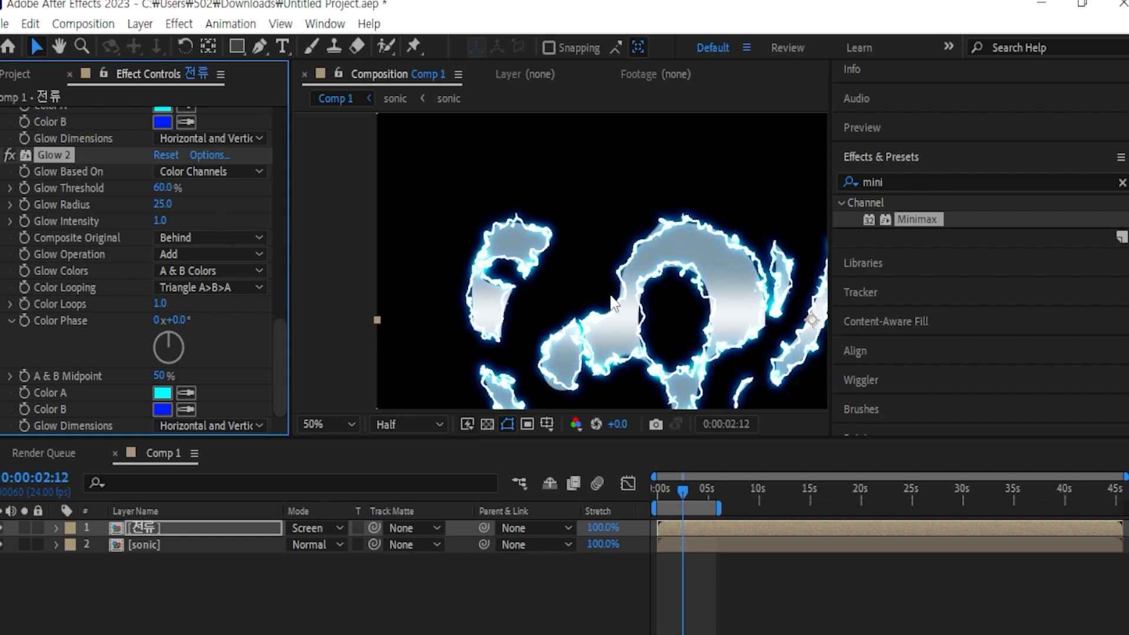
scroll(612, 303, down, 1)
key(ctrl+d)
scroll(559, 258, up, 2)
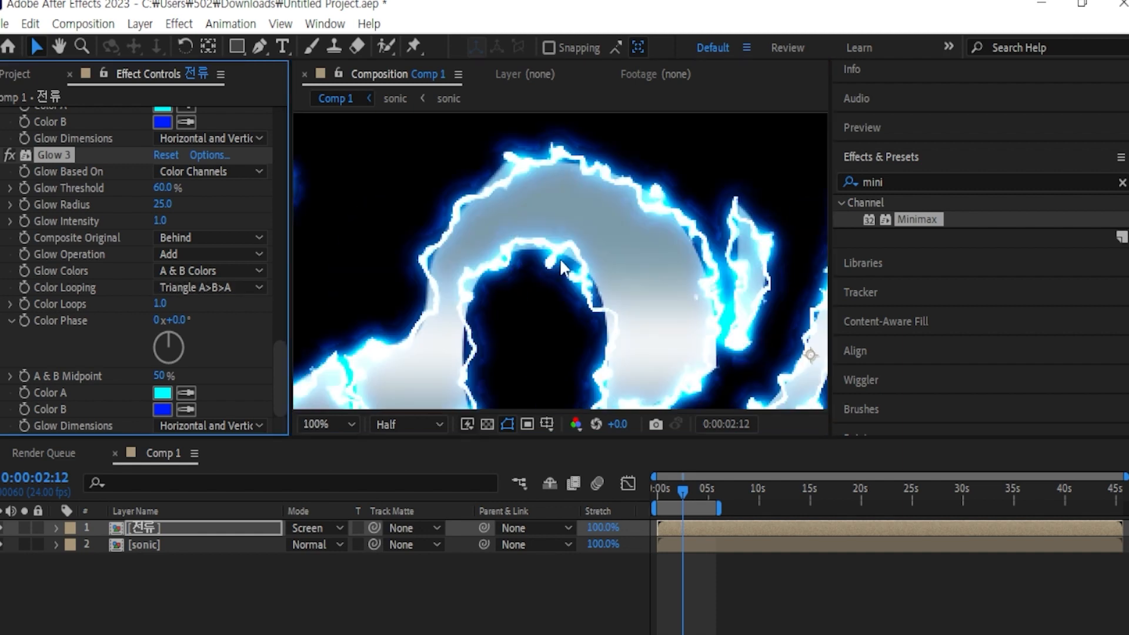
scroll(559, 257, down, 2)
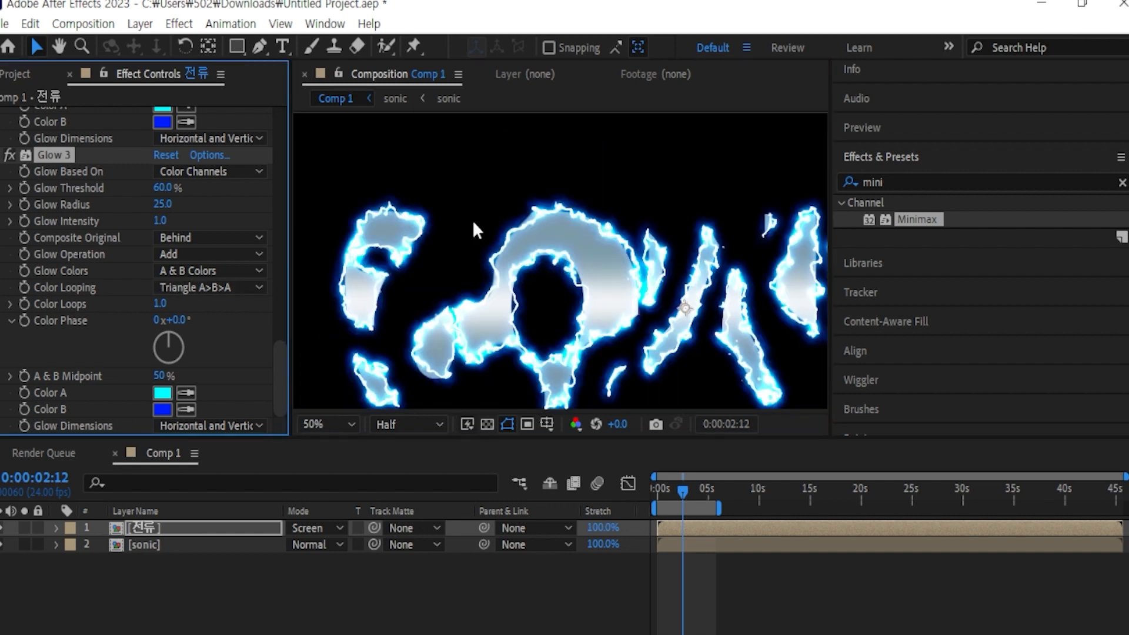
Preview the SONIC animation with the stacked blue glows from the start of Comp 1
scroll(562, 271, down, 1)
key(space)
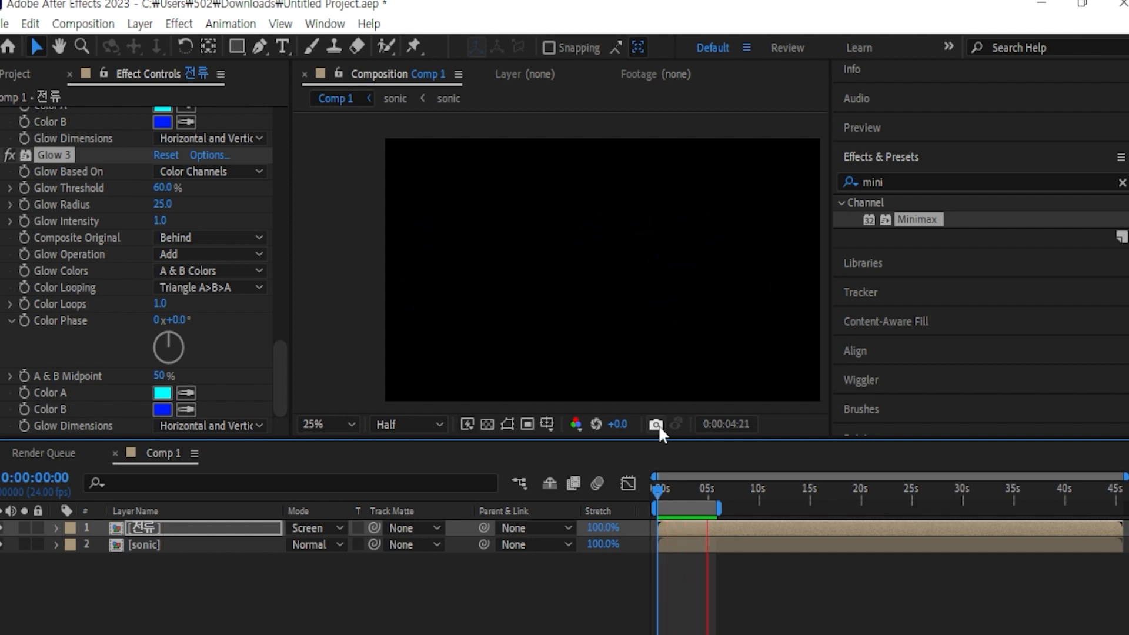
key(space)
key(space)
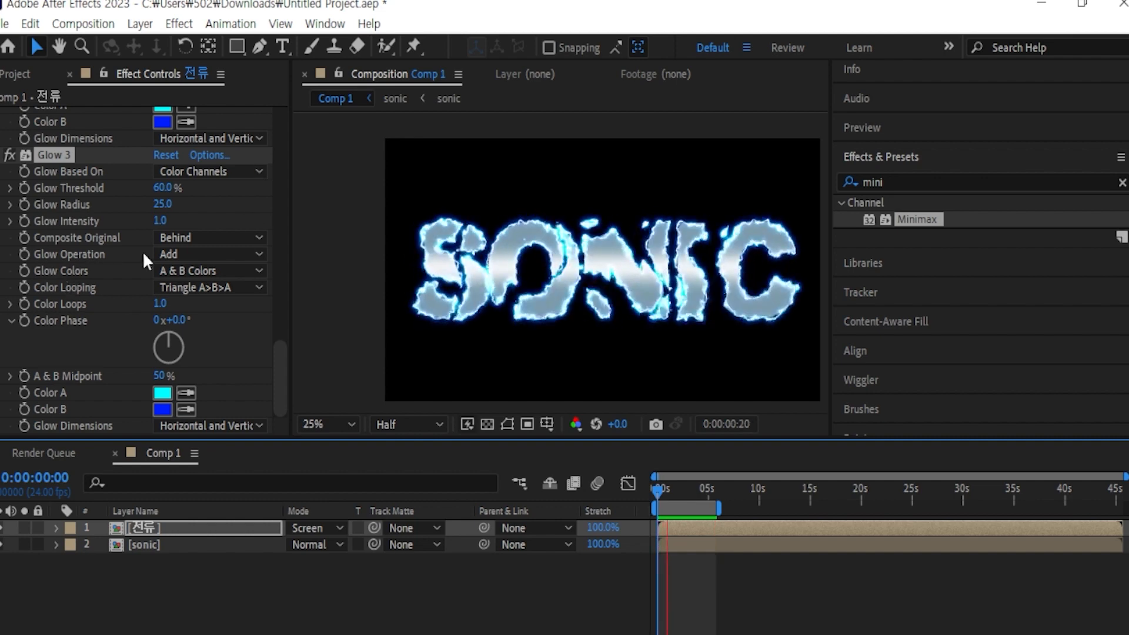